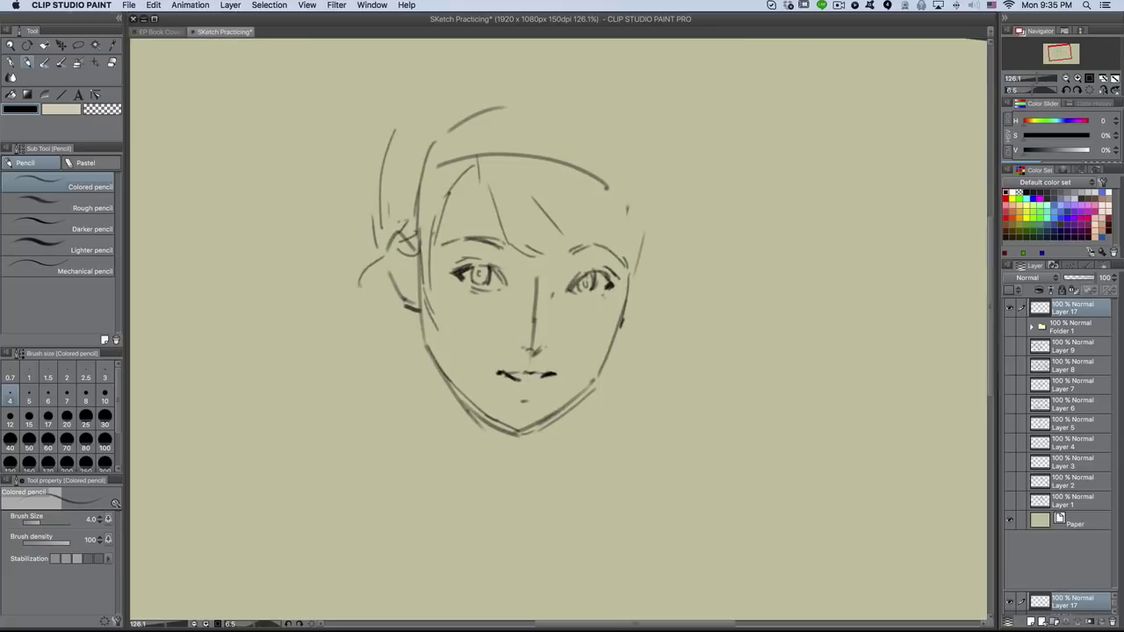
- Sketch the raised shoulders, folded arms and the hand beneath the chin with the Colored pencil at size 4
{"action": "scroll", "coordinate": [559, 329], "scroll_direction": "up", "scroll_amount": 3}
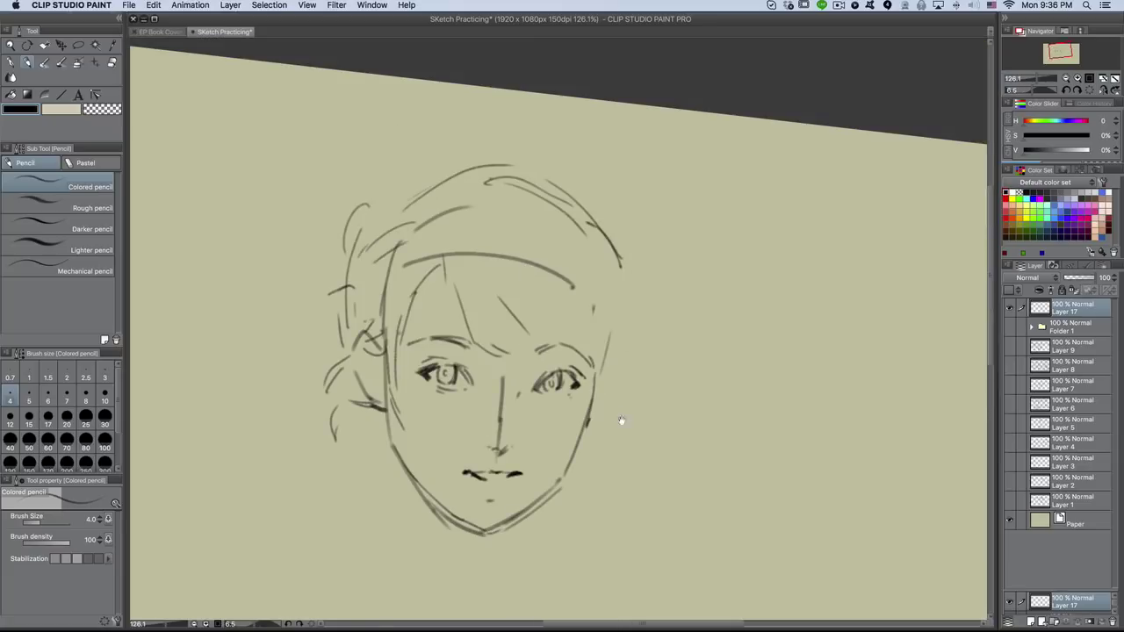
{"action": "scroll", "coordinate": [558, 329], "scroll_direction": "right", "scroll_amount": 5}
{"action": "scroll", "coordinate": [559, 329], "scroll_direction": "down", "scroll_amount": 5}
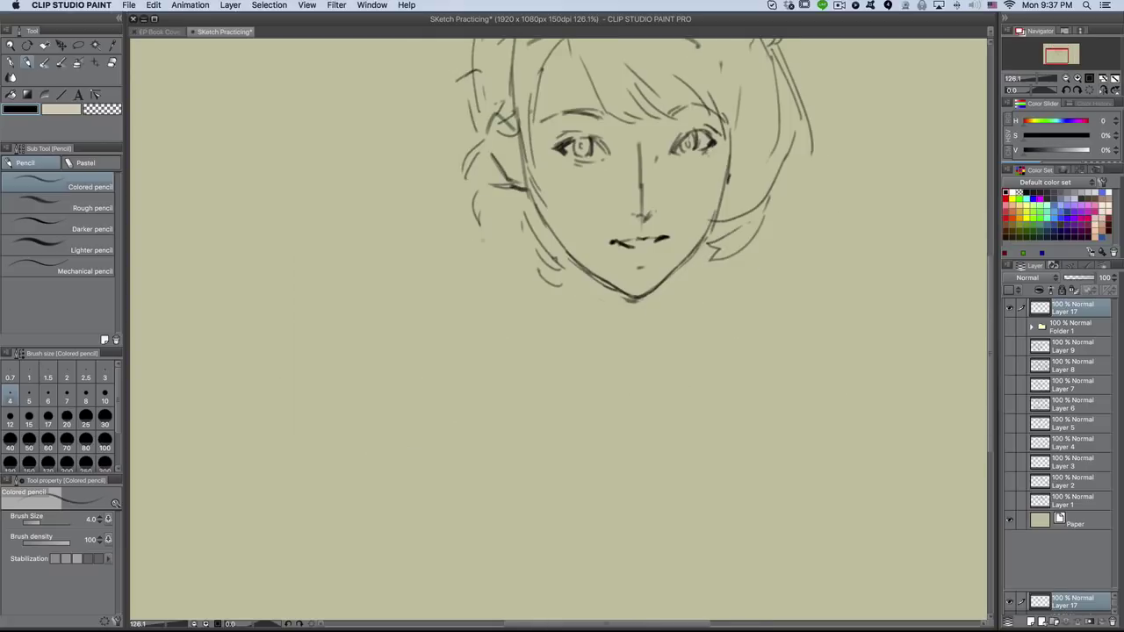
{"action": "scroll", "coordinate": [558, 330], "scroll_direction": "down", "scroll_amount": 2}
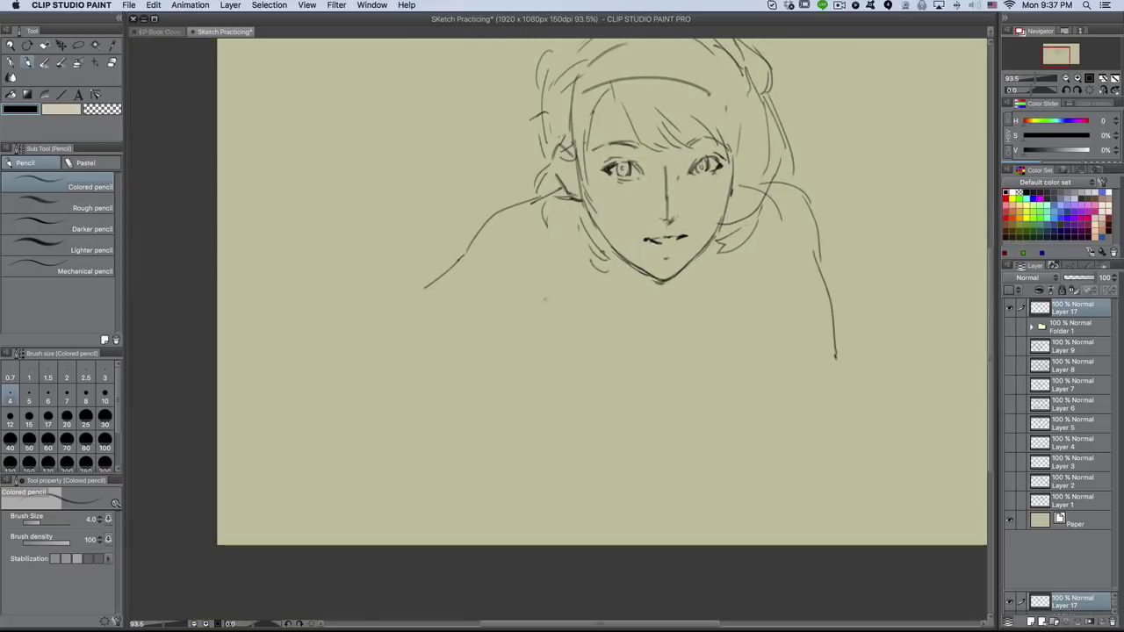
{"action": "left_click_drag", "start_coordinate": [579, 248], "coordinate": [501, 325]}
{"action": "left_click_drag", "start_coordinate": [540, 235], "coordinate": [412, 331]}
{"action": "left_click_drag", "start_coordinate": [501, 323], "coordinate": [579, 300]}
{"action": "mouse_move", "coordinate": [606, 280]}
{"action": "left_mouse_down"}
{"action": "mouse_move", "coordinate": [724, 275]}
{"action": "mouse_move", "coordinate": [695, 316]}
{"action": "left_mouse_up"}
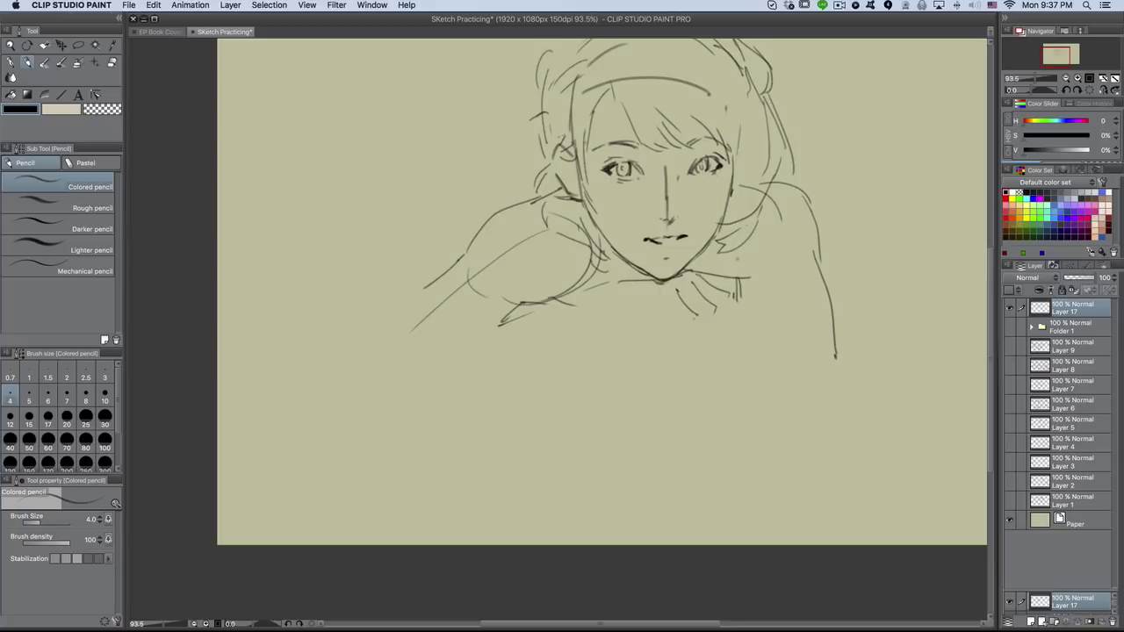
{"action": "mouse_move", "coordinate": [786, 305]}
{"action": "left_mouse_down"}
{"action": "mouse_move", "coordinate": [721, 393]}
{"action": "mouse_move", "coordinate": [702, 369]}
{"action": "mouse_move", "coordinate": [729, 308]}
{"action": "left_mouse_up"}
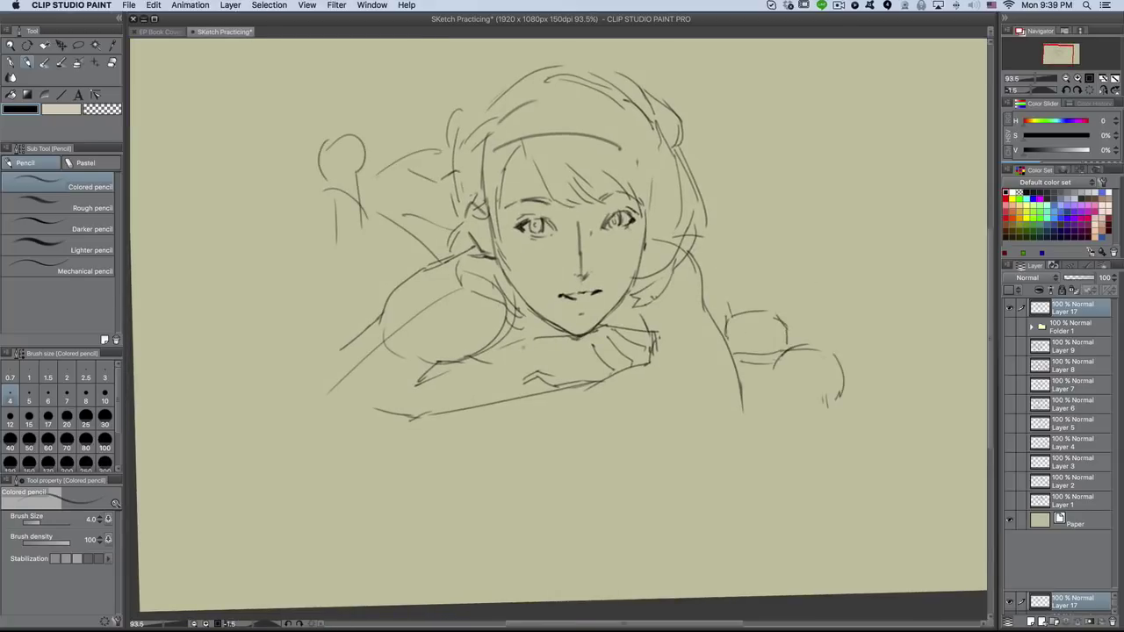
- Refine the pencil lines of the face, eyes and surrounding hair on the sketch layer
{"action": "left_click_drag", "start_coordinate": [325, 145], "coordinate": [327, 160]}
{"action": "left_click_drag", "start_coordinate": [518, 254], "coordinate": [567, 264]}
{"action": "left_click_drag", "start_coordinate": [641, 233], "coordinate": [648, 252]}
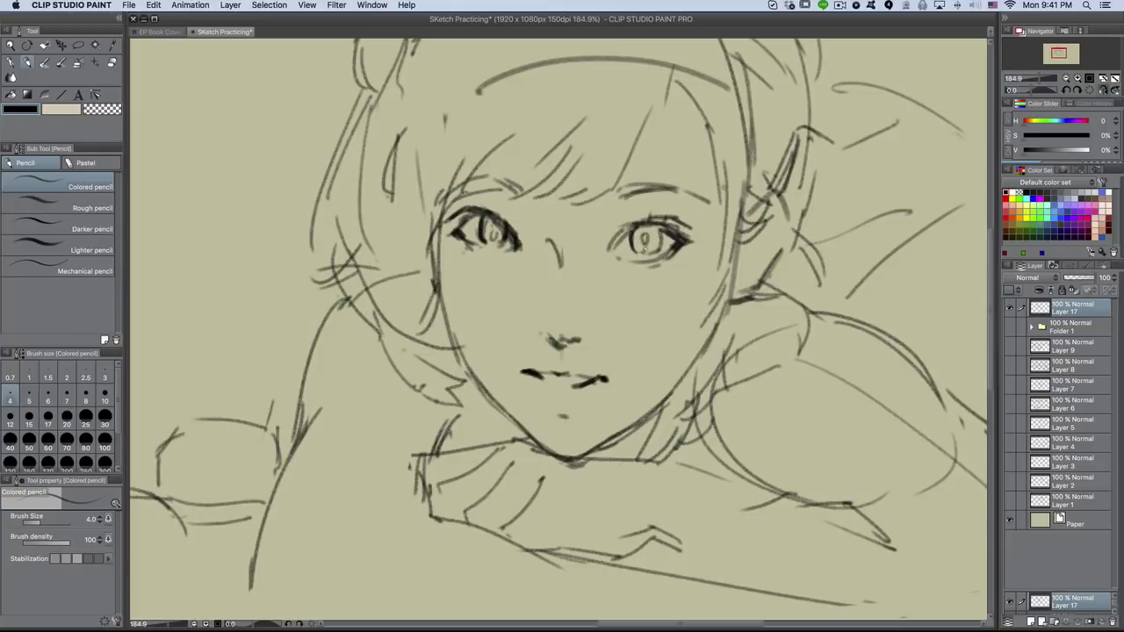
{"action": "key", "text": "ctrl+minus"}
{"action": "left_click_drag", "start_coordinate": [562, 264], "coordinate": [580, 290]}
- Reframe the sketch and block in orange base tones beneath its lines with Dense watercolor at size 80
{"action": "key", "text": "ctrl+t"}
{"action": "mouse_move", "coordinate": [632, 412]}
{"action": "left_mouse_down"}
{"action": "mouse_move", "coordinate": [647, 430]}
{"action": "mouse_move", "coordinate": [562, 352]}
{"action": "left_mouse_up"}
{"action": "mouse_move", "coordinate": [527, 264]}
{"action": "left_mouse_down"}
{"action": "mouse_move", "coordinate": [652, 272]}
{"action": "mouse_move", "coordinate": [609, 519]}
{"action": "left_mouse_up"}
{"action": "mouse_move", "coordinate": [369, 264]}
{"action": "left_mouse_down"}
{"action": "mouse_move", "coordinate": [395, 334]}
{"action": "mouse_move", "coordinate": [380, 211]}
{"action": "mouse_move", "coordinate": [667, 131]}
{"action": "left_mouse_up"}
{"action": "mouse_move", "coordinate": [369, 395]}
{"action": "left_mouse_down"}
{"action": "mouse_move", "coordinate": [790, 451]}
{"action": "mouse_move", "coordinate": [653, 176]}
{"action": "mouse_move", "coordinate": [470, 391]}
{"action": "mouse_move", "coordinate": [588, 381]}
{"action": "left_mouse_up"}
{"action": "mouse_move", "coordinate": [597, 334]}
{"action": "left_mouse_down"}
{"action": "mouse_move", "coordinate": [623, 319]}
{"action": "mouse_move", "coordinate": [535, 463]}
{"action": "mouse_move", "coordinate": [747, 421]}
{"action": "mouse_move", "coordinate": [816, 348]}
{"action": "mouse_move", "coordinate": [832, 396]}
{"action": "mouse_move", "coordinate": [887, 446]}
{"action": "left_mouse_up"}
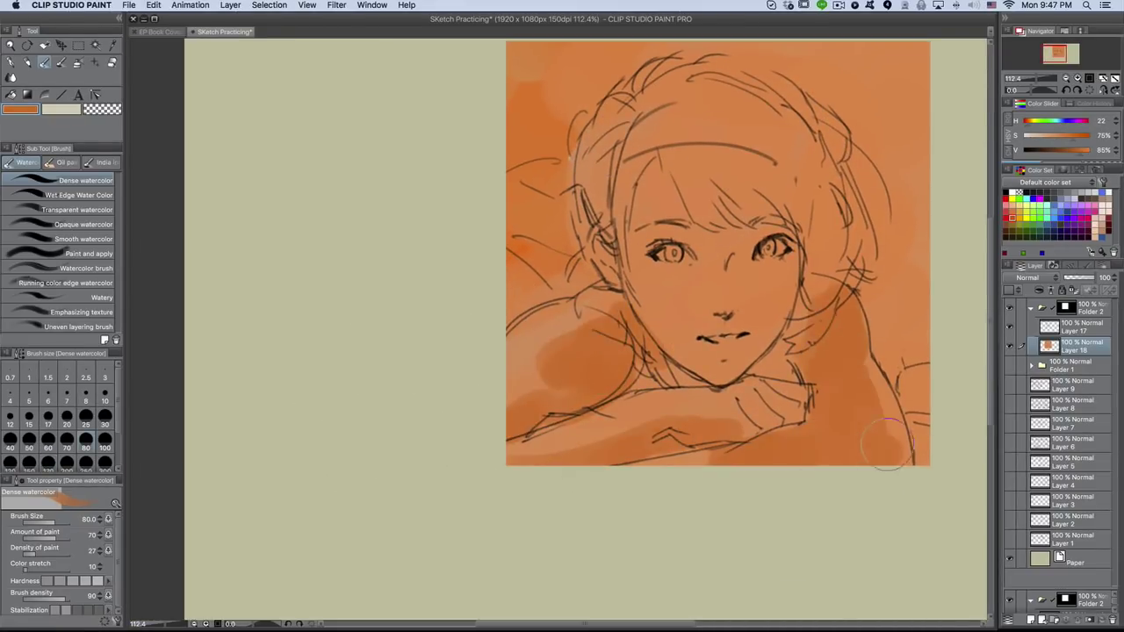
- Glaze muted purple over the arms and neck shadow with the Transparent watercolor brush
{"action": "left_click", "coordinate": [77, 209]}
{"action": "left_click", "coordinate": [1078, 203]}
{"action": "left_click_drag", "start_coordinate": [659, 437], "coordinate": [829, 430]}
{"action": "left_click", "coordinate": [812, 273], "text": "alt"}
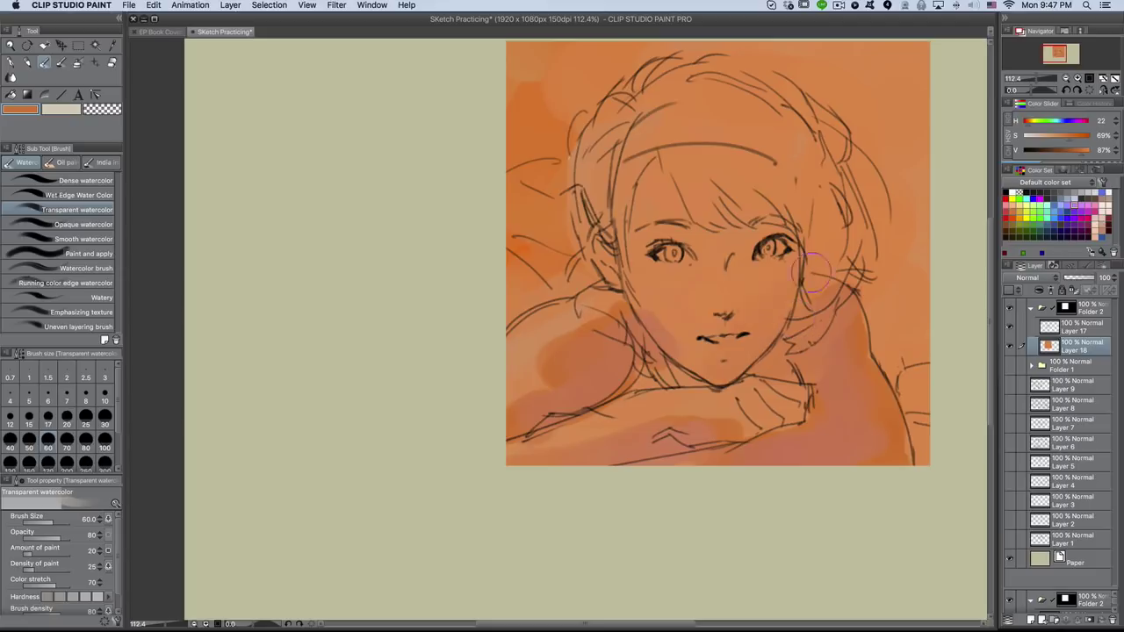
{"action": "left_click_drag", "start_coordinate": [815, 450], "coordinate": [632, 386]}
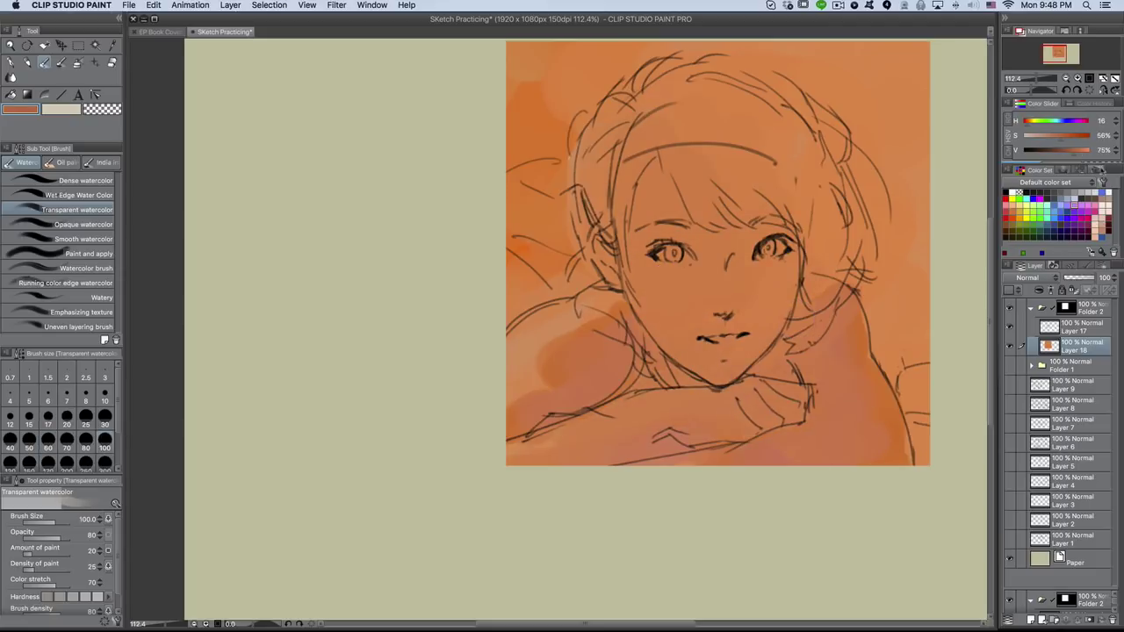
- Block in the fringe and crown of the hair in darkened brown with Dense watercolor at size 40
{"action": "left_click", "coordinate": [1058, 150]}
{"action": "left_click", "coordinate": [77, 180]}
{"action": "mouse_move", "coordinate": [693, 131]}
{"action": "left_mouse_down"}
{"action": "mouse_move", "coordinate": [707, 219]}
{"action": "mouse_move", "coordinate": [764, 198]}
{"action": "left_mouse_up"}
{"action": "left_click", "coordinate": [10, 447]}
{"action": "left_click_drag", "start_coordinate": [791, 97], "coordinate": [632, 176]}
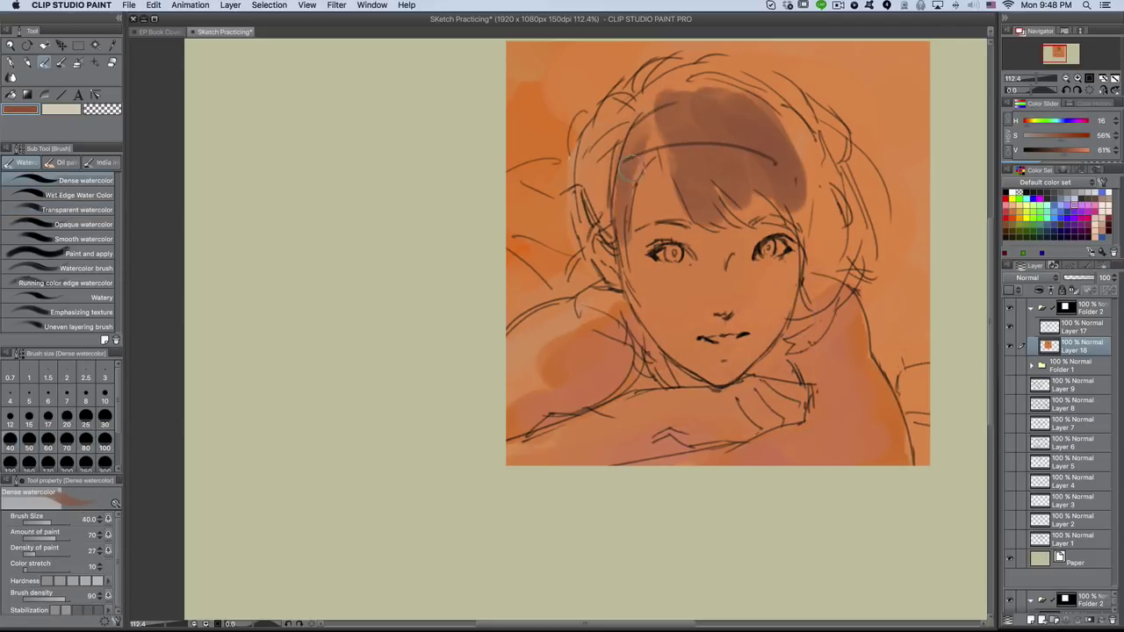
- Extend the brown hair base down both sides of the face and up to the head's outline
{"action": "left_click_drag", "start_coordinate": [649, 114], "coordinate": [592, 211]}
{"action": "mouse_move", "coordinate": [641, 88]}
{"action": "left_mouse_down"}
{"action": "mouse_move", "coordinate": [721, 202]}
{"action": "mouse_move", "coordinate": [809, 244]}
{"action": "left_mouse_up"}
{"action": "left_click_drag", "start_coordinate": [809, 202], "coordinate": [803, 294]}
{"action": "left_click_drag", "start_coordinate": [738, 70], "coordinate": [654, 88]}
{"action": "left_click", "coordinate": [67, 425]}
{"action": "mouse_move", "coordinate": [702, 54]}
{"action": "left_mouse_down"}
{"action": "mouse_move", "coordinate": [641, 88]}
{"action": "mouse_move", "coordinate": [584, 185]}
{"action": "mouse_move", "coordinate": [606, 276]}
{"action": "left_mouse_up"}
{"action": "left_click_drag", "start_coordinate": [624, 219], "coordinate": [597, 285]}
- Paint brown shadow over the shoulder and the folded forearm beneath the chin
{"action": "left_click", "coordinate": [29, 440]}
{"action": "mouse_move", "coordinate": [597, 329]}
{"action": "left_mouse_down"}
{"action": "mouse_move", "coordinate": [553, 364]}
{"action": "mouse_move", "coordinate": [518, 430]}
{"action": "left_mouse_up"}
{"action": "mouse_move", "coordinate": [577, 367]}
{"action": "left_mouse_down"}
{"action": "mouse_move", "coordinate": [601, 339]}
{"action": "mouse_move", "coordinate": [596, 444]}
{"action": "mouse_move", "coordinate": [687, 412]}
{"action": "mouse_move", "coordinate": [843, 422]}
{"action": "left_mouse_up"}
- Paint pink blush on both cheeks and yellow accents beside the hair and ear with Dense watercolor at size 100
{"action": "left_click", "coordinate": [105, 447]}
{"action": "left_click", "coordinate": [1100, 224]}
{"action": "left_click_drag", "start_coordinate": [659, 285], "coordinate": [694, 299]}
{"action": "left_click_drag", "start_coordinate": [755, 279], "coordinate": [839, 356]}
{"action": "left_click", "coordinate": [1024, 199]}
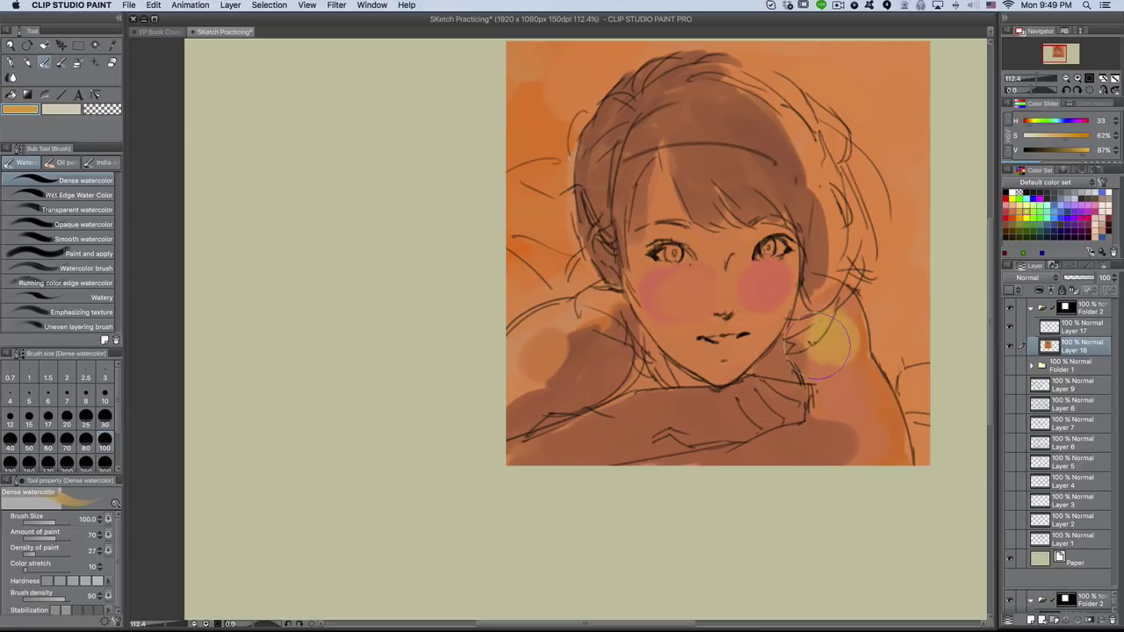
{"action": "left_click_drag", "start_coordinate": [813, 307], "coordinate": [821, 276]}
{"action": "left_click_drag", "start_coordinate": [587, 230], "coordinate": [595, 254]}
- Paint a deeper orange-brown patch on the left shoulder using a color sampled from the canvas
{"action": "left_click", "coordinate": [29, 466]}
{"action": "left_click", "coordinate": [527, 360], "text": "alt"}
{"action": "left_click_drag", "start_coordinate": [527, 352], "coordinate": [555, 367]}
- Erase the orange paint surrounding the figure's hair, shoulders and arms
{"action": "key", "text": "e"}
{"action": "mouse_move", "coordinate": [509, 303]}
{"action": "left_mouse_down"}
{"action": "mouse_move", "coordinate": [586, 279]}
{"action": "mouse_move", "coordinate": [615, 60]}
{"action": "left_mouse_up"}
{"action": "left_click_drag", "start_coordinate": [562, 334], "coordinate": [632, 264]}
{"action": "mouse_move", "coordinate": [764, 122]}
{"action": "left_mouse_down"}
{"action": "mouse_move", "coordinate": [838, 158]}
{"action": "mouse_move", "coordinate": [913, 263]}
{"action": "mouse_move", "coordinate": [898, 369]}
{"action": "left_mouse_up"}
{"action": "mouse_move", "coordinate": [755, 325]}
{"action": "left_mouse_down"}
{"action": "mouse_move", "coordinate": [764, 439]}
{"action": "mouse_move", "coordinate": [812, 545]}
{"action": "left_mouse_up"}
{"action": "left_click", "coordinate": [67, 441]}
{"action": "mouse_move", "coordinate": [764, 386]}
{"action": "left_mouse_down"}
{"action": "mouse_move", "coordinate": [697, 120]}
{"action": "mouse_move", "coordinate": [781, 263]}
{"action": "left_mouse_up"}
{"action": "left_click_drag", "start_coordinate": [412, 210], "coordinate": [405, 376]}
- Add a new layer for the background and paint dark brown tones behind the figure
{"action": "key", "text": "b"}
{"action": "left_click_drag", "start_coordinate": [817, 457], "coordinate": [841, 502]}
{"action": "key", "text": "ctrl+shift+n"}
{"action": "mouse_move", "coordinate": [615, 395]}
{"action": "left_mouse_down"}
{"action": "mouse_move", "coordinate": [603, 100]}
{"action": "mouse_move", "coordinate": [773, 264]}
{"action": "mouse_move", "coordinate": [404, 430]}
{"action": "mouse_move", "coordinate": [828, 447]}
{"action": "mouse_move", "coordinate": [658, 121]}
{"action": "left_mouse_up"}
- Paint a pale yellow-white window, a dark orange cushion and light orange curtain strokes in the background with Dense watercolor
{"action": "left_click", "coordinate": [48, 447]}
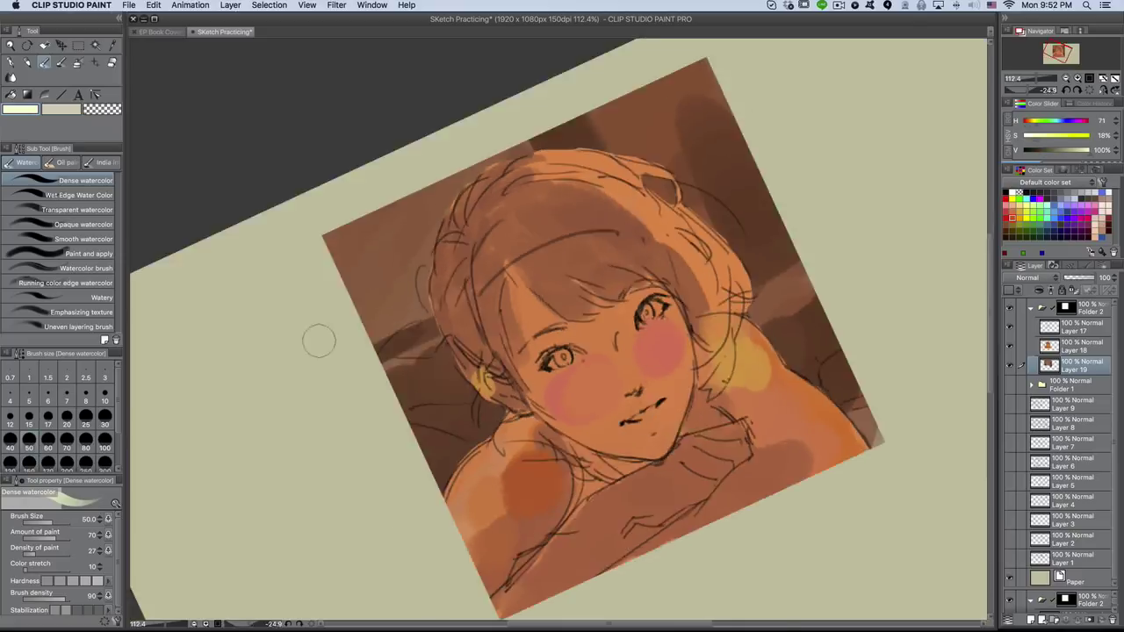
{"action": "mouse_move", "coordinate": [319, 337]}
{"action": "left_mouse_down"}
{"action": "mouse_move", "coordinate": [409, 371]}
{"action": "mouse_move", "coordinate": [399, 339]}
{"action": "left_mouse_up"}
{"action": "left_click", "coordinate": [409, 379], "text": "alt"}
{"action": "left_click", "coordinate": [11, 447]}
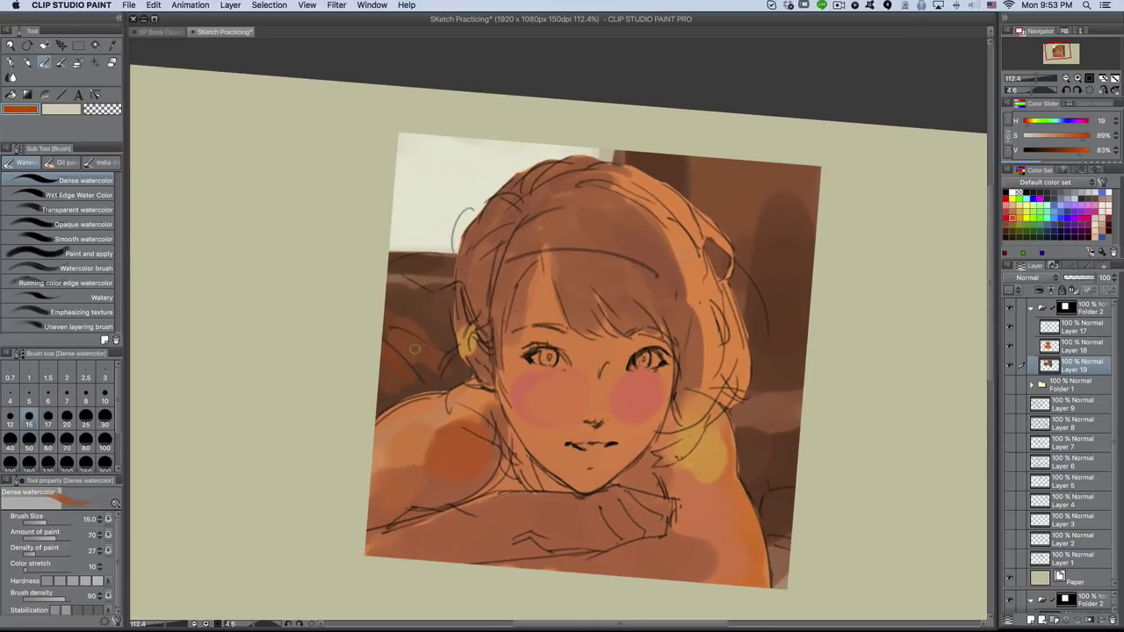
{"action": "left_click", "coordinate": [423, 309], "text": "alt"}
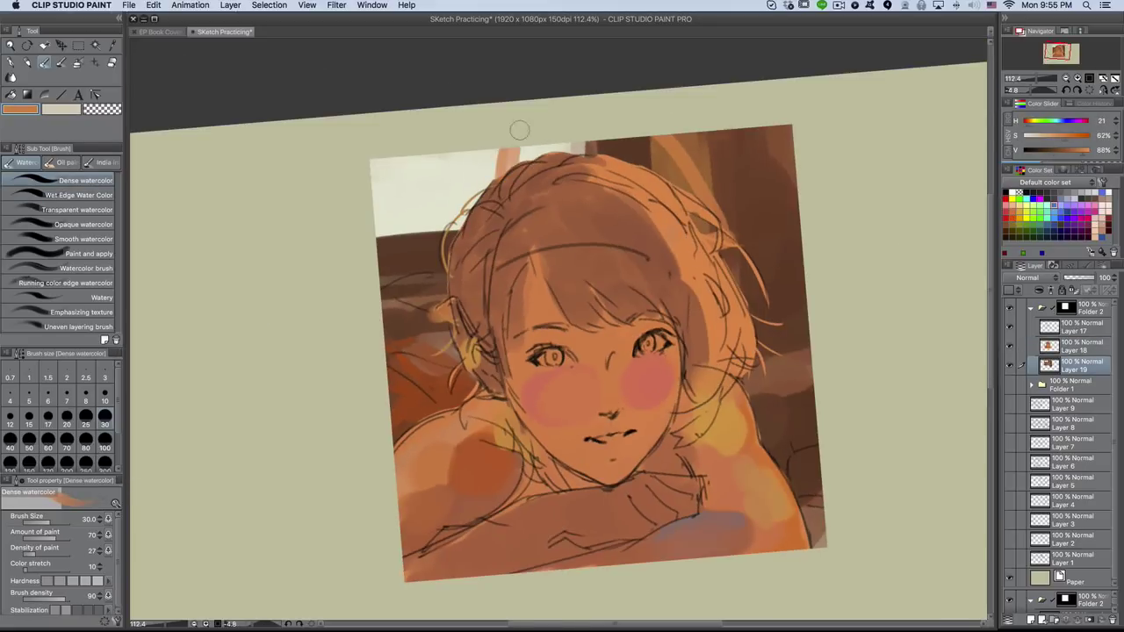
{"action": "mouse_move", "coordinate": [517, 126]}
{"action": "left_mouse_down"}
{"action": "mouse_move", "coordinate": [491, 133]}
{"action": "mouse_move", "coordinate": [464, 191]}
{"action": "mouse_move", "coordinate": [615, 264]}
{"action": "left_mouse_up"}
- Paint muted yellow-green light along the left shoulder on the figure layer with Dense watercolor at size 30
{"action": "left_click", "coordinate": [444, 368], "text": "alt"}
{"action": "left_click_drag", "start_coordinate": [444, 352], "coordinate": [495, 295]}
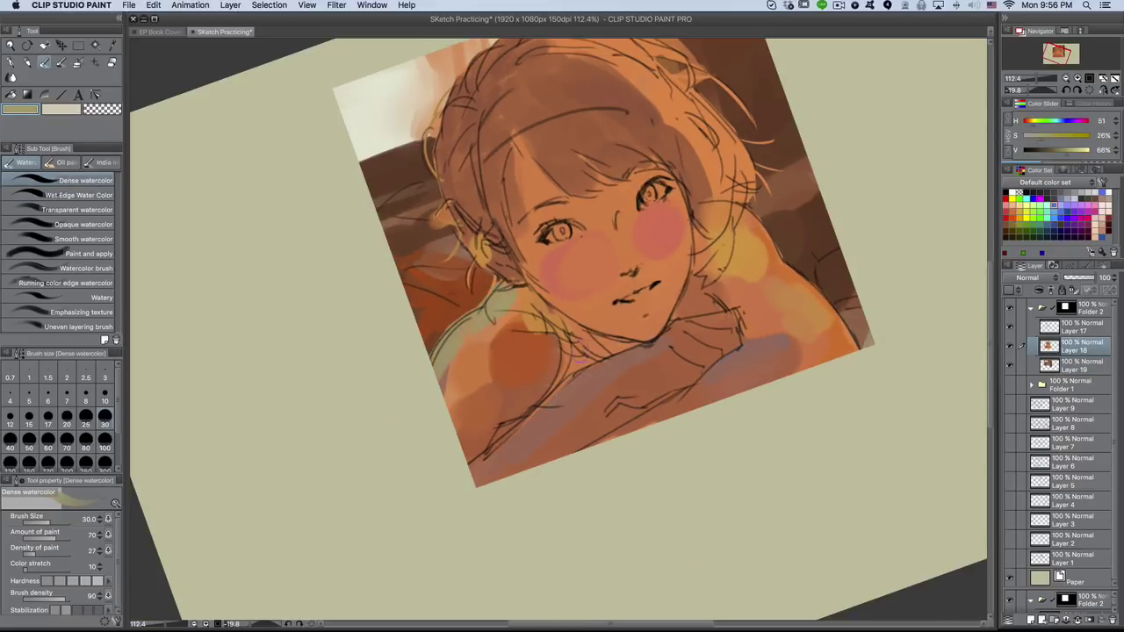
{"action": "left_click_drag", "start_coordinate": [509, 338], "coordinate": [554, 351]}
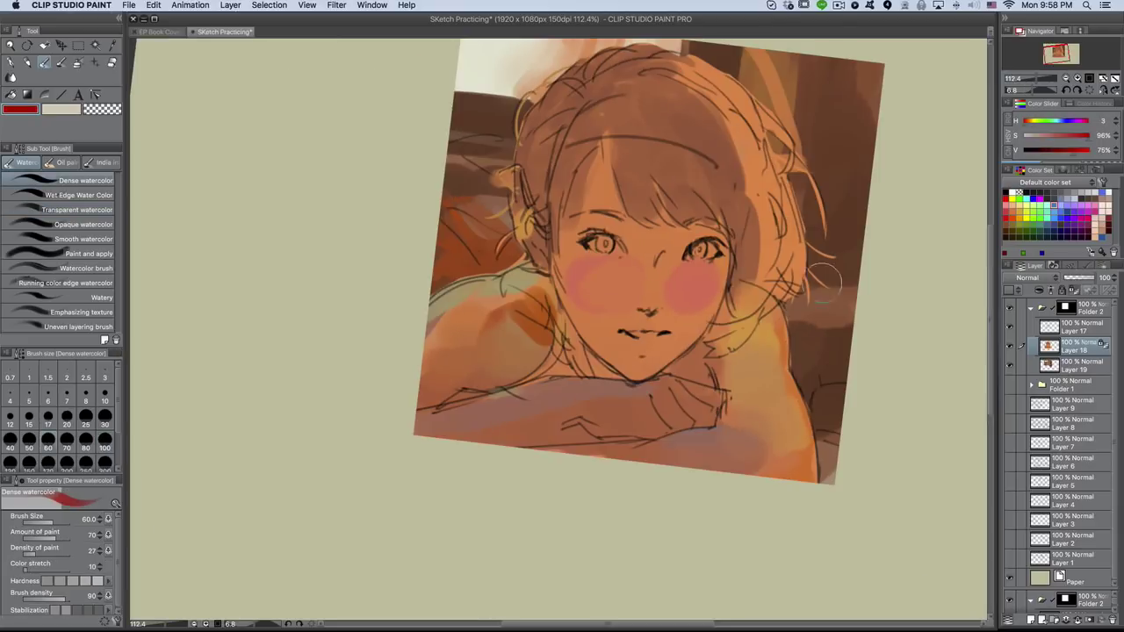
- Paint saturated orange rim light on the hair's right edge and yellow on its left edge with Dense watercolor at size 60
{"action": "mouse_move", "coordinate": [641, 48]}
{"action": "left_mouse_down"}
{"action": "mouse_move", "coordinate": [742, 101]}
{"action": "mouse_move", "coordinate": [804, 185]}
{"action": "left_mouse_up"}
{"action": "left_click_drag", "start_coordinate": [794, 215], "coordinate": [782, 303]}
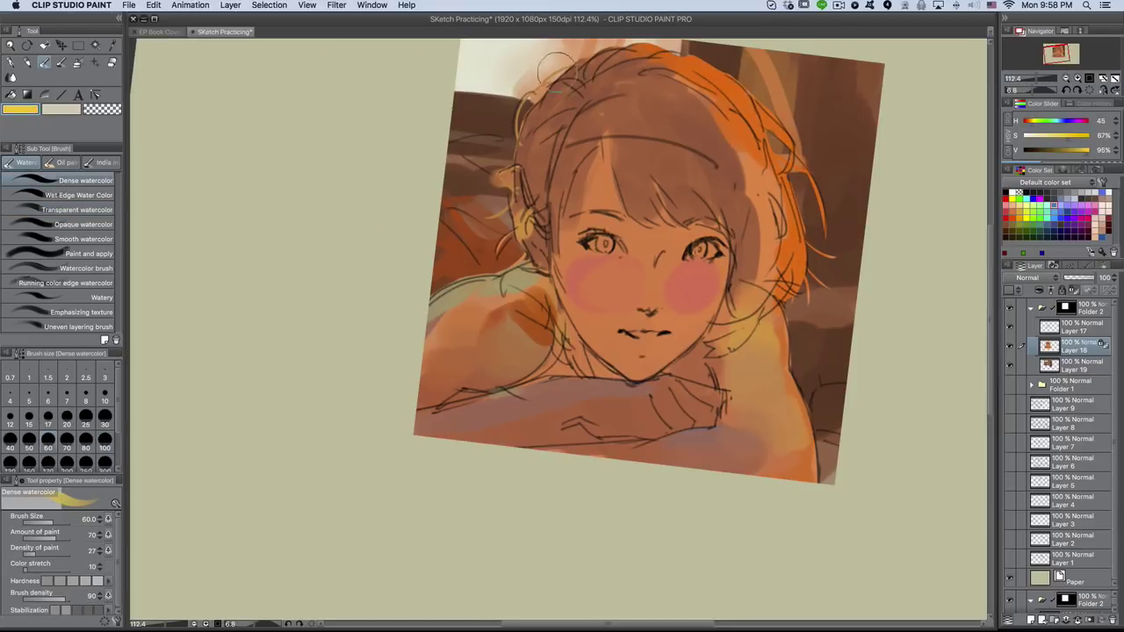
{"action": "left_click_drag", "start_coordinate": [615, 50], "coordinate": [522, 105]}
{"action": "mouse_move", "coordinate": [553, 66]}
{"action": "left_mouse_down"}
{"action": "mouse_move", "coordinate": [518, 141]}
{"action": "mouse_move", "coordinate": [514, 255]}
{"action": "left_mouse_up"}
{"action": "left_click_drag", "start_coordinate": [562, 84], "coordinate": [527, 131]}
- Blend the pink blush into the skin and warm the forehead and right cheek with orange
{"action": "left_click", "coordinate": [693, 357], "text": "alt"}
{"action": "key", "text": "b"}
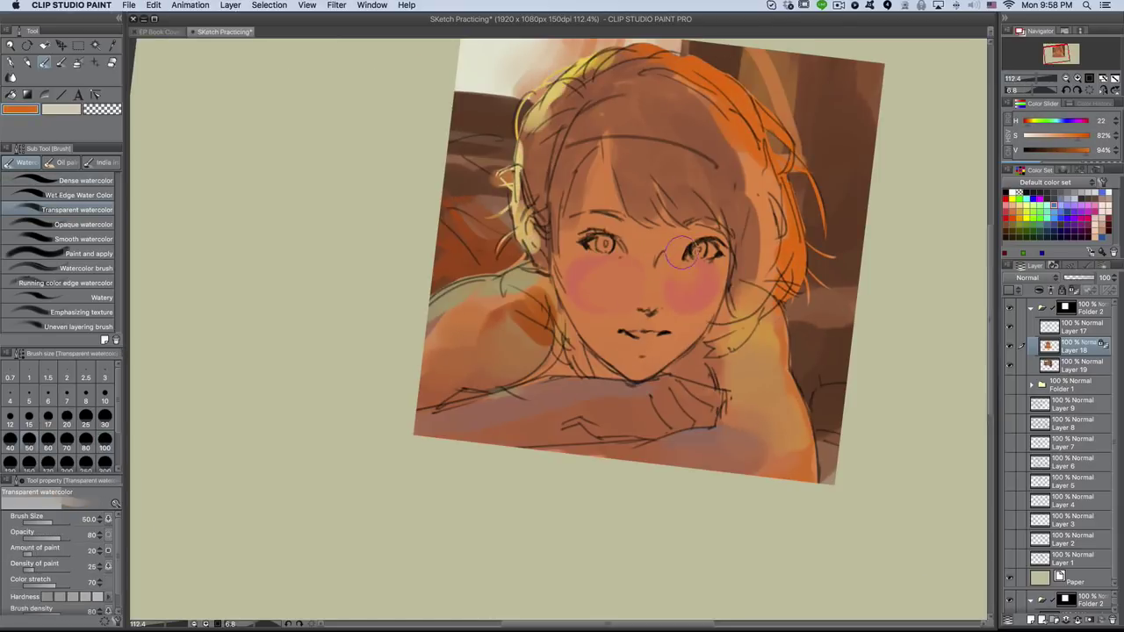
{"action": "left_click", "coordinate": [594, 193], "text": "alt"}
{"action": "key", "text": "b"}
{"action": "left_click_drag", "start_coordinate": [694, 235], "coordinate": [704, 318]}
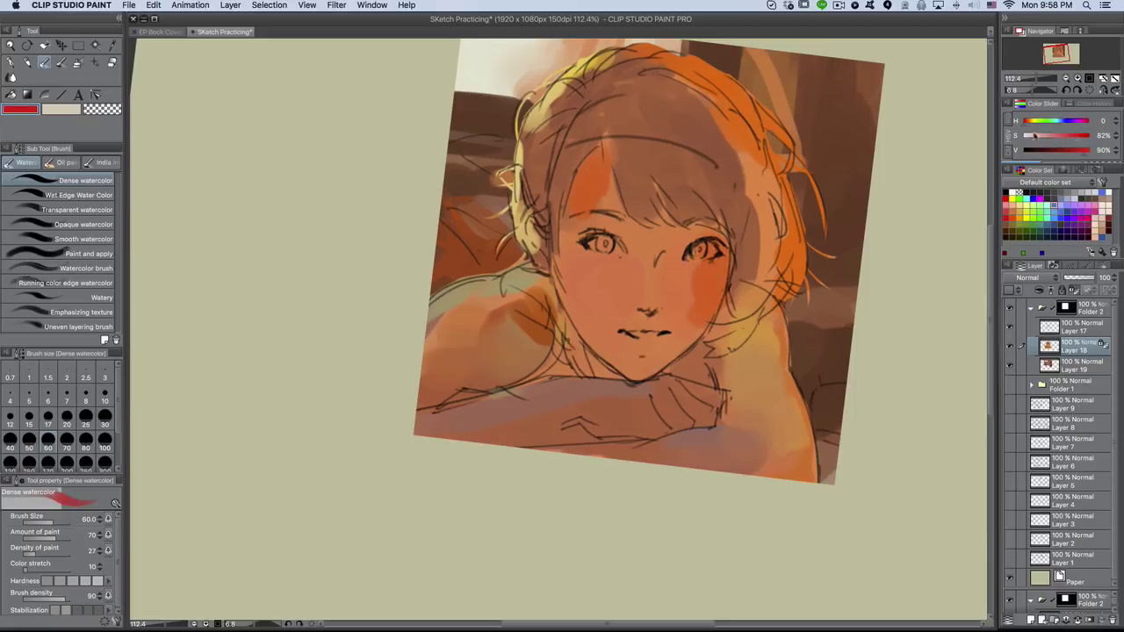
- Add red accents to the lips, right cheek and eye area, hand and arm with watercolor brushes
{"action": "left_click_drag", "start_coordinate": [627, 337], "coordinate": [657, 339]}
{"action": "key", "text": "b"}
{"action": "left_click", "coordinate": [667, 290], "text": "alt"}
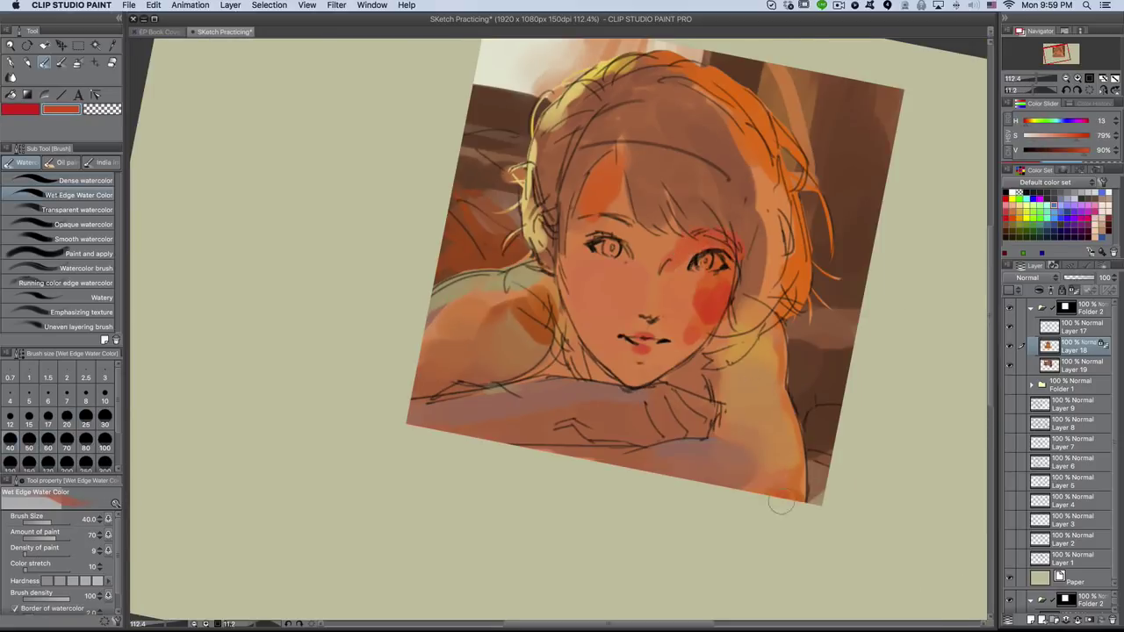
{"action": "left_click_drag", "start_coordinate": [780, 503], "coordinate": [658, 400]}
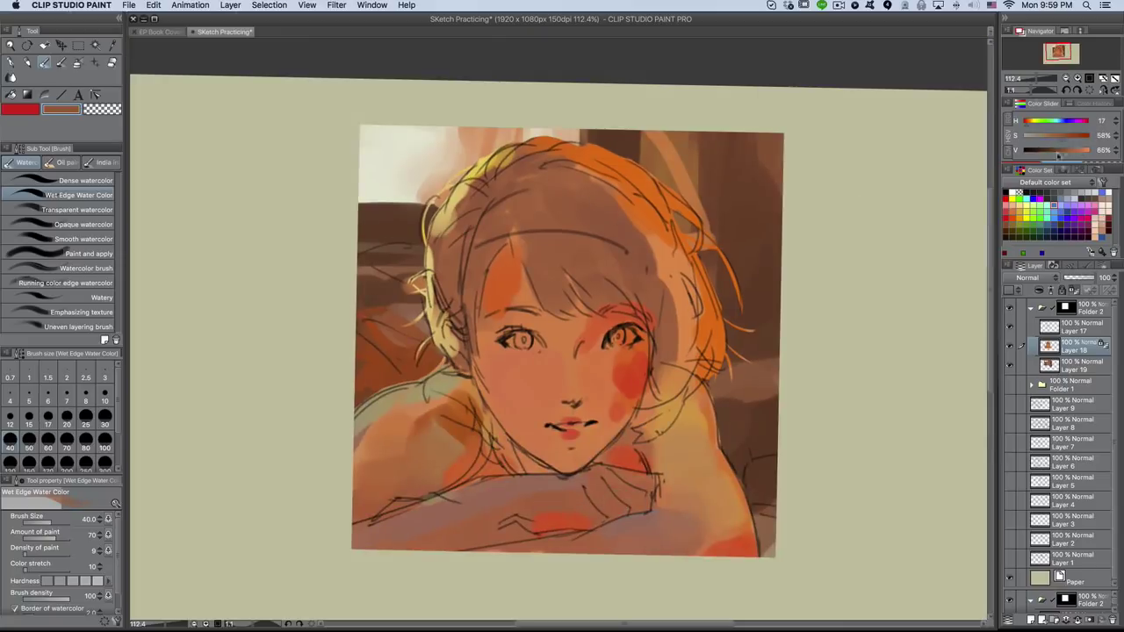
- Repaint the hair mass and the lock beside the right cheek in darker brown with the Wet Edge Water Color brush
{"action": "mouse_move", "coordinate": [562, 189]}
{"action": "left_mouse_down"}
{"action": "mouse_move", "coordinate": [614, 254]}
{"action": "mouse_move", "coordinate": [536, 321]}
{"action": "mouse_move", "coordinate": [507, 228]}
{"action": "mouse_move", "coordinate": [615, 386]}
{"action": "mouse_move", "coordinate": [676, 448]}
{"action": "left_mouse_up"}
{"action": "left_click_drag", "start_coordinate": [667, 395], "coordinate": [690, 320]}
{"action": "left_click_drag", "start_coordinate": [694, 365], "coordinate": [667, 277]}
{"action": "left_click_drag", "start_coordinate": [790, 439], "coordinate": [720, 527]}
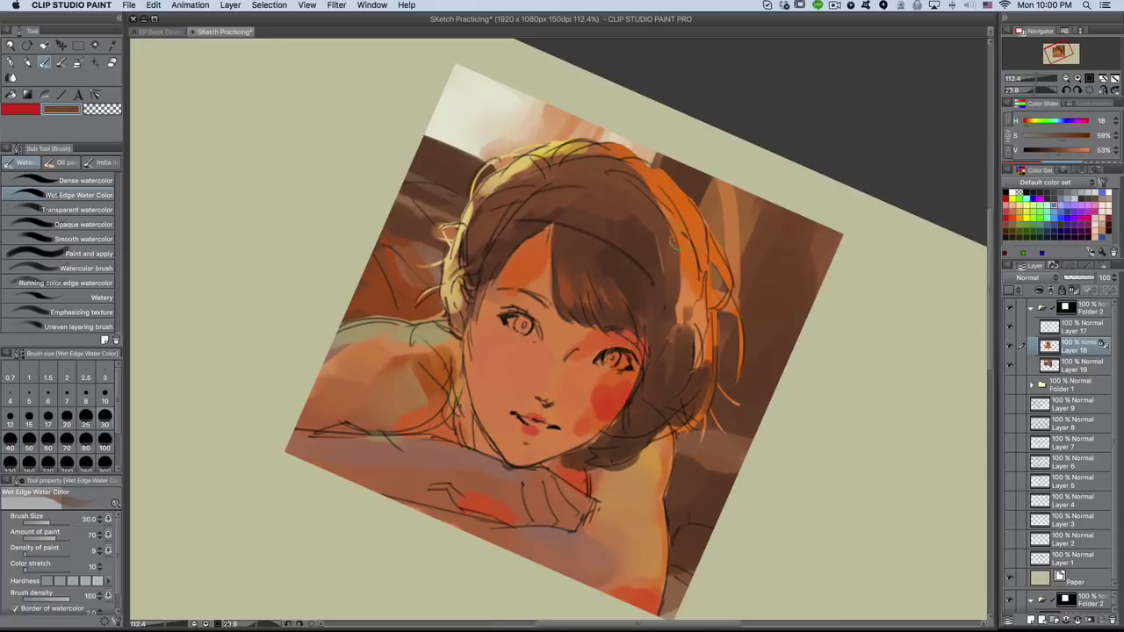
{"action": "left_click_drag", "start_coordinate": [676, 263], "coordinate": [694, 377]}
- Fill the irises and strengthen the eyebrow in dark brown, using the G-pen at size 15
{"action": "key", "text": "p"}
{"action": "left_click", "coordinate": [29, 417]}
{"action": "scroll", "coordinate": [562, 334], "scroll_direction": "up", "scroll_amount": 3}
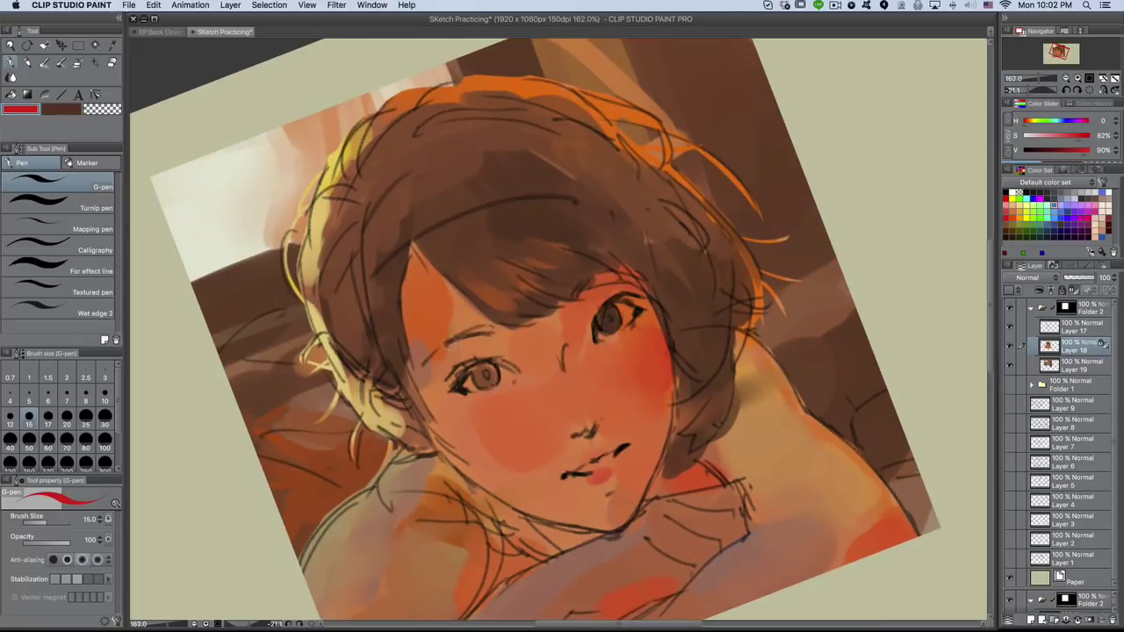
{"action": "left_click", "coordinate": [481, 376], "text": "alt"}
{"action": "scroll", "coordinate": [562, 334], "scroll_direction": "down", "scroll_amount": 4}
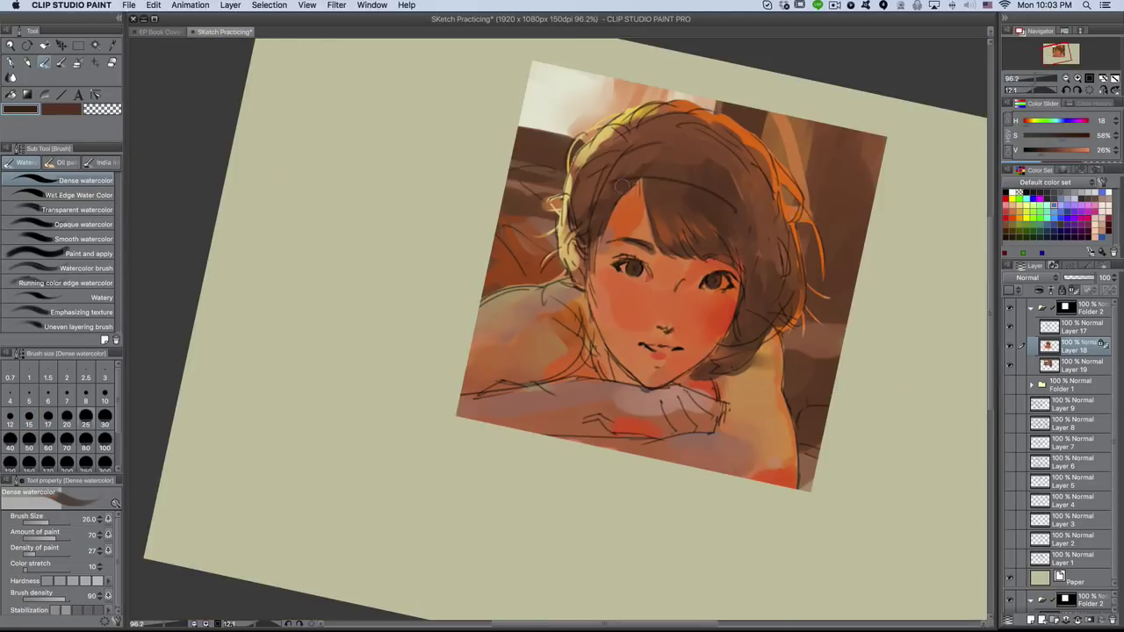
- Deepen the hair shadows around the parting and right side with Transparent watercolor and Dense watercolor at size 25
{"action": "key", "text": "b"}
{"action": "left_click", "coordinate": [77, 209]}
{"action": "mouse_move", "coordinate": [663, 142]}
{"action": "left_mouse_down"}
{"action": "mouse_move", "coordinate": [703, 189]}
{"action": "mouse_move", "coordinate": [615, 263]}
{"action": "left_mouse_up"}
{"action": "left_click", "coordinate": [79, 180]}
{"action": "left_click_drag", "start_coordinate": [747, 220], "coordinate": [764, 307]}
{"action": "left_click", "coordinate": [86, 415]}
{"action": "left_click_drag", "start_coordinate": [762, 263], "coordinate": [782, 351]}
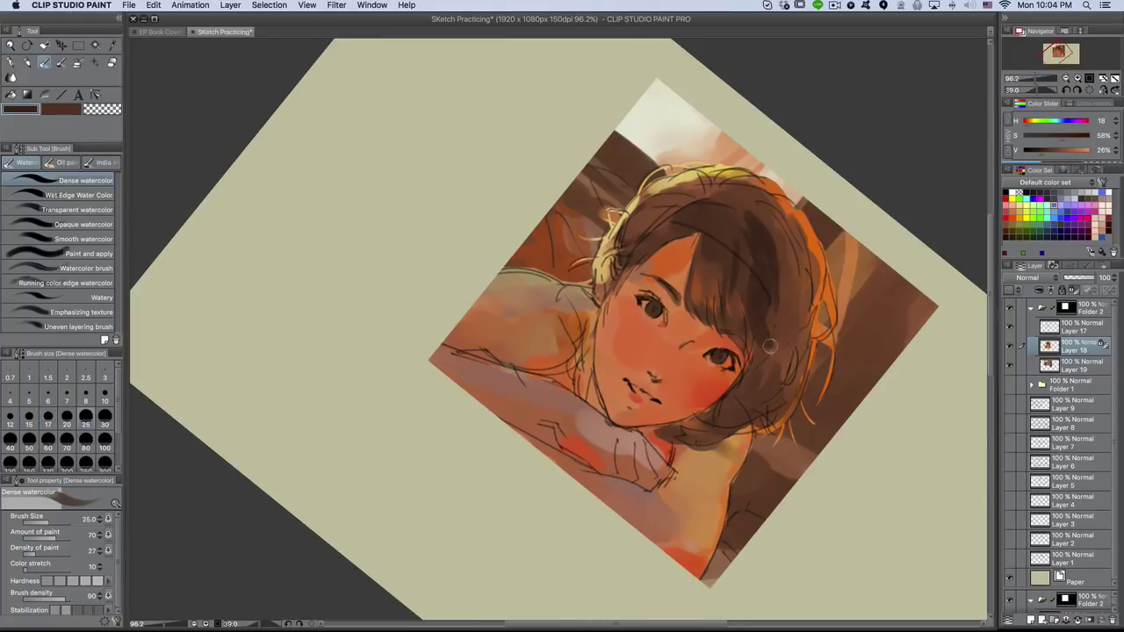
- Add more dark brown strokes across the crown and down the side hair toward its ends
{"action": "mouse_move", "coordinate": [615, 263]}
{"action": "left_mouse_down"}
{"action": "mouse_move", "coordinate": [632, 126]}
{"action": "mouse_move", "coordinate": [755, 220]}
{"action": "left_mouse_up"}
{"action": "mouse_move", "coordinate": [734, 260]}
{"action": "left_mouse_down"}
{"action": "mouse_move", "coordinate": [703, 338]}
{"action": "mouse_move", "coordinate": [728, 321]}
{"action": "left_mouse_up"}
{"action": "left_click_drag", "start_coordinate": [729, 320], "coordinate": [722, 403]}
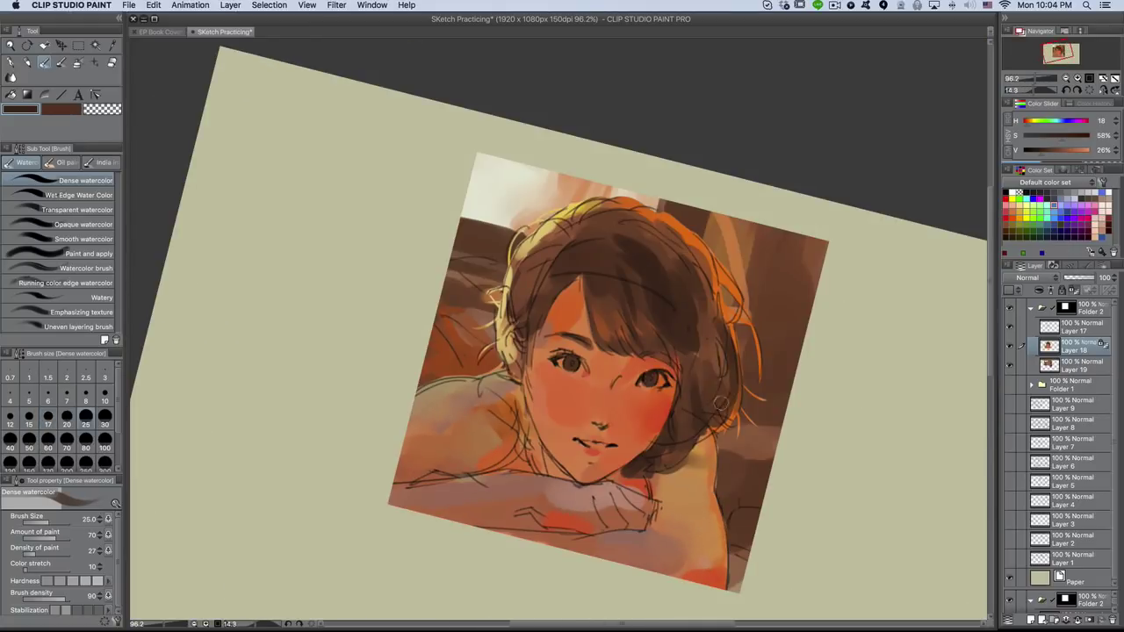
- Add fine reddish-brown strands with Dense watercolor and bright orange strands with the G-pen to the right side hair
{"action": "left_click", "coordinate": [697, 380], "text": "alt"}
{"action": "key", "text": "bracketleft"}
{"action": "key", "text": "bracketleft"}
{"action": "key", "text": "bracketleft"}
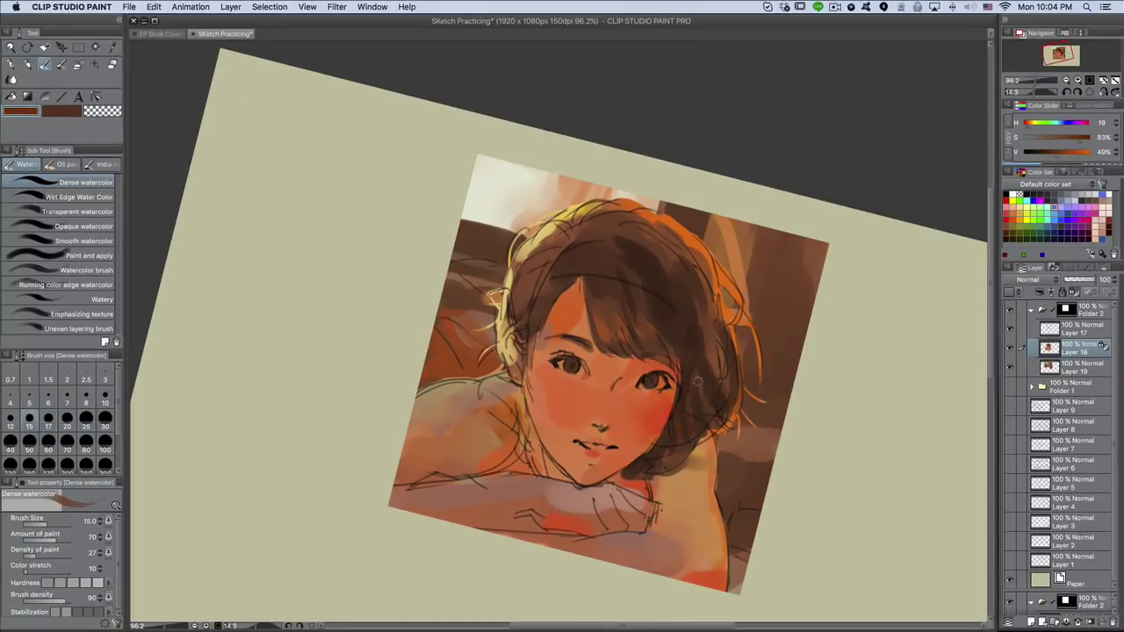
{"action": "left_click", "coordinate": [718, 352], "text": "alt"}
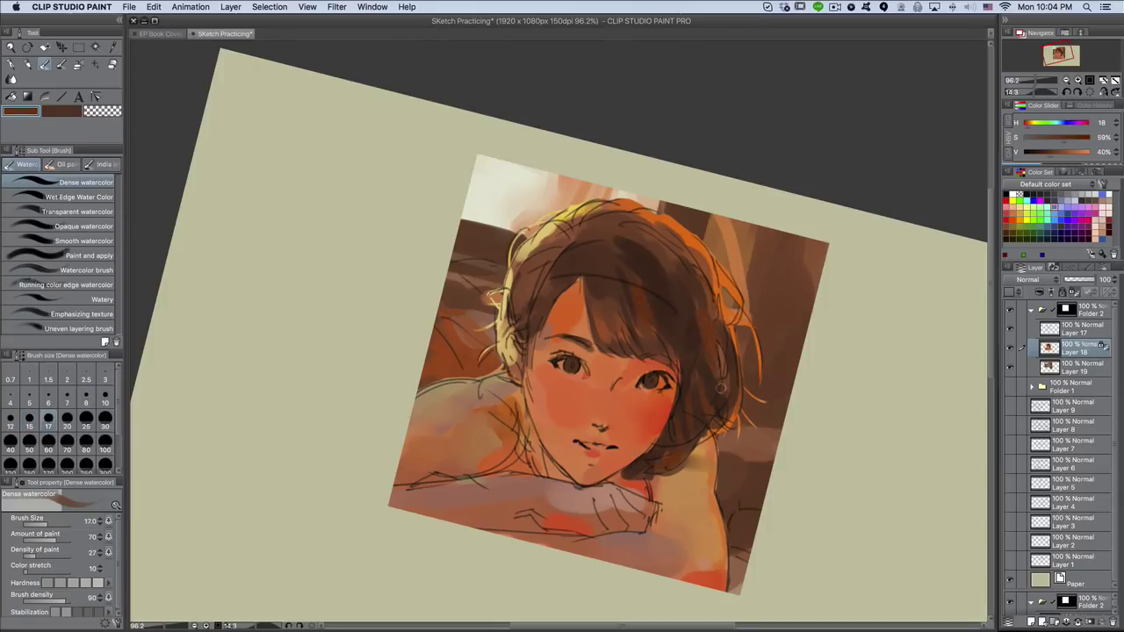
{"action": "key", "text": "p"}
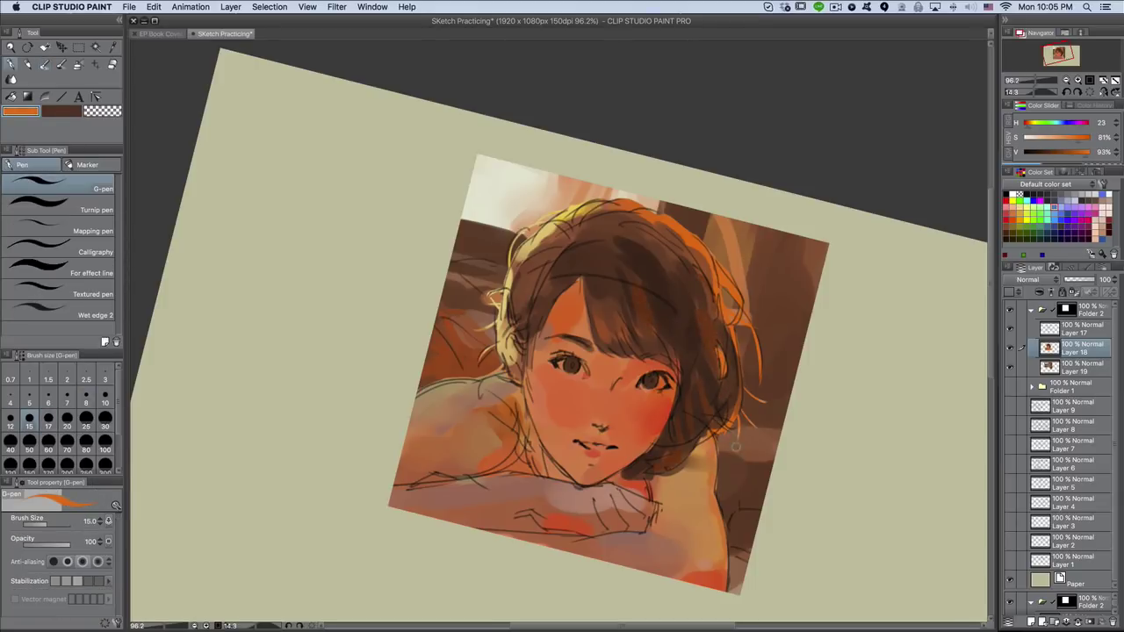
- Draw a brown hair lock down the left side of the neck with the Darker pencil at size 10
{"action": "key", "text": "p"}
{"action": "left_click", "coordinate": [525, 420], "text": "alt"}
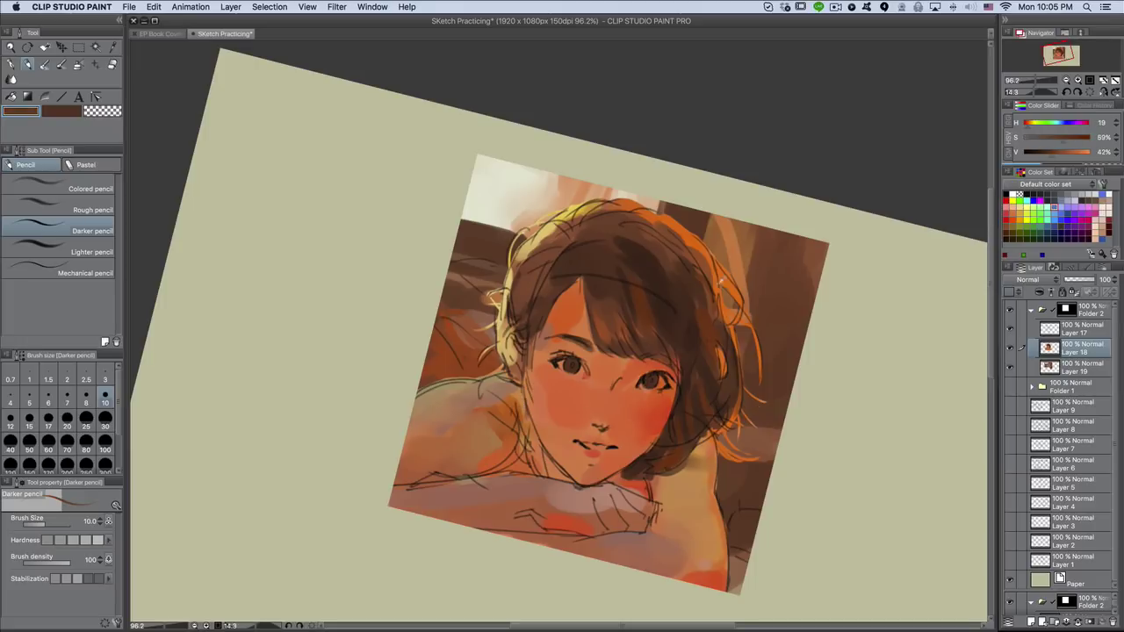
{"action": "left_click_drag", "start_coordinate": [529, 426], "coordinate": [536, 466]}
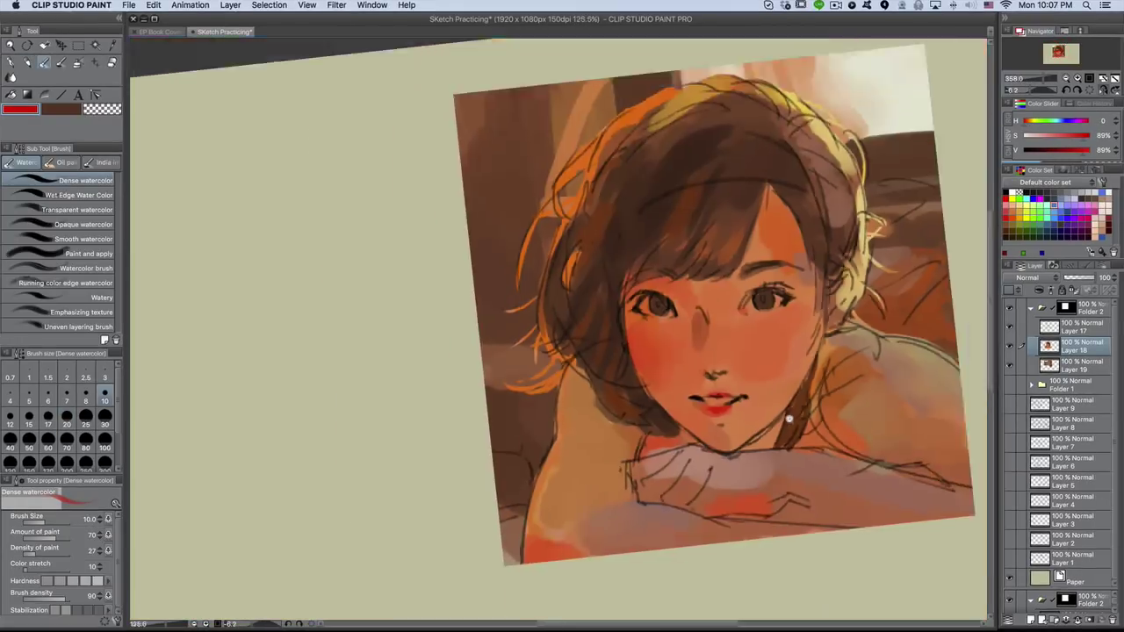
- Refine the red lips and mouth corners with Dense watercolor at size 10, using a skin color sampled nearby
{"action": "scroll", "coordinate": [789, 420], "scroll_direction": "down", "scroll_amount": 3}
{"action": "scroll", "coordinate": [674, 436], "scroll_direction": "up", "scroll_amount": 5}
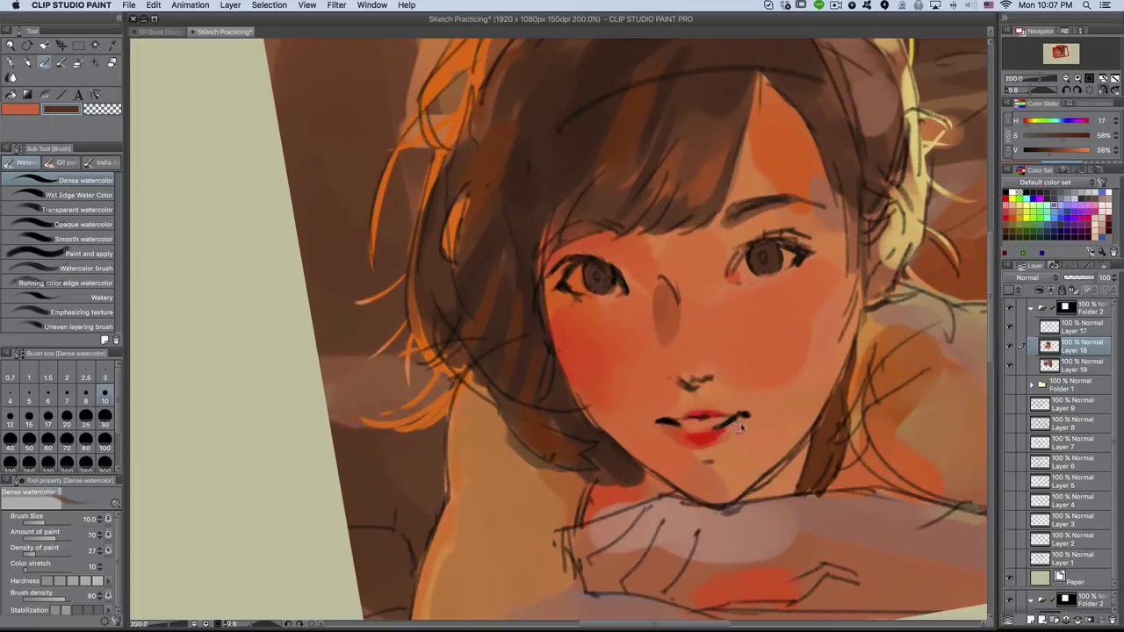
{"action": "left_click", "coordinate": [674, 436], "text": "alt"}
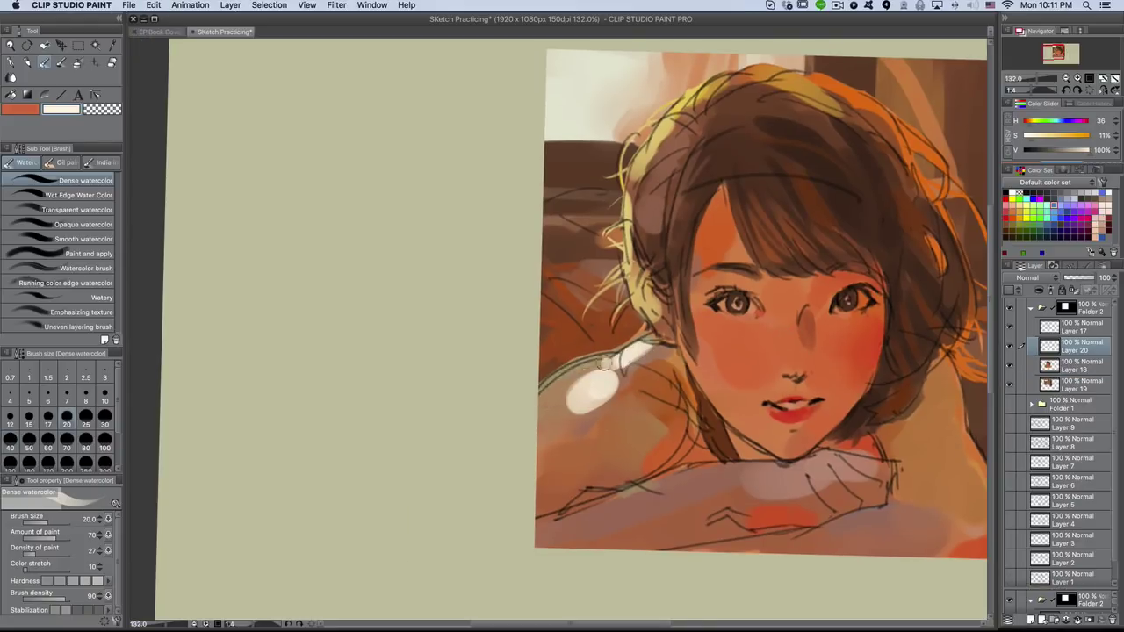
- Paint cream-white highlights on the left shoulder and folded forearm on Layer 20 with Dense watercolor at size 20
{"action": "mouse_move", "coordinate": [606, 361]}
{"action": "left_mouse_down"}
{"action": "mouse_move", "coordinate": [579, 400]}
{"action": "mouse_move", "coordinate": [614, 316]}
{"action": "mouse_move", "coordinate": [665, 270]}
{"action": "left_mouse_up"}
{"action": "key", "text": "b"}
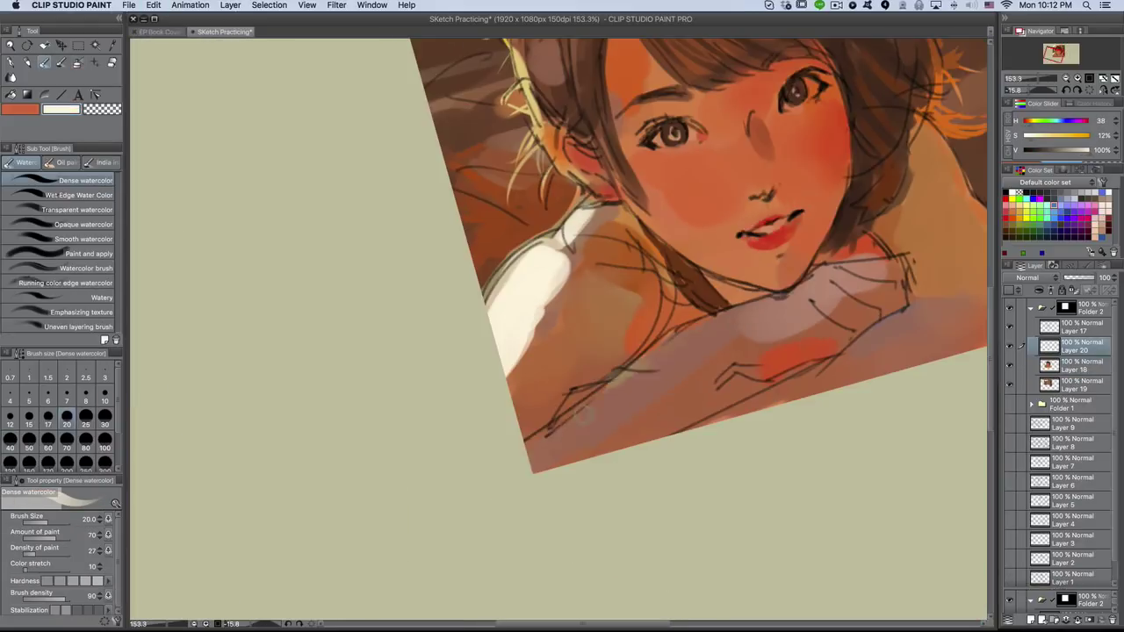
{"action": "mouse_move", "coordinate": [527, 455]}
{"action": "left_mouse_down"}
{"action": "mouse_move", "coordinate": [737, 309]}
{"action": "mouse_move", "coordinate": [687, 348]}
{"action": "left_mouse_up"}
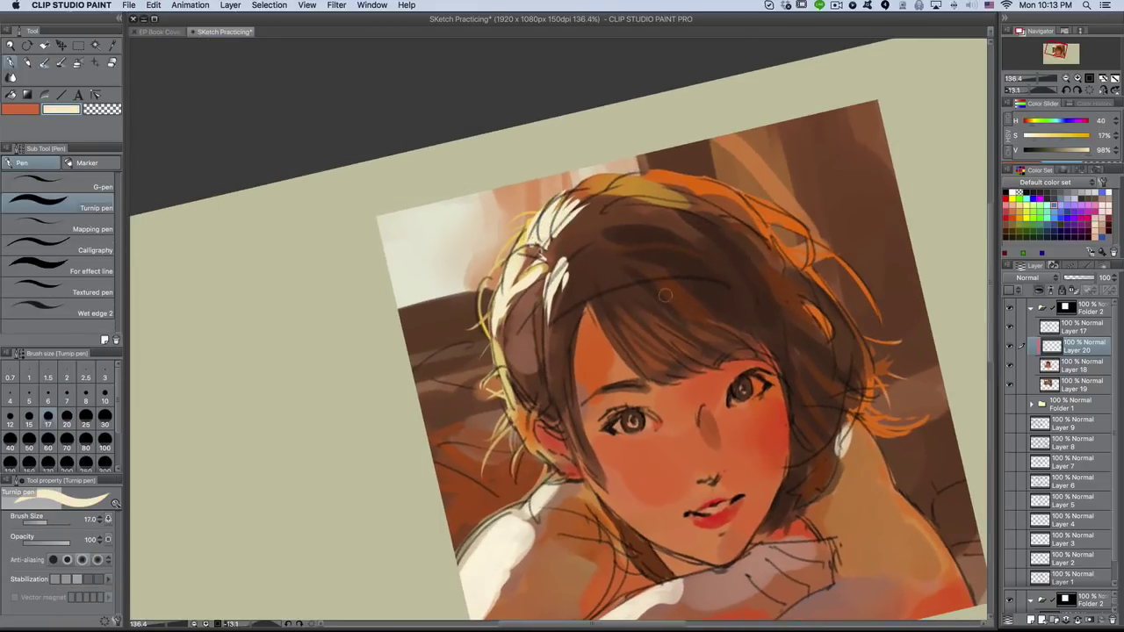
- Add fine cream strands to the hair's outer edges with the G-pen and brown shading below the right hair tips with Dense watercolor at size 20
{"action": "key", "text": "b"}
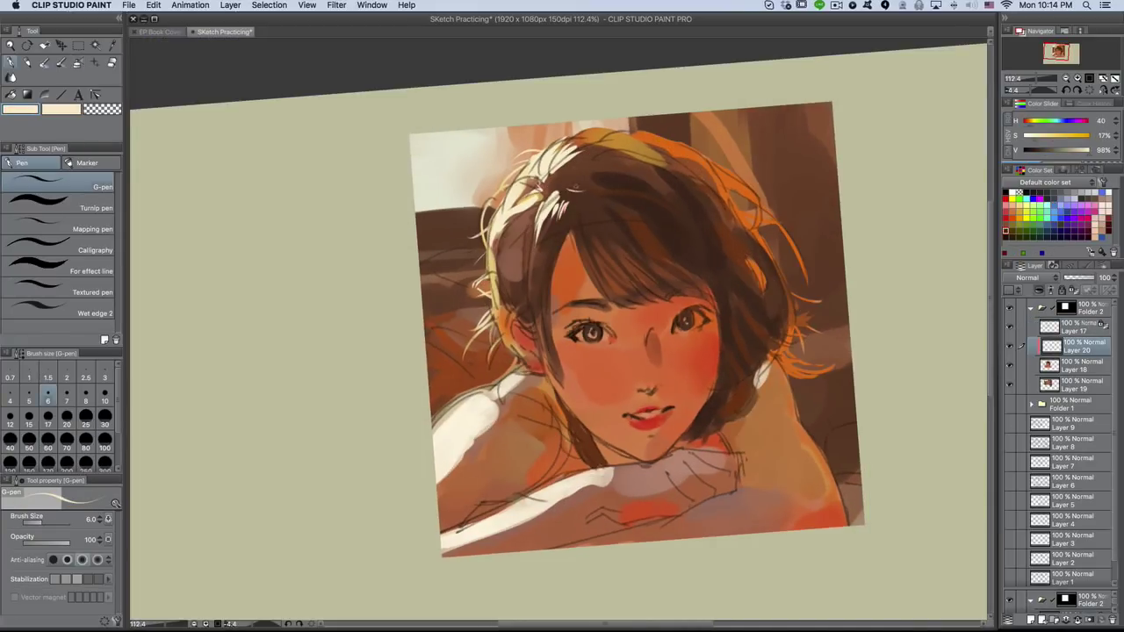
{"action": "key", "text": "]"}
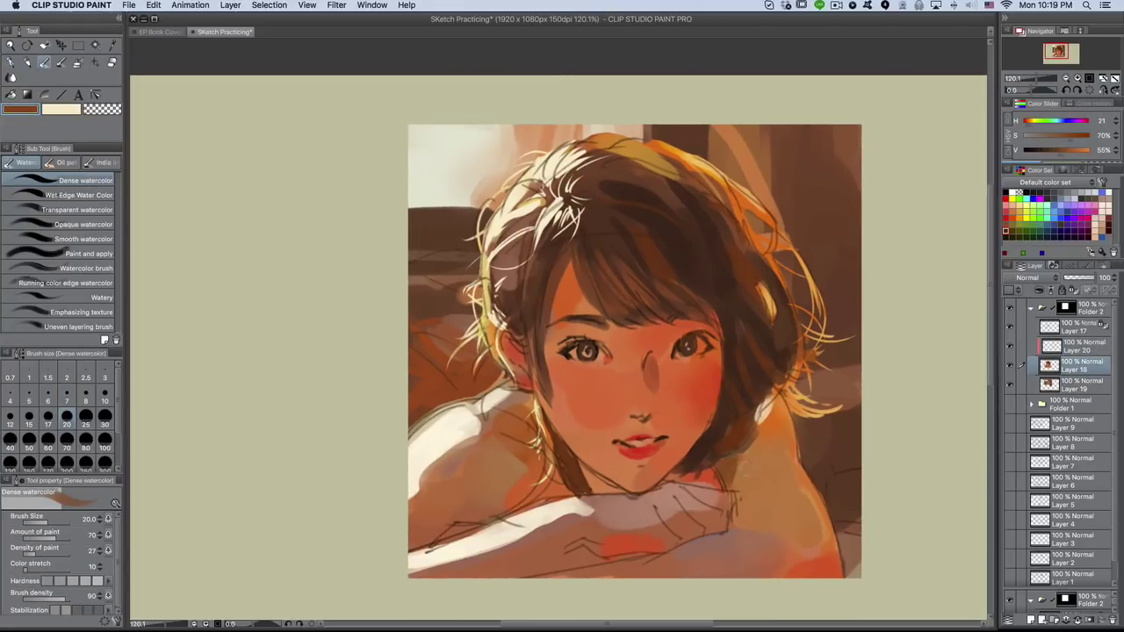
{"action": "mouse_move", "coordinate": [750, 447]}
{"action": "left_mouse_down"}
{"action": "mouse_move", "coordinate": [743, 477]}
{"action": "mouse_move", "coordinate": [615, 444]}
{"action": "mouse_move", "coordinate": [821, 431]}
{"action": "left_mouse_up"}
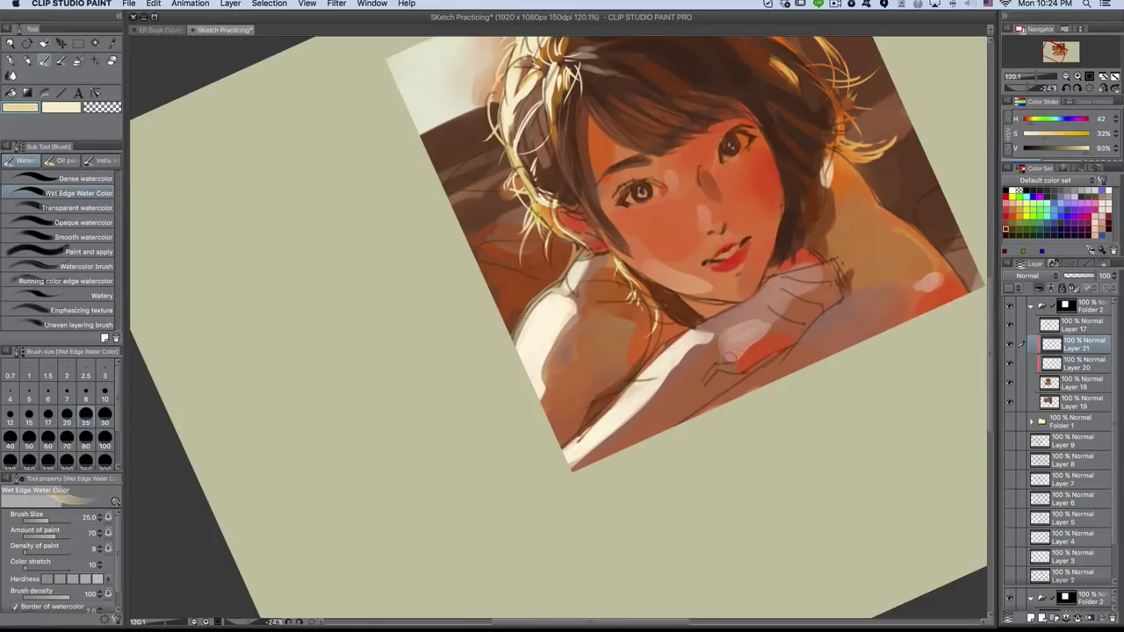
- Paint light tan tones on the forearm and left upper arm on Layer 21 with Wet Edge Water Color and Dense watercolor, and blend the upper arm
{"action": "left_click_drag", "start_coordinate": [726, 360], "coordinate": [634, 439]}
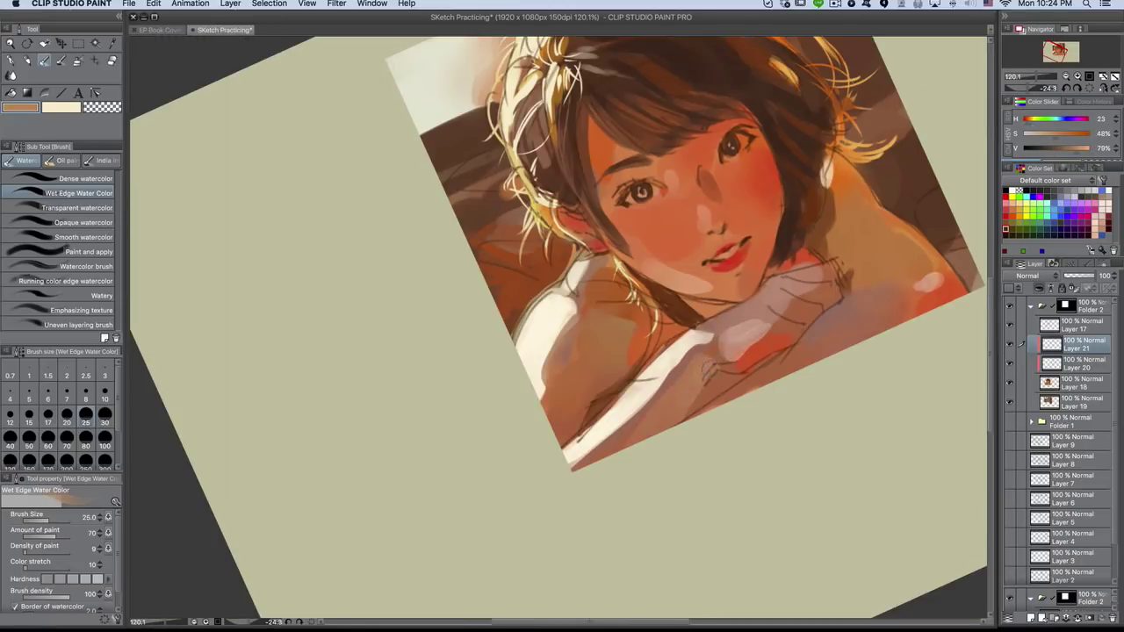
{"action": "left_click", "coordinate": [667, 395], "text": "alt"}
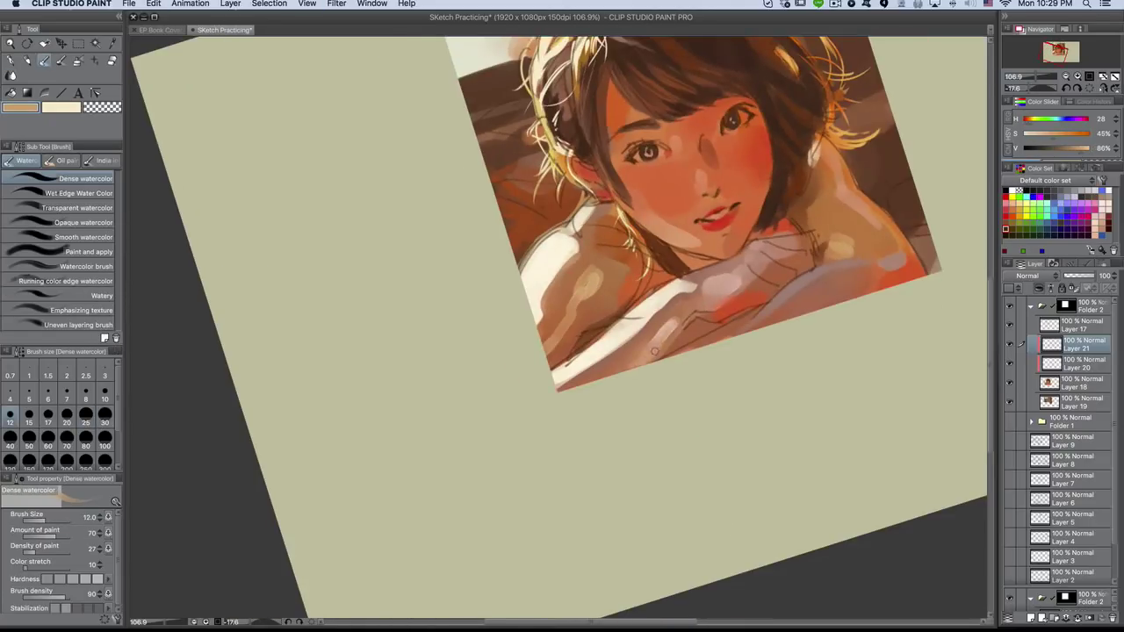
{"action": "left_click_drag", "start_coordinate": [676, 321], "coordinate": [610, 389]}
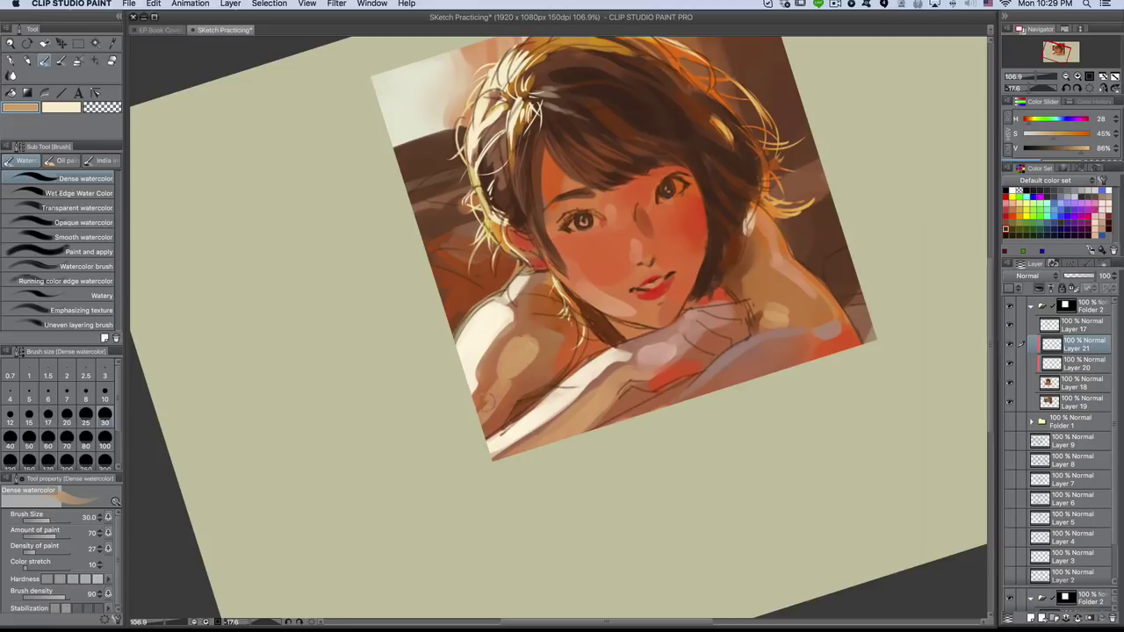
{"action": "key", "text": "j"}
{"action": "left_click_drag", "start_coordinate": [525, 355], "coordinate": [475, 427]}
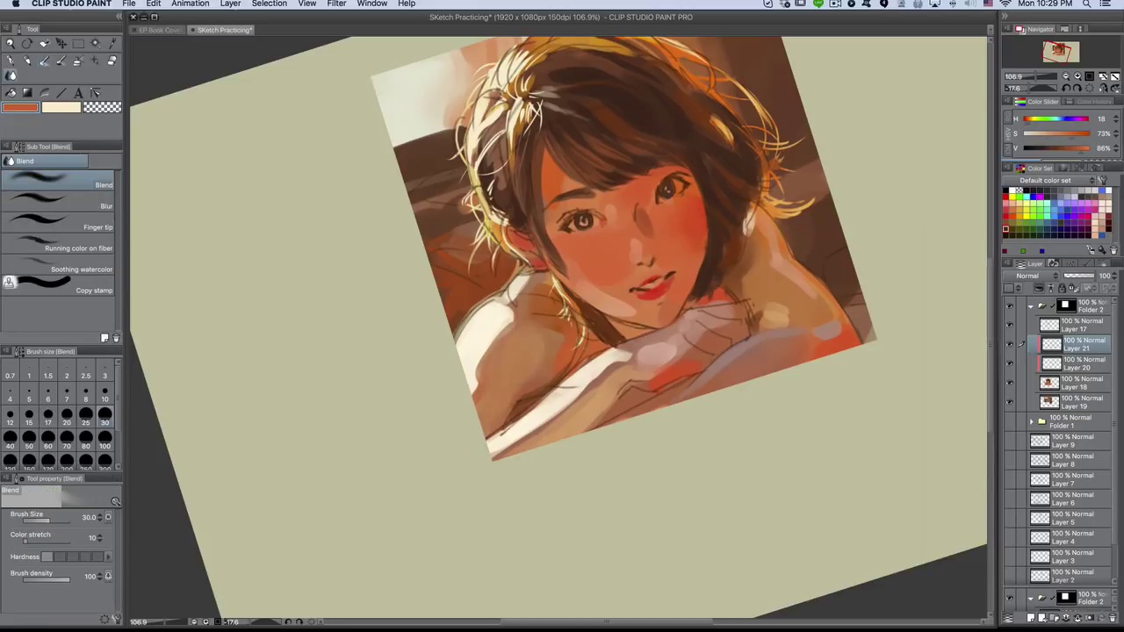
- Refine the skin around the nose bridge on Layer 18 with Dense watercolor at size 15, using orange sampled from the face
{"action": "left_click", "coordinate": [1080, 380]}
{"action": "key", "text": "b"}
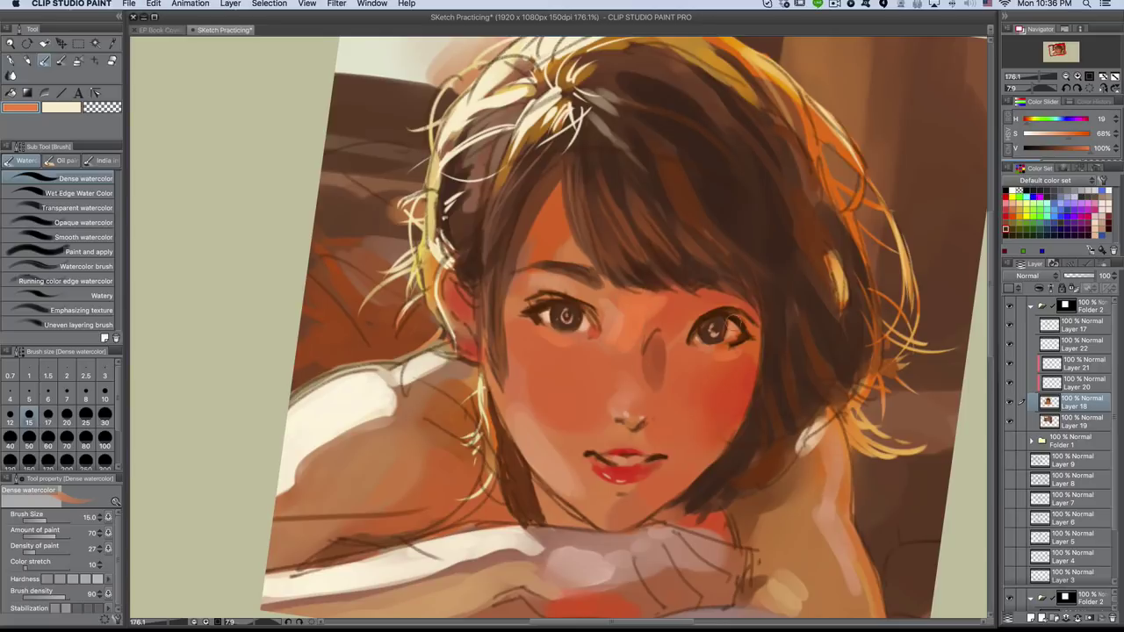
{"action": "left_click", "coordinate": [1079, 346]}
{"action": "left_click", "coordinate": [1080, 401]}
{"action": "left_click", "coordinate": [646, 311], "text": "alt"}
{"action": "left_click", "coordinate": [85, 393]}
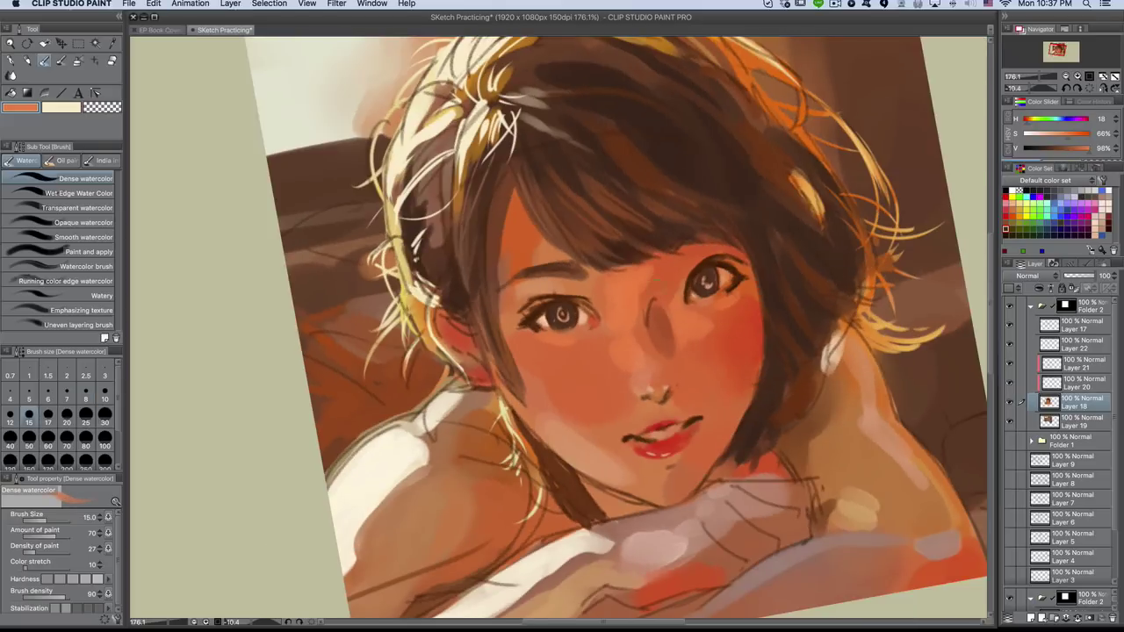
- Soften the highlights on the right arm on Layer 21 with the Blend tool at size 17
{"action": "scroll", "coordinate": [729, 398], "scroll_direction": "down", "scroll_amount": 2}
{"action": "key", "text": "j"}
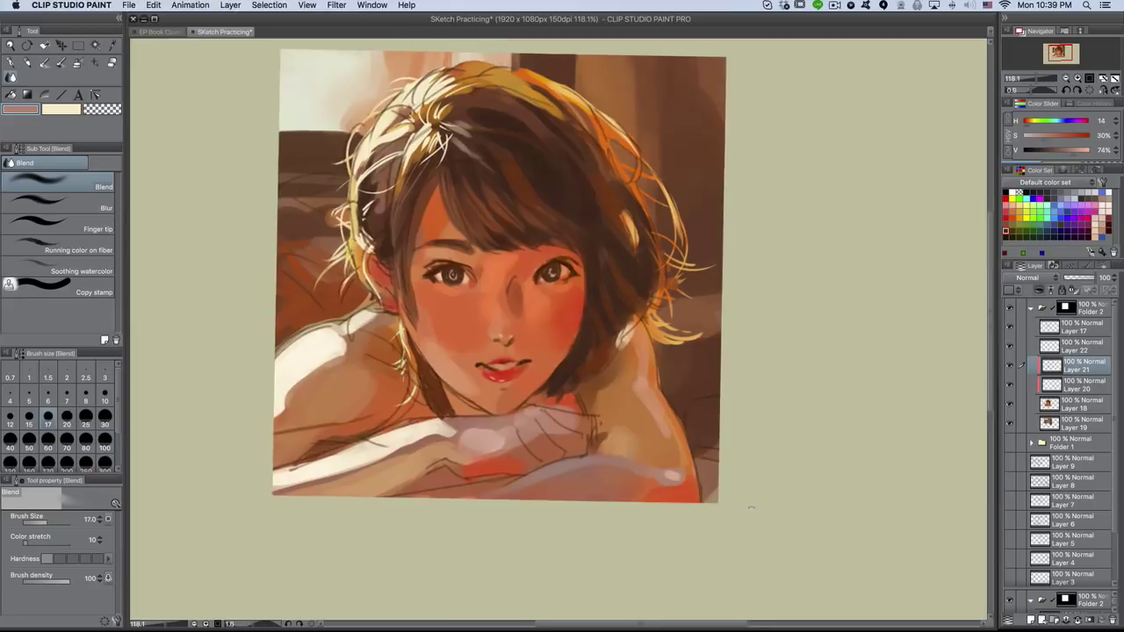
{"action": "left_click_drag", "start_coordinate": [751, 506], "coordinate": [642, 383]}
{"action": "left_click", "coordinate": [642, 383], "text": "alt"}
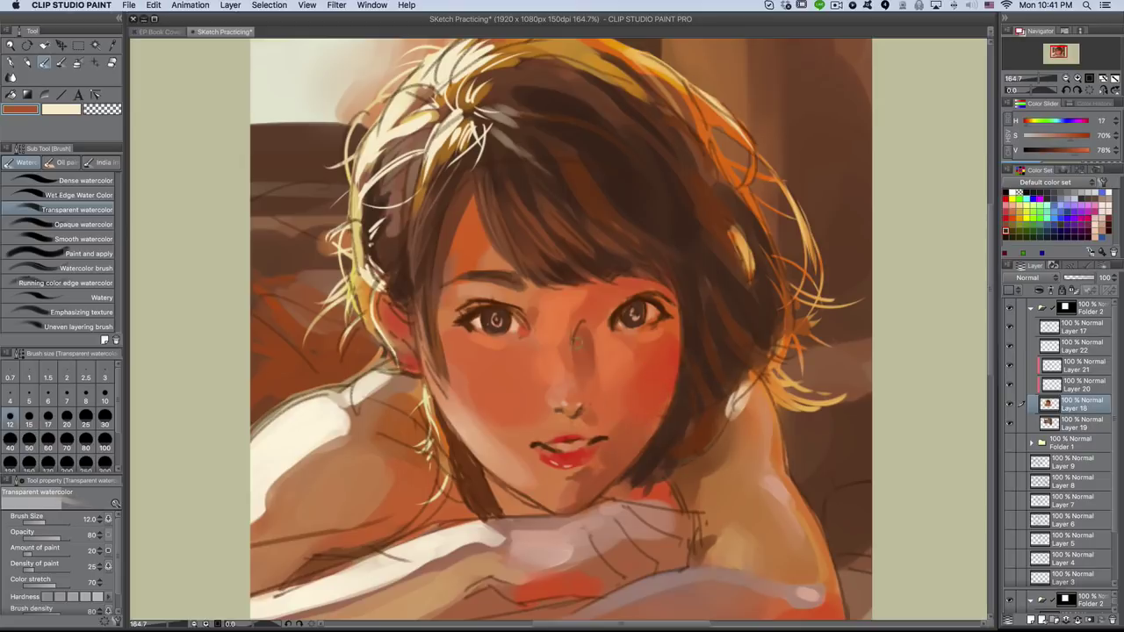
- Paint sampled dark brown over the hair beside the right cheek on Layer 18 with Dense watercolor at size 30, and blend it
{"action": "left_click", "coordinate": [85, 180]}
{"action": "left_click", "coordinate": [660, 283], "text": "alt"}
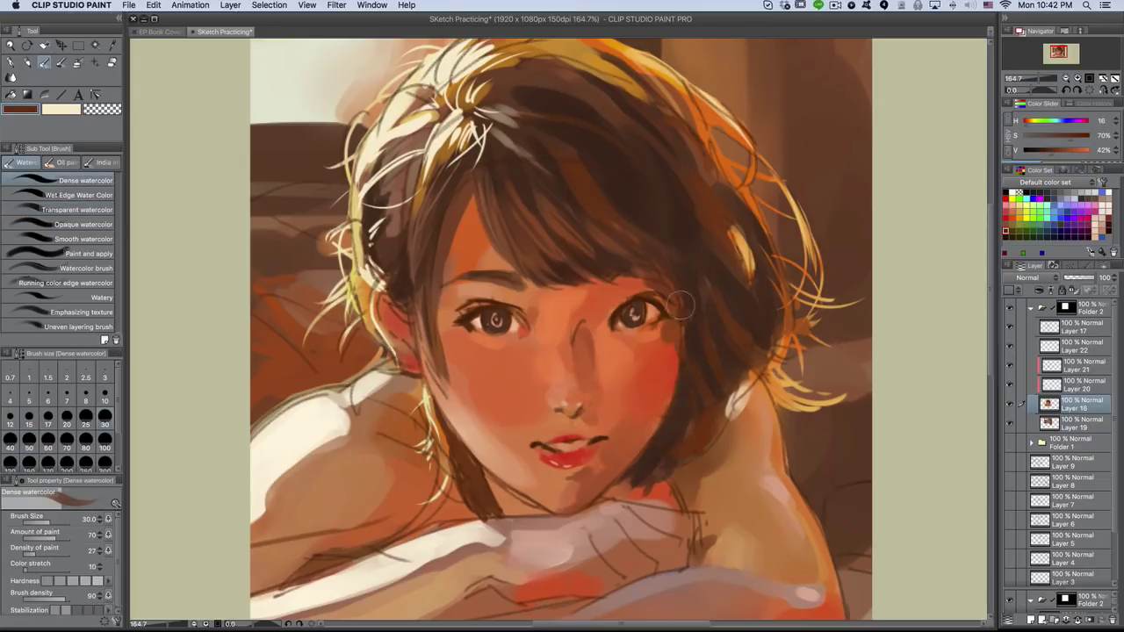
{"action": "key", "text": "j"}
{"action": "left_click_drag", "start_coordinate": [681, 305], "coordinate": [697, 400]}
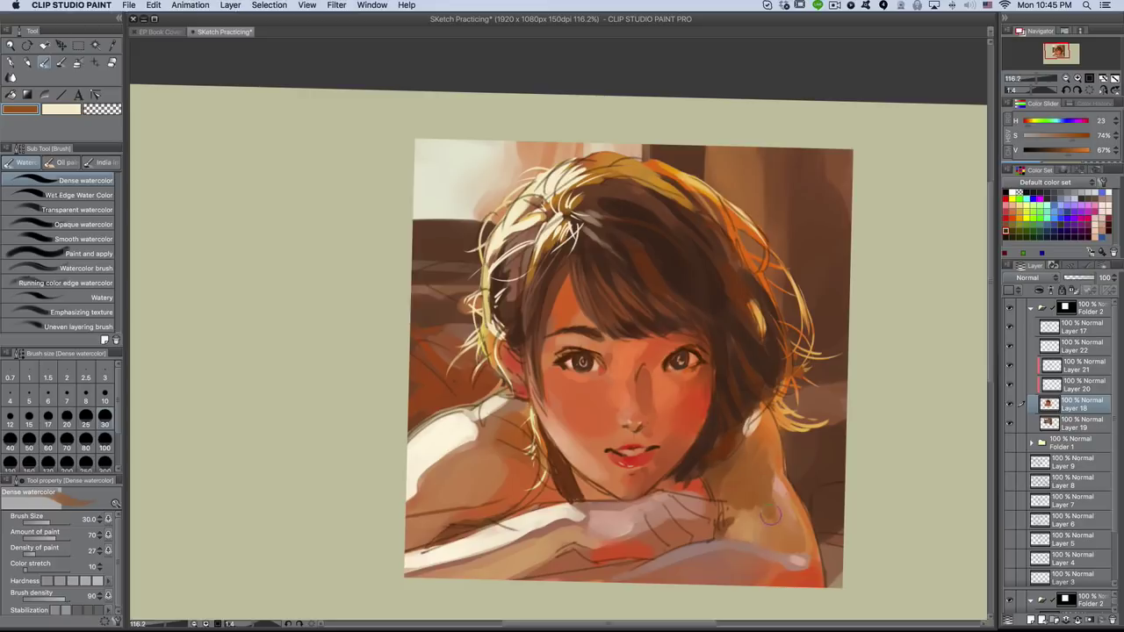
- Shade the right upper arm below the hair with brown Dense watercolor on Layer 18 and blend it at size 17
{"action": "left_click_drag", "start_coordinate": [781, 518], "coordinate": [755, 489]}
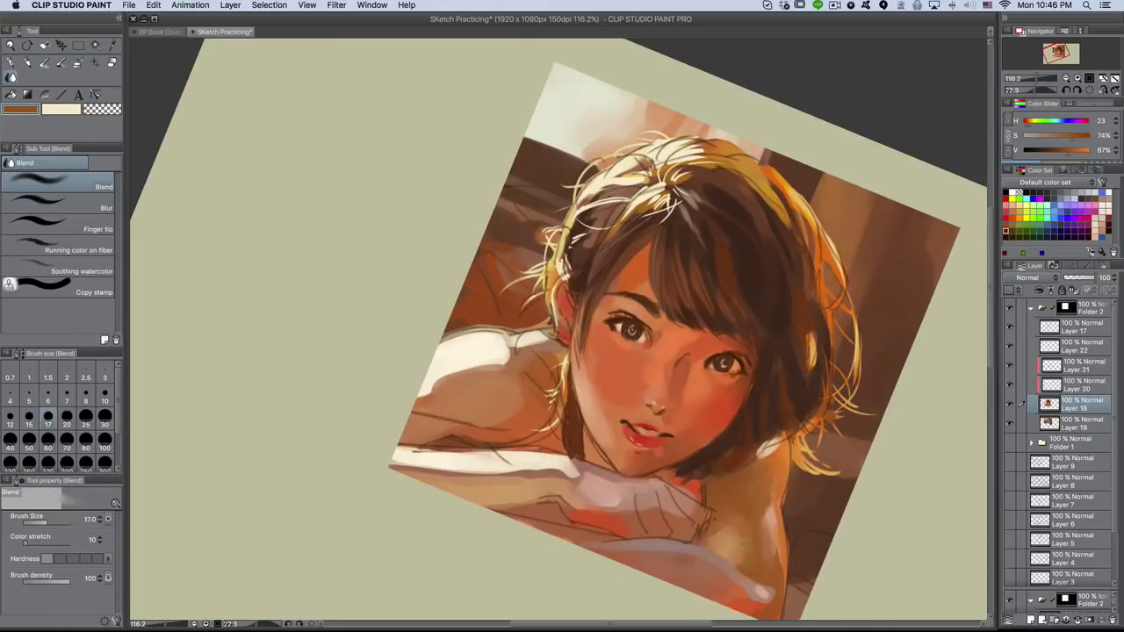
{"action": "left_click_drag", "start_coordinate": [772, 545], "coordinate": [672, 391]}
{"action": "key", "text": "b"}
{"action": "left_click", "coordinate": [672, 390], "text": "alt"}
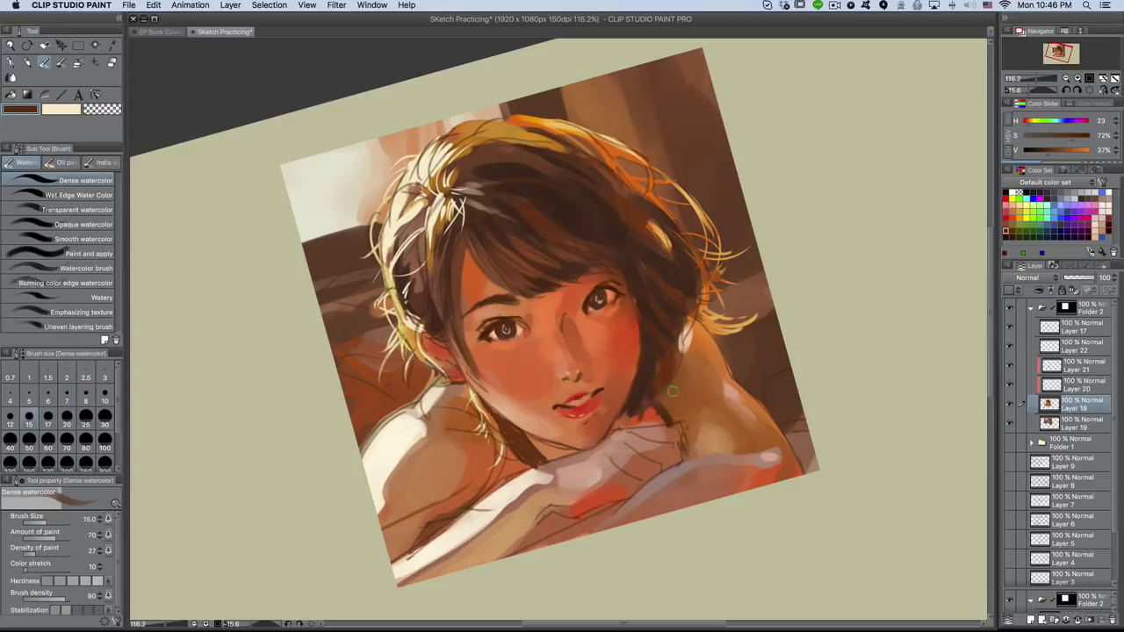
- Paint sampled reddish-brown shadows around the hand and folded arm on Layer 21 with Dense watercolor at size 15
{"action": "left_click", "coordinate": [686, 435], "text": "alt"}
{"action": "left_click", "coordinate": [687, 435], "text": "ctrl+shift"}
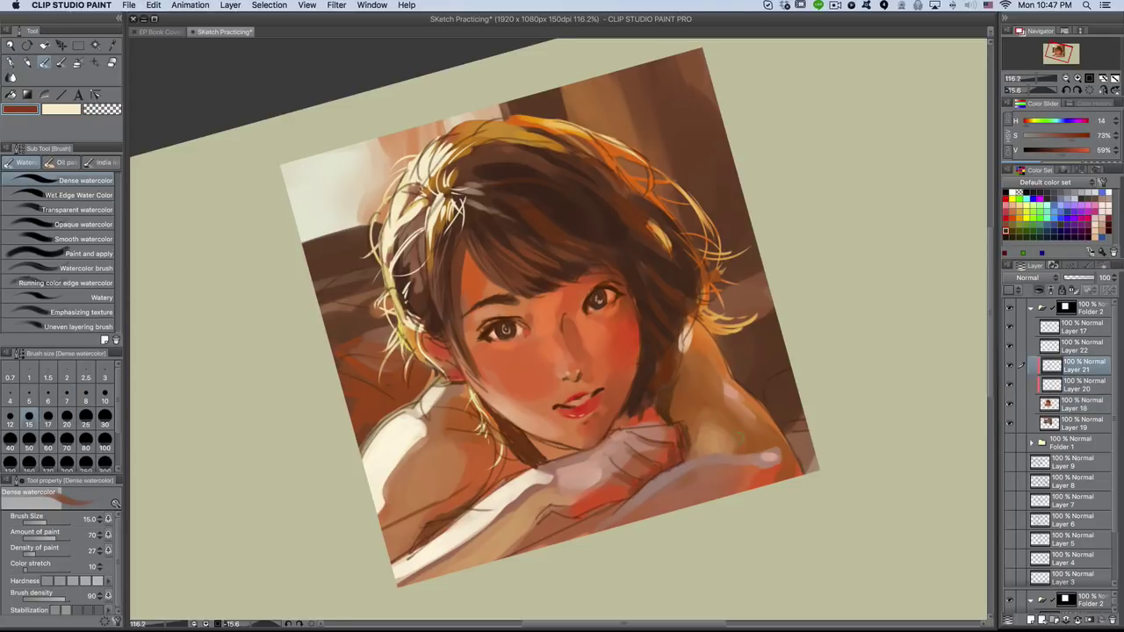
{"action": "left_click_drag", "start_coordinate": [643, 493], "coordinate": [795, 424]}
- Draw near-black brown strands along the right jaw and cheek on a new layer above Layer 21 with Dense watercolor at size 7
{"action": "key", "text": "p"}
{"action": "key", "text": "b"}
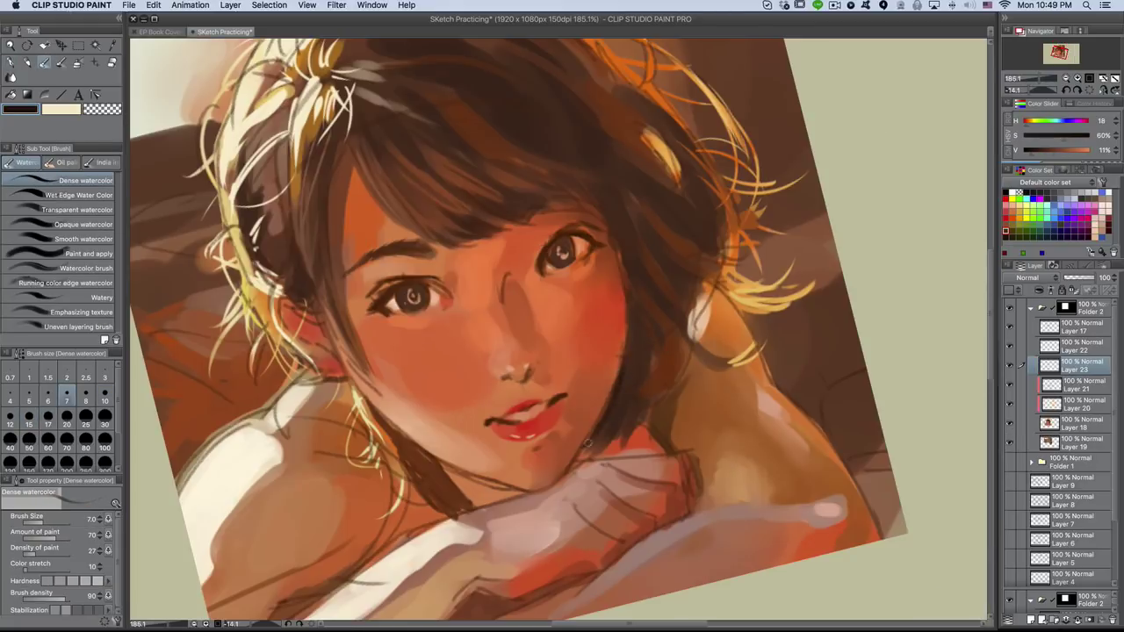
{"action": "left_click_drag", "start_coordinate": [586, 443], "coordinate": [631, 341]}
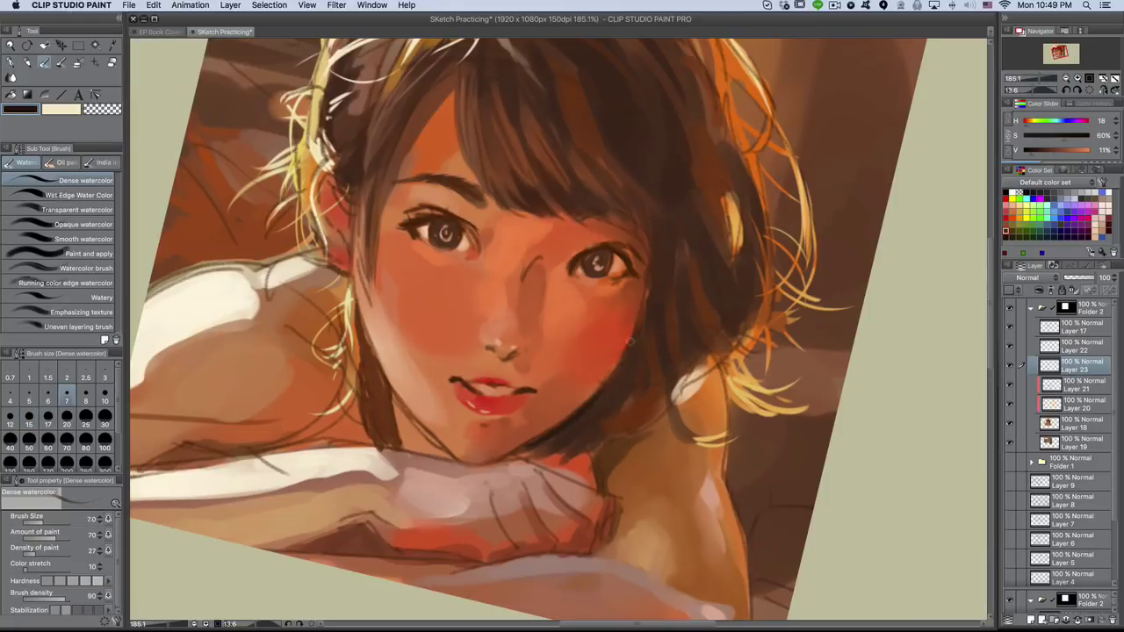
{"action": "scroll", "coordinate": [620, 381], "scroll_direction": "down", "scroll_amount": 5}
{"action": "scroll", "coordinate": [629, 380], "scroll_direction": "up", "scroll_amount": 4}
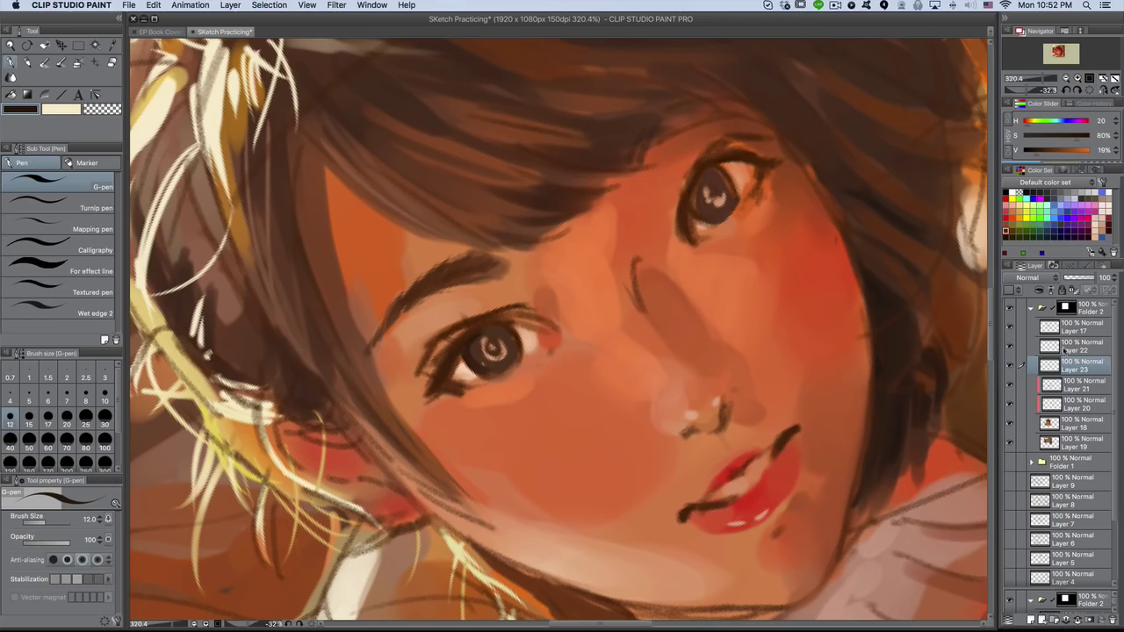
- Move Layer 23 above Layer 17 and darken the left eye's lash line and iris rim with the G-pen at size 7
{"action": "left_click_drag", "start_coordinate": [1064, 349], "coordinate": [1064, 325]}
{"action": "scroll", "coordinate": [614, 352], "scroll_direction": "down", "scroll_amount": 5}
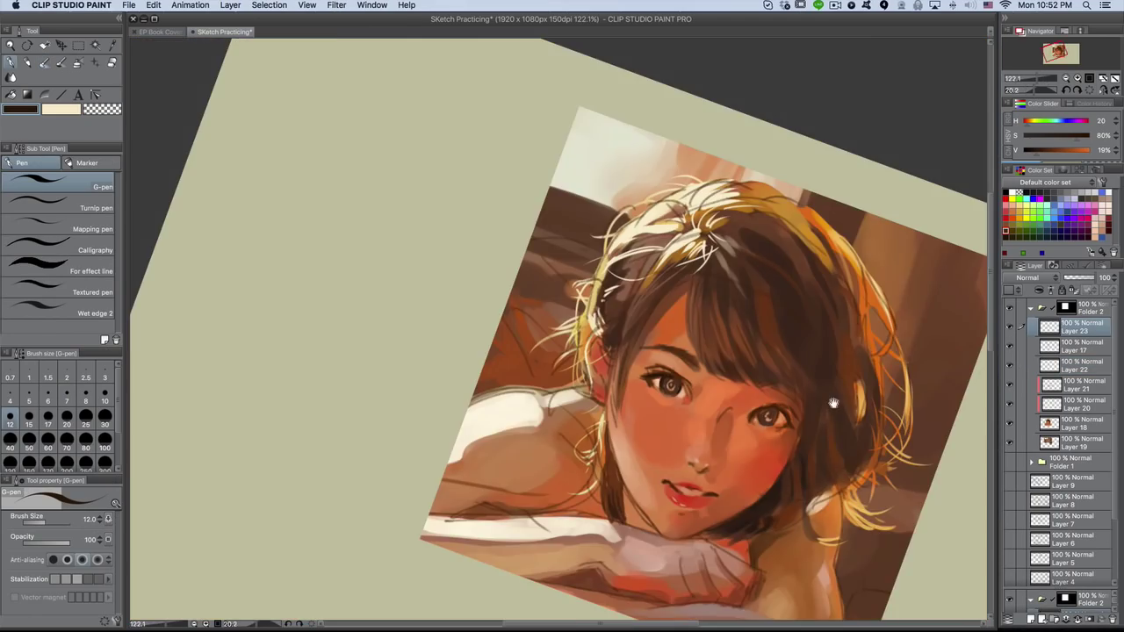
{"action": "scroll", "coordinate": [820, 402], "scroll_direction": "up", "scroll_amount": 8}
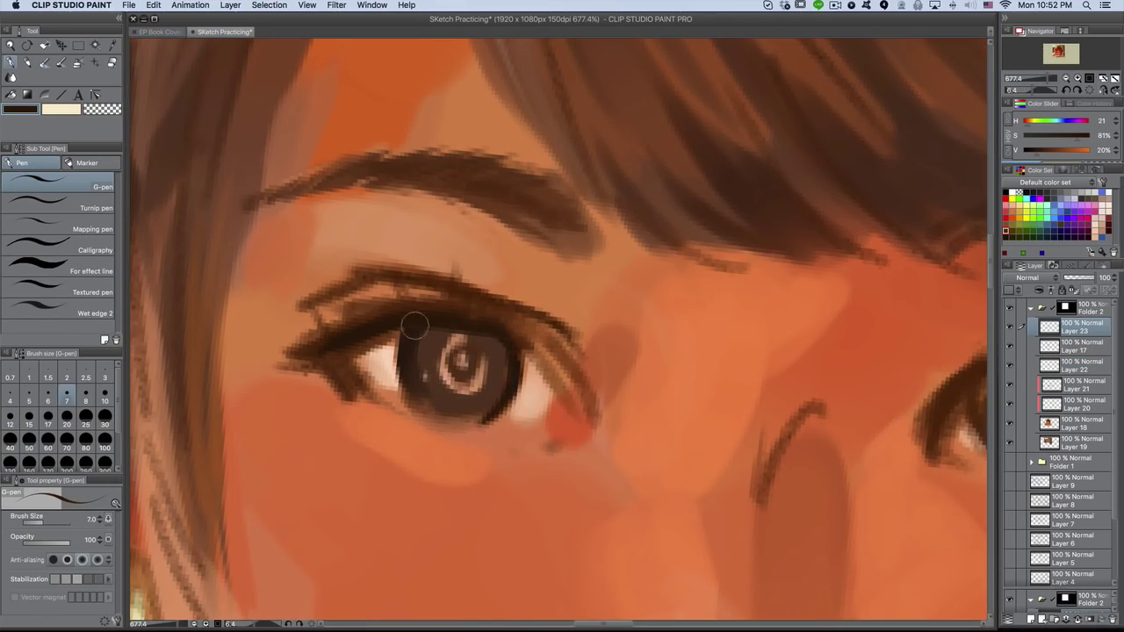
{"action": "scroll", "coordinate": [414, 326], "scroll_direction": "down", "scroll_amount": 5}
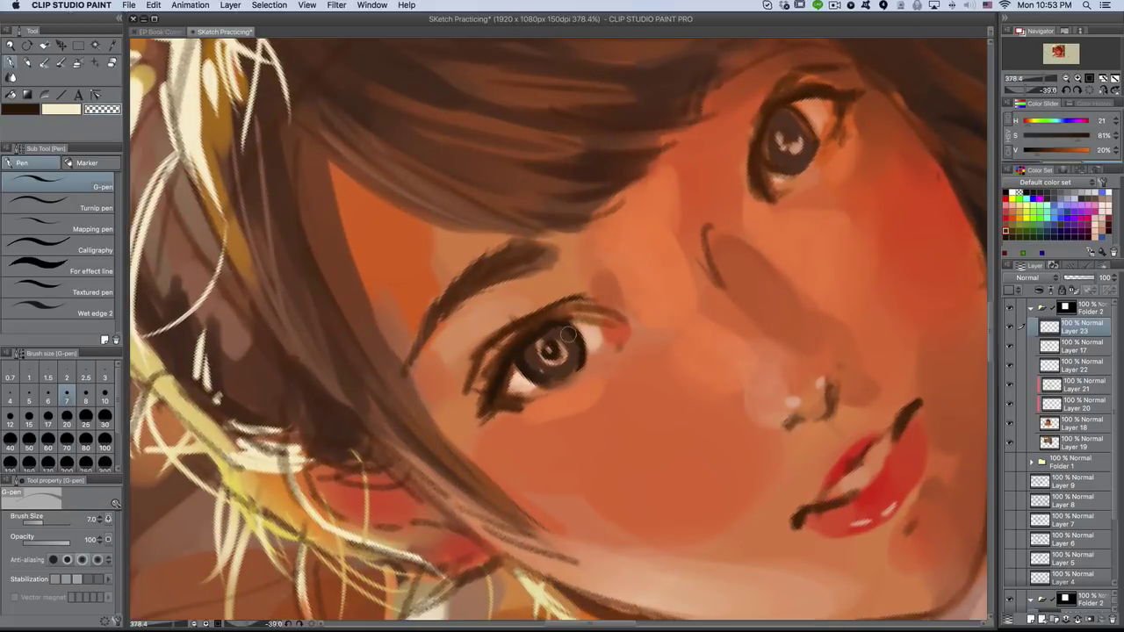
{"action": "scroll", "coordinate": [537, 324], "scroll_direction": "up", "scroll_amount": 3}
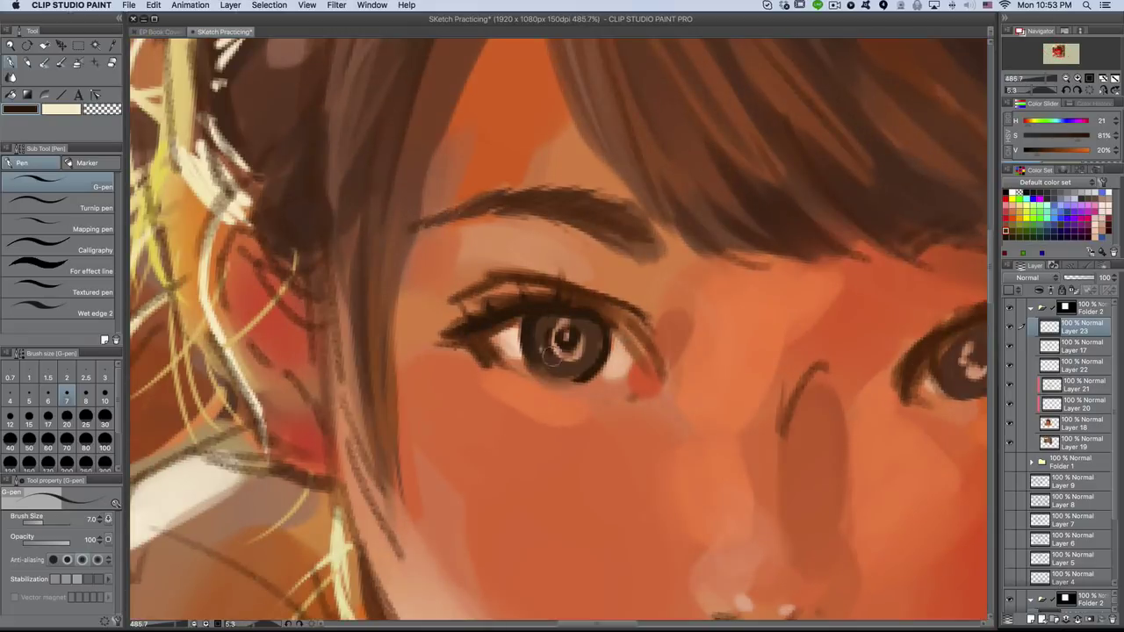
- Deepen the left eye's iris and pupil with dark brown, and darken the right eye's outer lashes with the Turnip pen at size 5
{"action": "scroll", "coordinate": [568, 331], "scroll_direction": "down", "scroll_amount": 5}
{"action": "scroll", "coordinate": [614, 290], "scroll_direction": "up", "scroll_amount": 5}
{"action": "scroll", "coordinate": [802, 155], "scroll_direction": "down", "scroll_amount": 8}
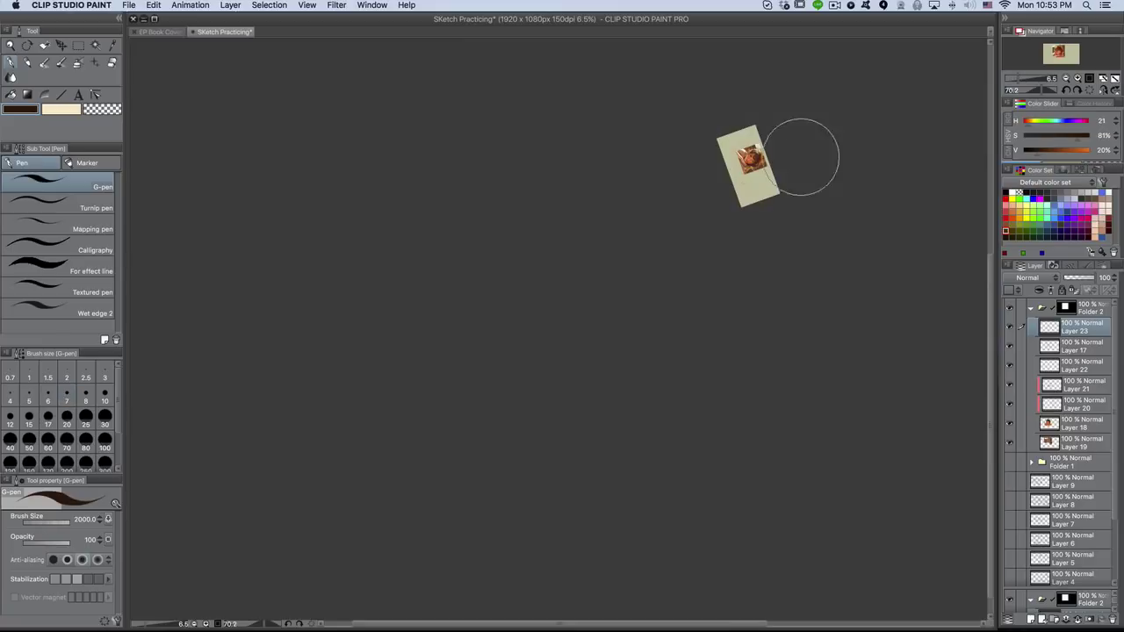
{"action": "scroll", "coordinate": [698, 250], "scroll_direction": "up", "scroll_amount": 8}
{"action": "scroll", "coordinate": [737, 276], "scroll_direction": "up", "scroll_amount": 3}
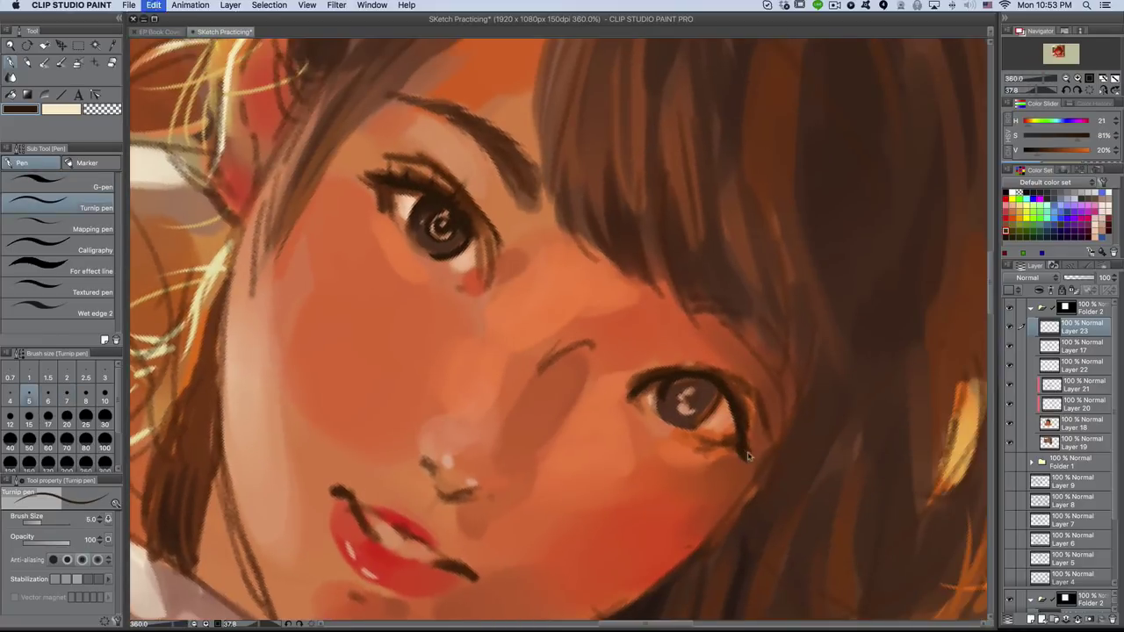
- Refine the right eye's lash line and outer corner with the dark brown G-pen at size 6 on Layer 23
{"action": "scroll", "coordinate": [738, 276], "scroll_direction": "down", "scroll_amount": 3}
{"action": "key", "text": "p"}
{"action": "scroll", "coordinate": [709, 227], "scroll_direction": "up", "scroll_amount": 3}
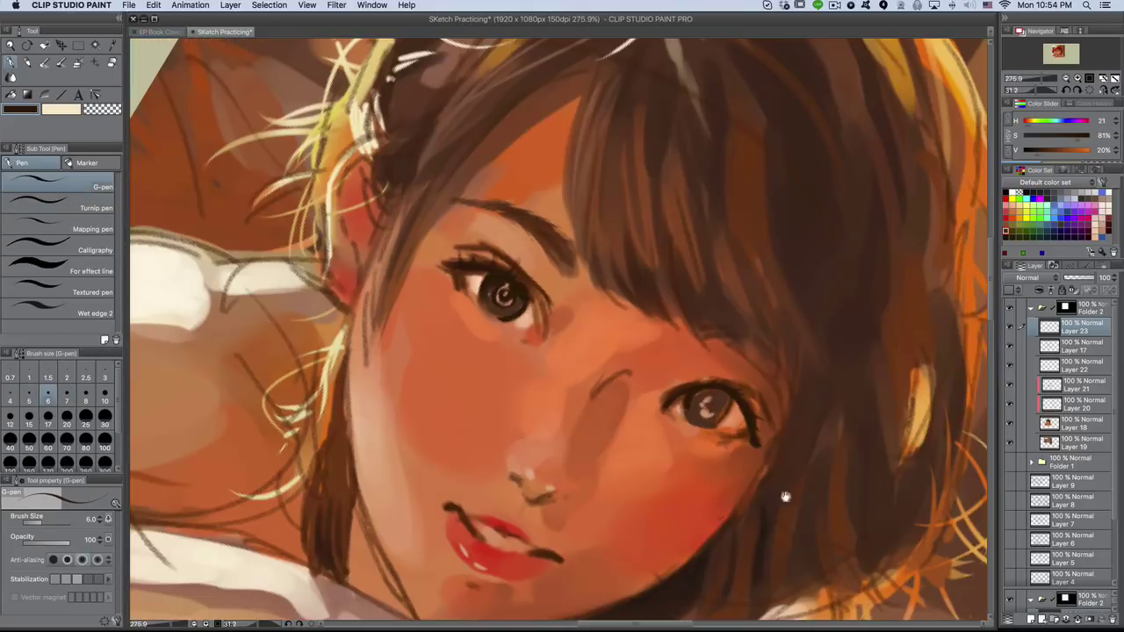
{"action": "scroll", "coordinate": [439, 237], "scroll_direction": "down", "scroll_amount": 3}
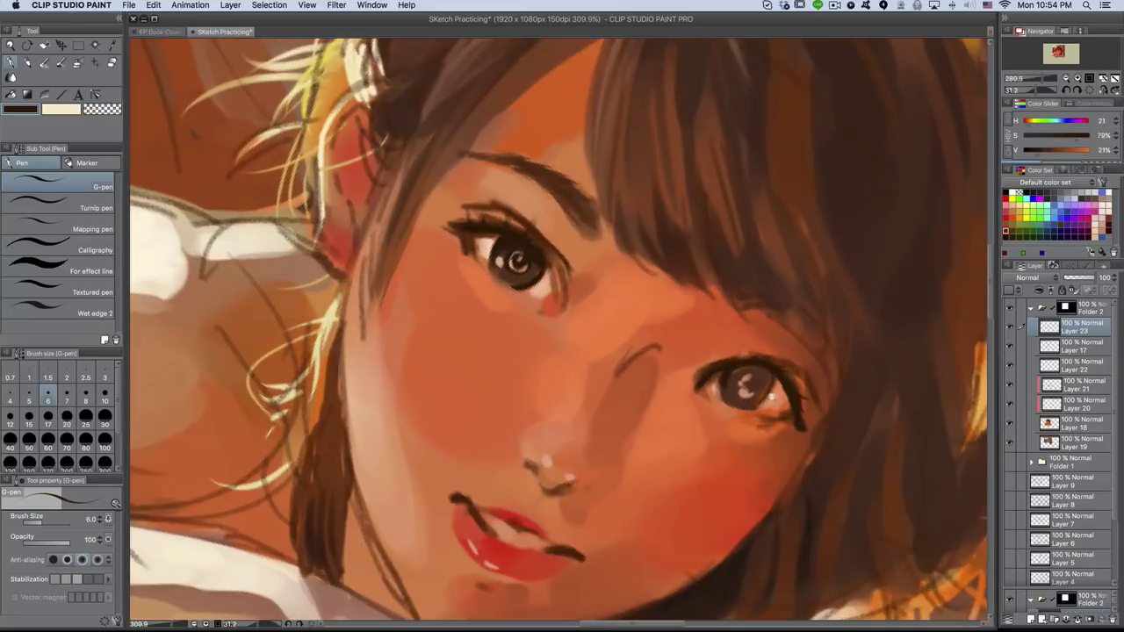
- Darken the right eye's pupil and iris rim with the G-pen at size 6, using dark brown sampled from the eyes
{"action": "scroll", "coordinate": [439, 237], "scroll_direction": "up", "scroll_amount": 4}
{"action": "left_click", "coordinate": [440, 237], "text": "alt"}
{"action": "left_click", "coordinate": [740, 391], "text": "alt"}
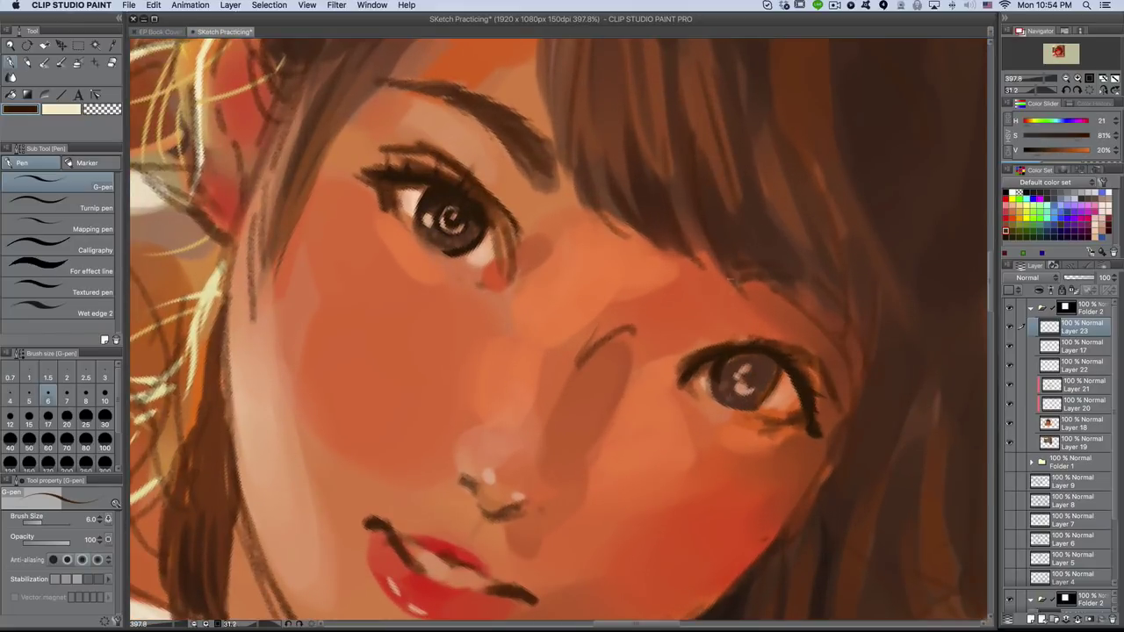
{"action": "left_click_drag", "start_coordinate": [747, 377], "coordinate": [749, 369]}
{"action": "scroll", "coordinate": [748, 369], "scroll_direction": "up", "scroll_amount": 2}
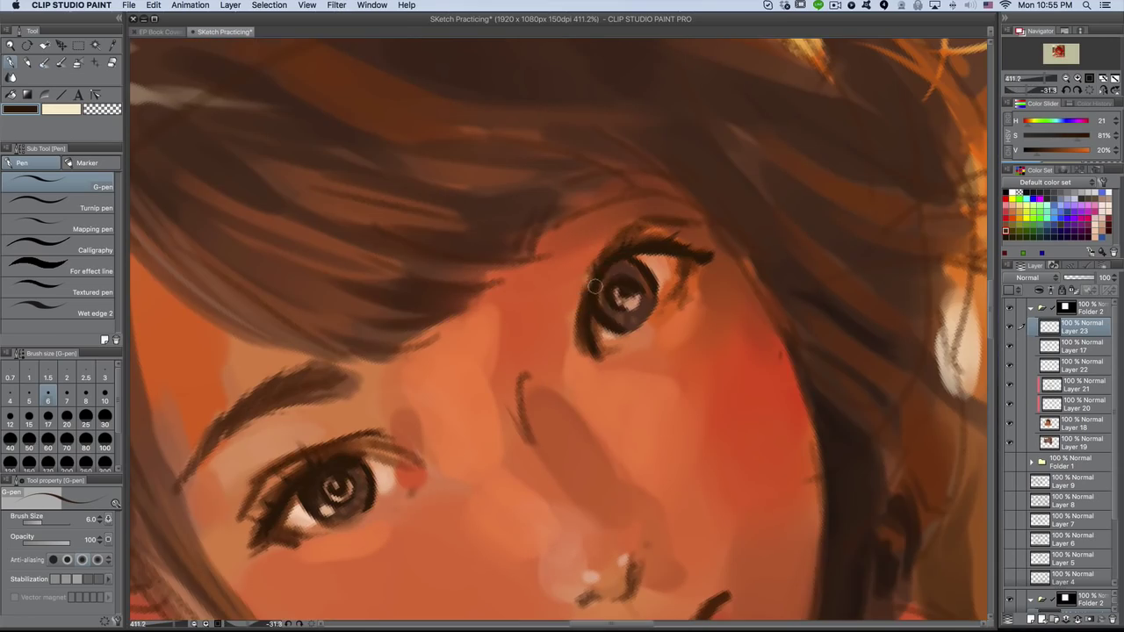
- Fill in the right iris and strengthen its upper lid with sampled dark brown, matching the left eye
{"action": "left_click", "coordinate": [615, 300], "text": "alt"}
{"action": "scroll", "coordinate": [613, 296], "scroll_direction": "down", "scroll_amount": 3}
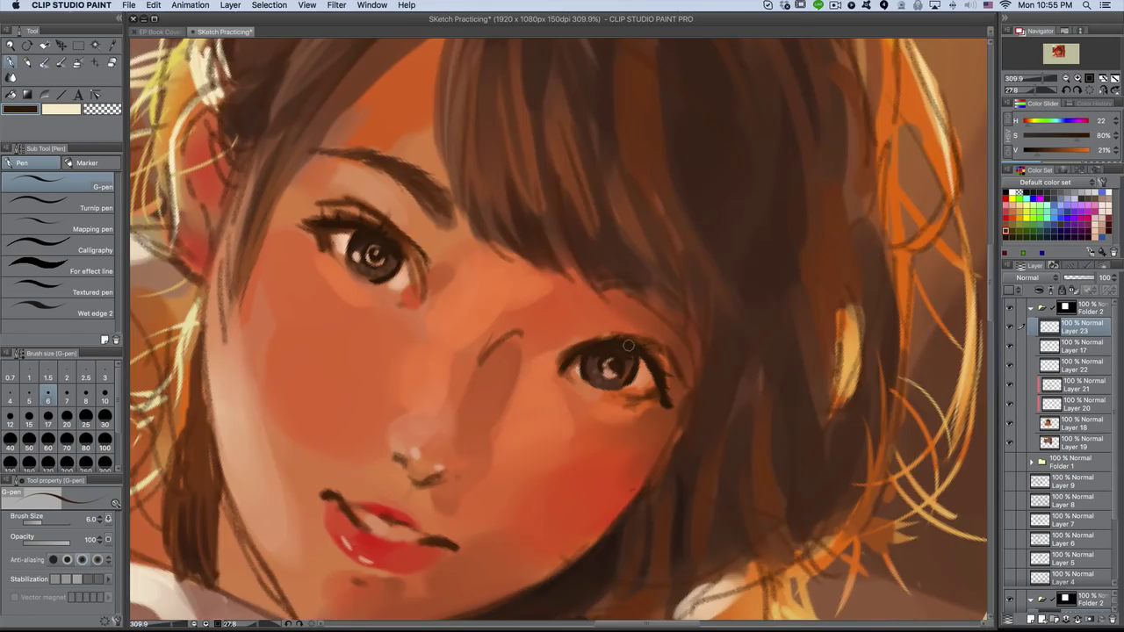
{"action": "scroll", "coordinate": [607, 315], "scroll_direction": "up", "scroll_amount": 3}
{"action": "left_click", "coordinate": [607, 315], "text": "alt"}
{"action": "scroll", "coordinate": [607, 315], "scroll_direction": "down", "scroll_amount": 3}
{"action": "scroll", "coordinate": [606, 315], "scroll_direction": "up", "scroll_amount": 3}
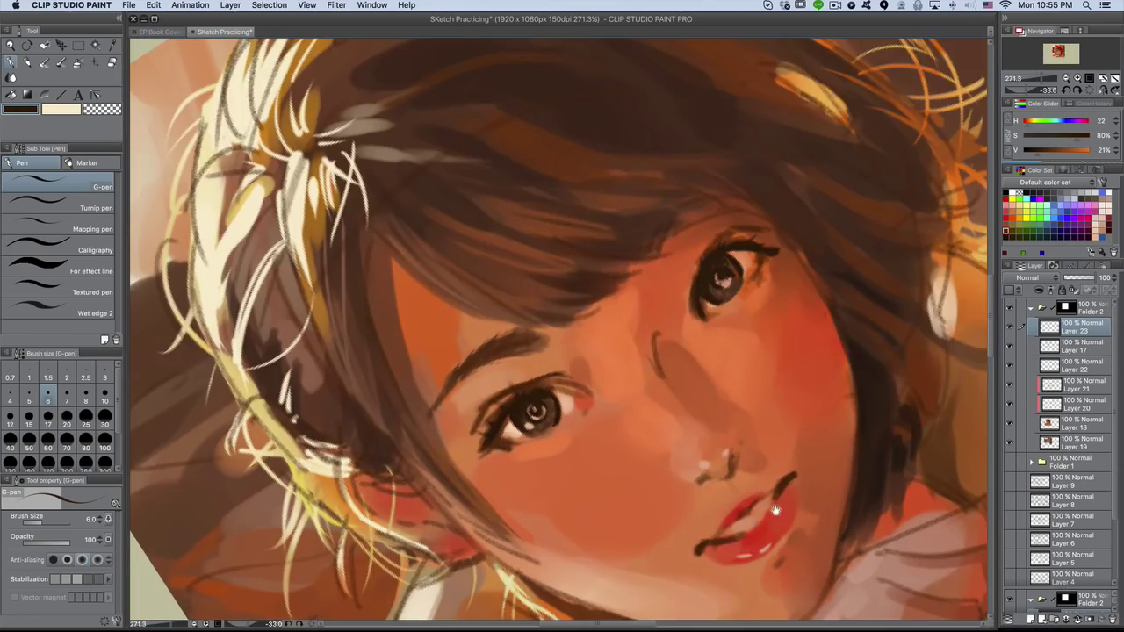
- Add golden-yellow strands over the crown on Layer 18 and along the right outer hair on Layer 20 with the G-pen at size 10
{"action": "key", "text": "b"}
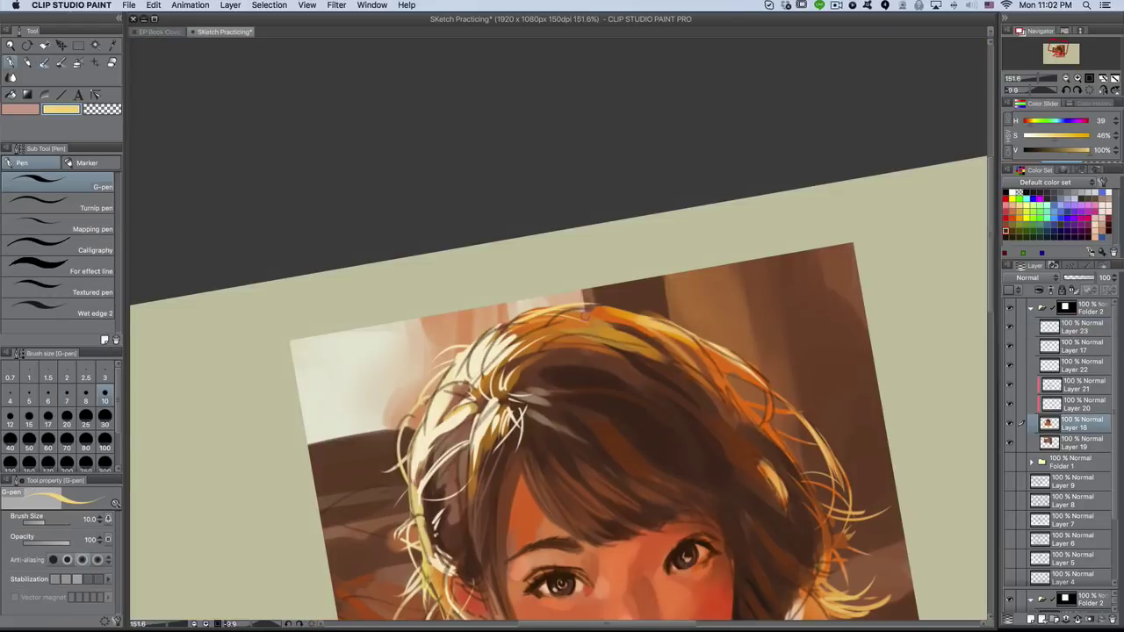
{"action": "scroll", "coordinate": [609, 346], "scroll_direction": "up", "scroll_amount": 3}
{"action": "scroll", "coordinate": [610, 351], "scroll_direction": "down", "scroll_amount": 3}
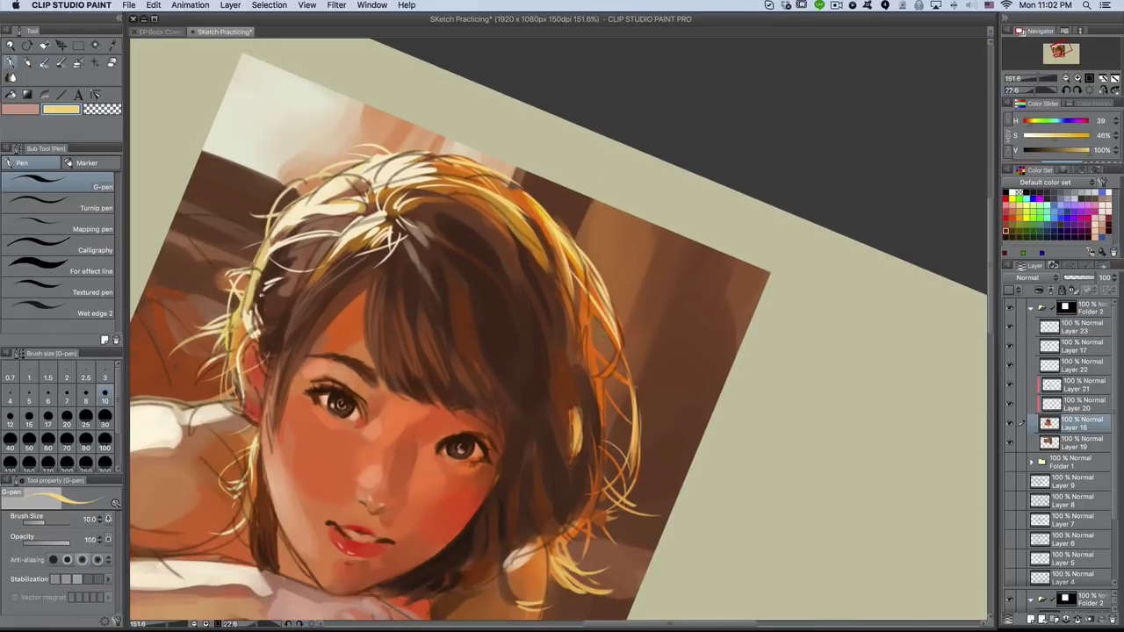
{"action": "key", "text": "alt+bracketright"}
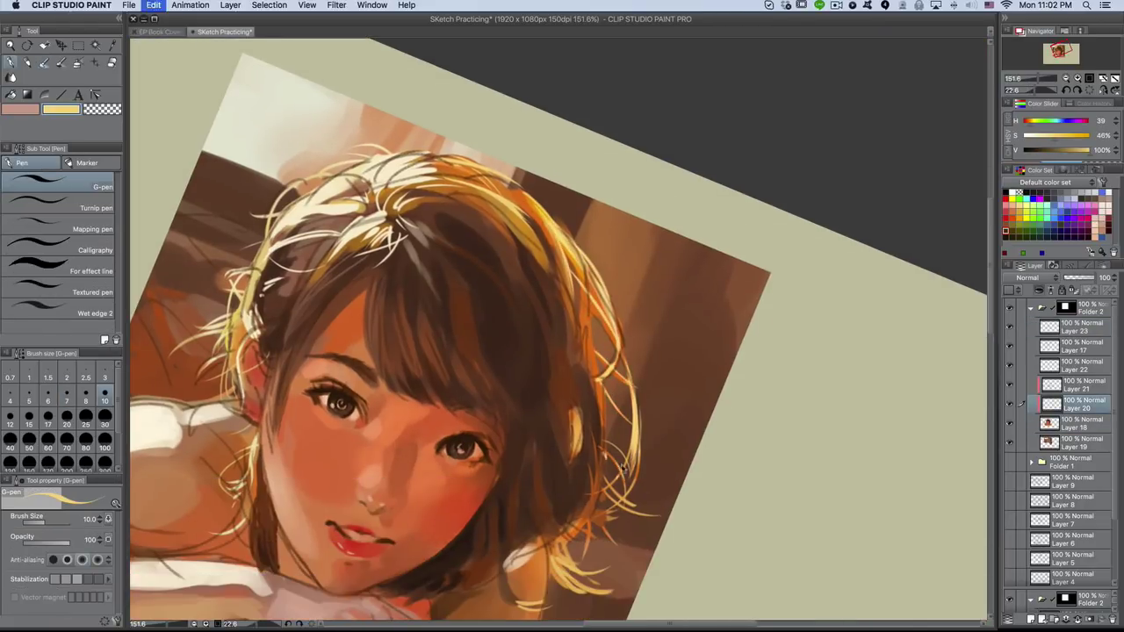
{"action": "left_click_drag", "start_coordinate": [597, 491], "coordinate": [702, 430]}
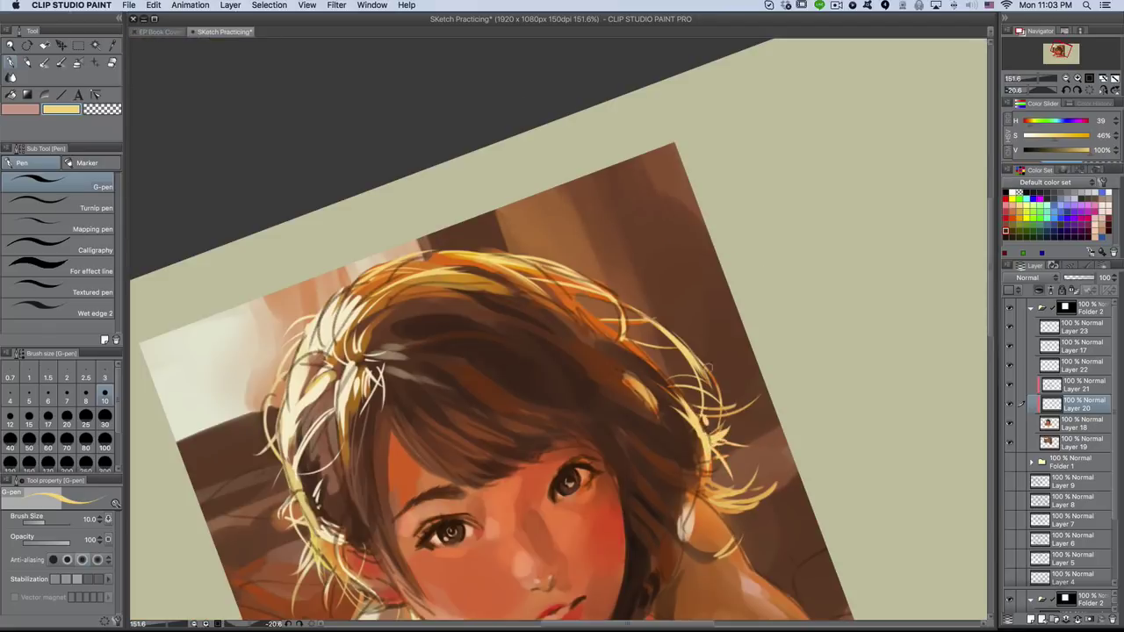
- Add pale cream strands to the left side of the hair and over the fringe on Layer 23 with the G-pen at size 10
{"action": "scroll", "coordinate": [709, 369], "scroll_direction": "down", "scroll_amount": 2}
{"action": "key", "text": "alt+bracketleft"}
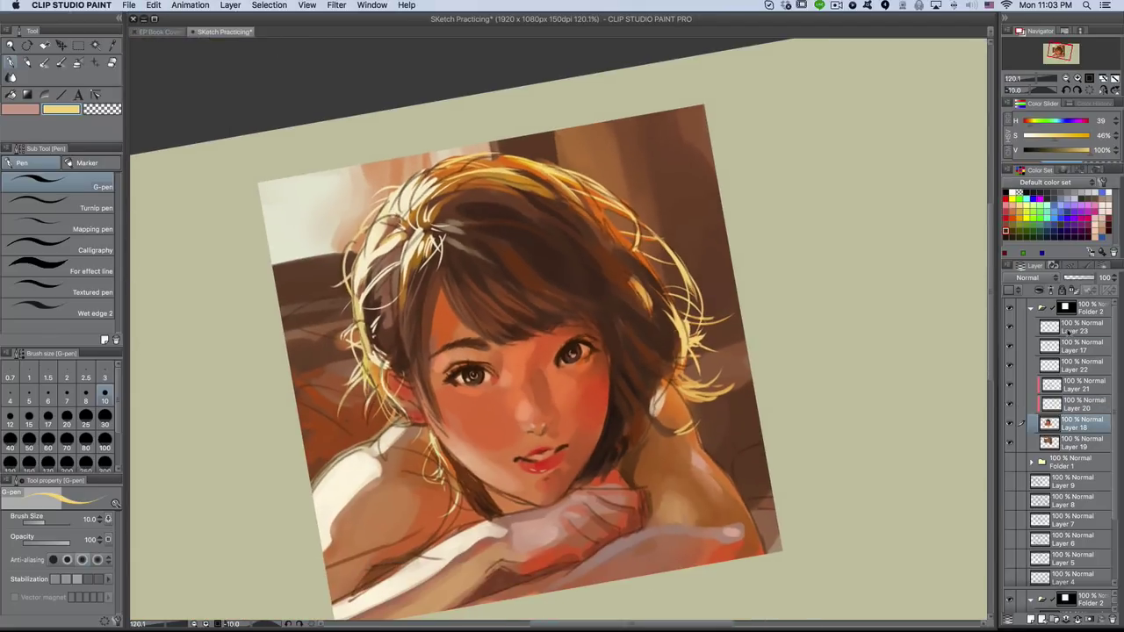
{"action": "left_click", "coordinate": [388, 369], "text": "alt"}
{"action": "scroll", "coordinate": [360, 376], "scroll_direction": "up", "scroll_amount": 2}
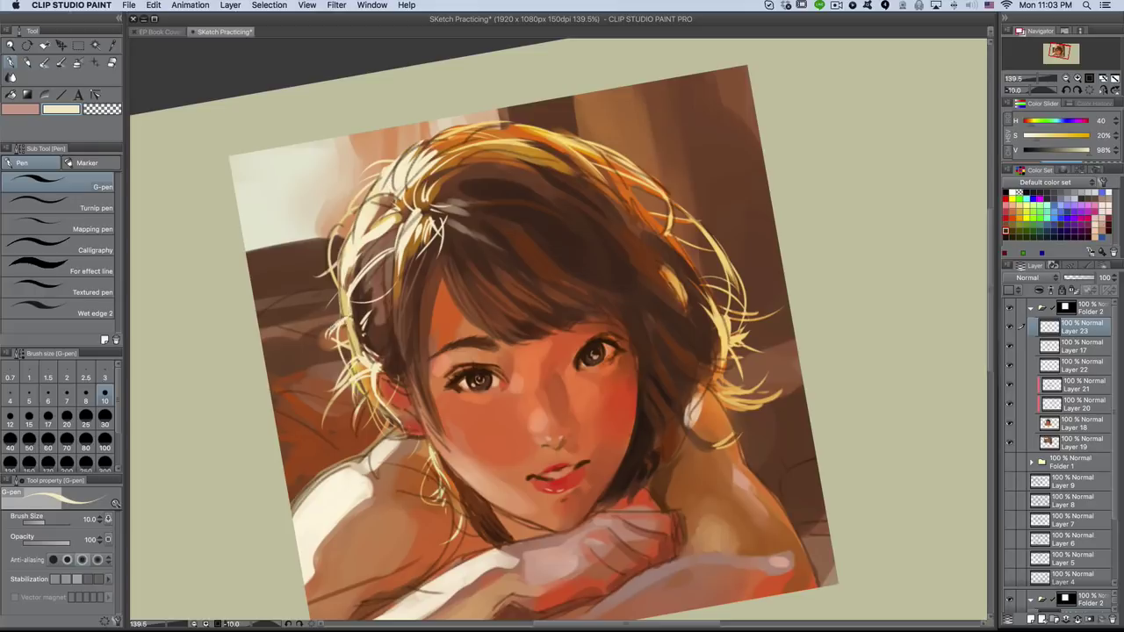
{"action": "left_click_drag", "start_coordinate": [364, 290], "coordinate": [346, 363]}
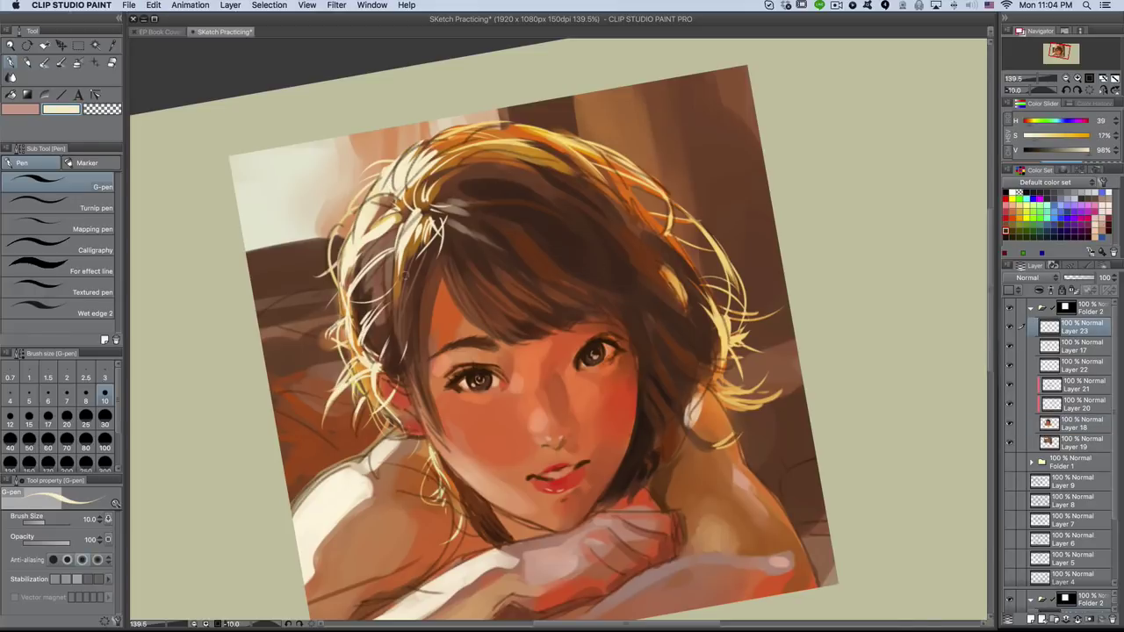
{"action": "scroll", "coordinate": [374, 251], "scroll_direction": "down", "scroll_amount": 2}
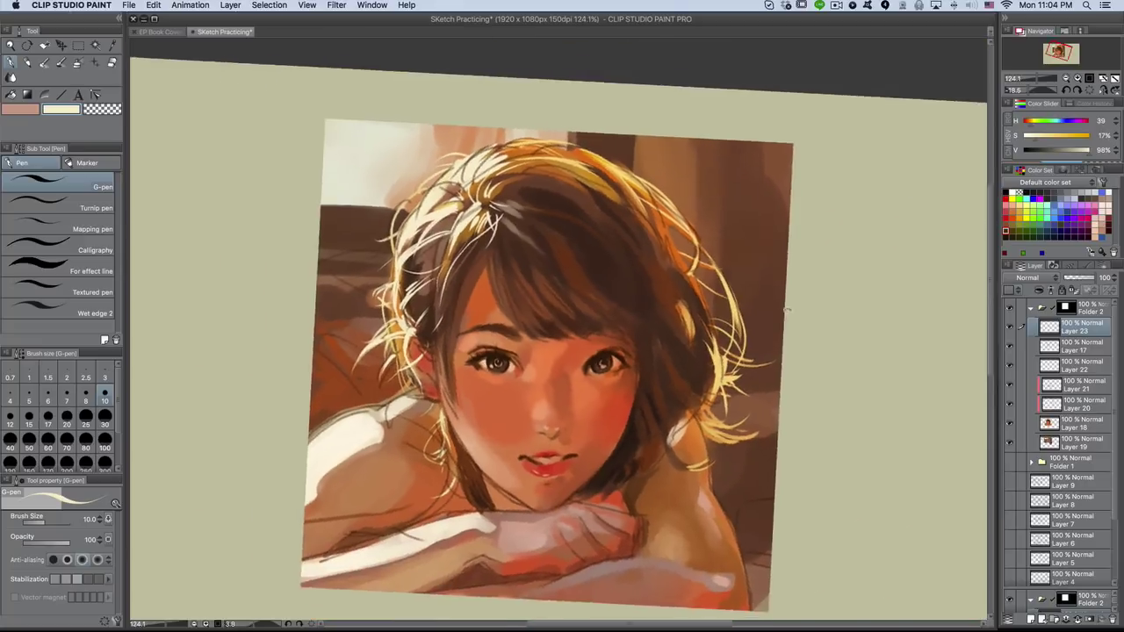
- Clean up the left shoulder's outer edge on Layer 18 with the Hard eraser at size 17
{"action": "key", "text": "e"}
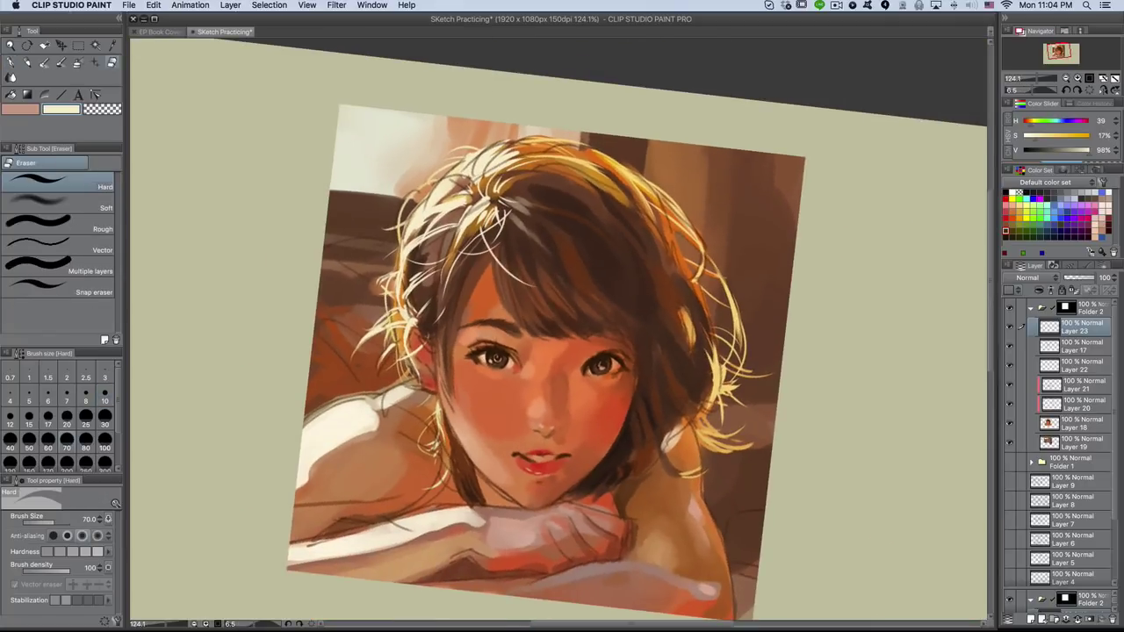
{"action": "key", "text": "alt+bracketleft"}
{"action": "key", "text": "b"}
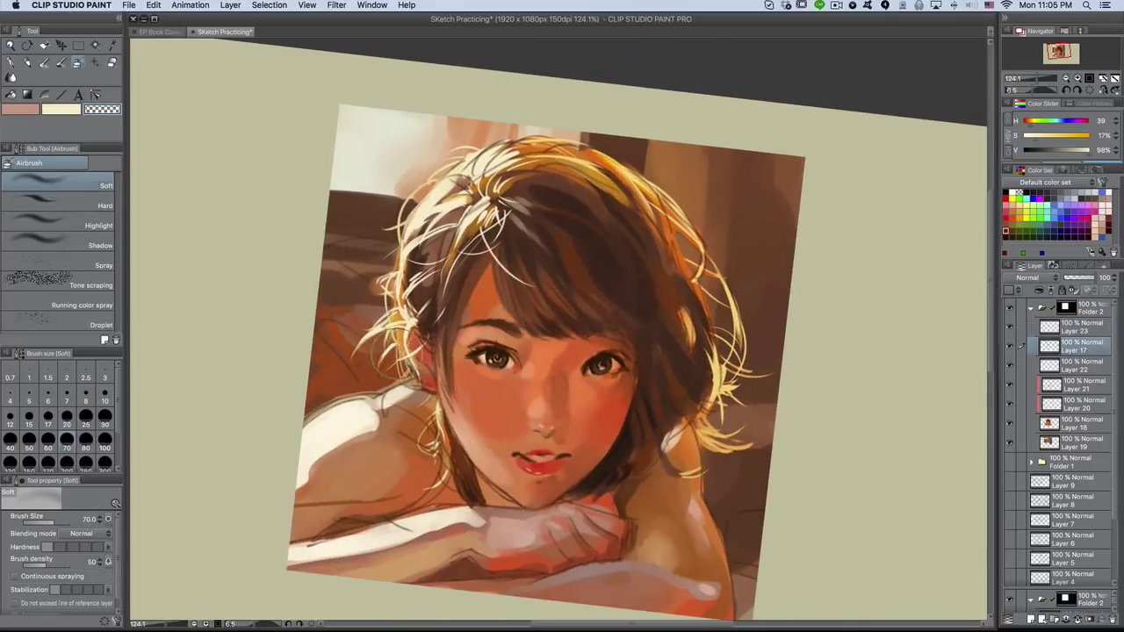
{"action": "key", "text": "e"}
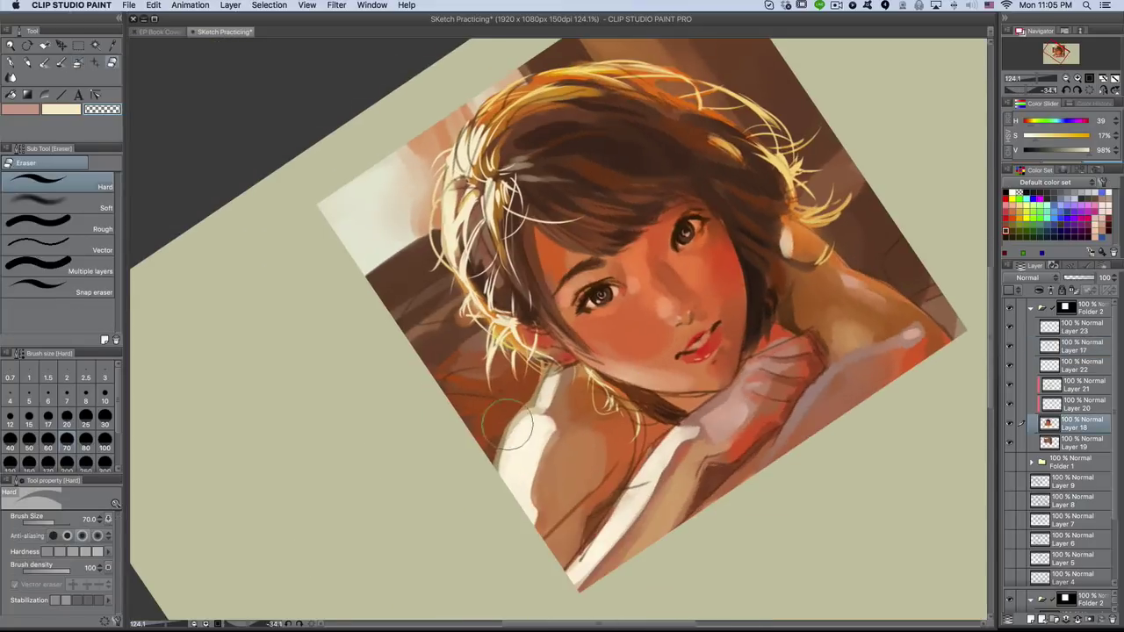
{"action": "scroll", "coordinate": [430, 481], "scroll_direction": "up", "scroll_amount": 3}
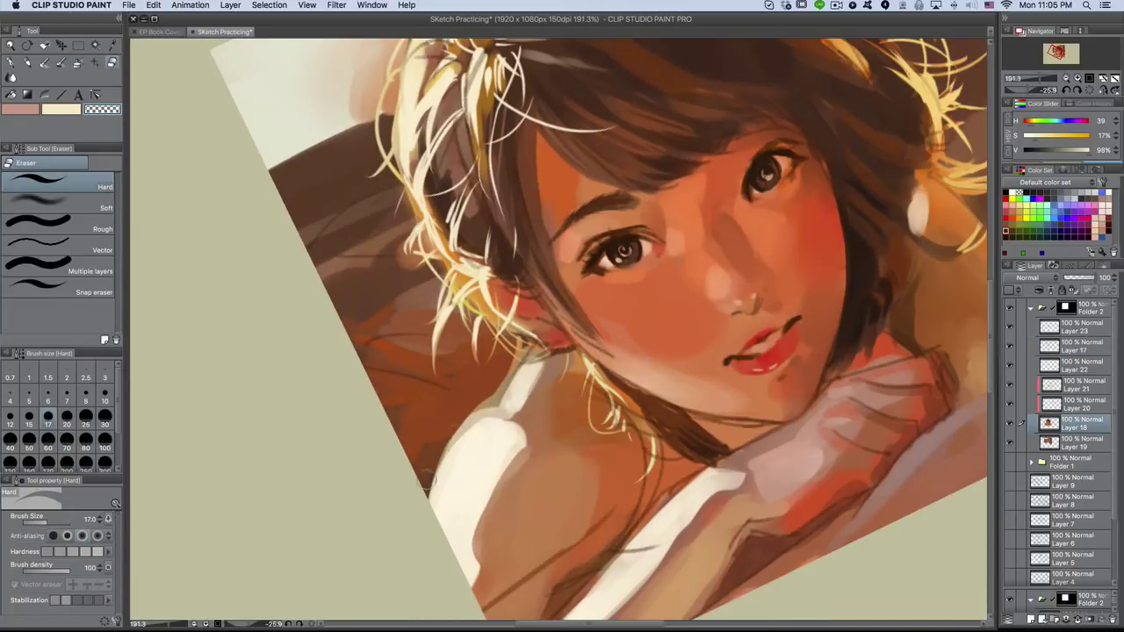
{"action": "scroll", "coordinate": [513, 365], "scroll_direction": "down", "scroll_amount": 3}
{"action": "scroll", "coordinate": [514, 364], "scroll_direction": "up", "scroll_amount": 3}
{"action": "scroll", "coordinate": [615, 395], "scroll_direction": "down", "scroll_amount": 3}
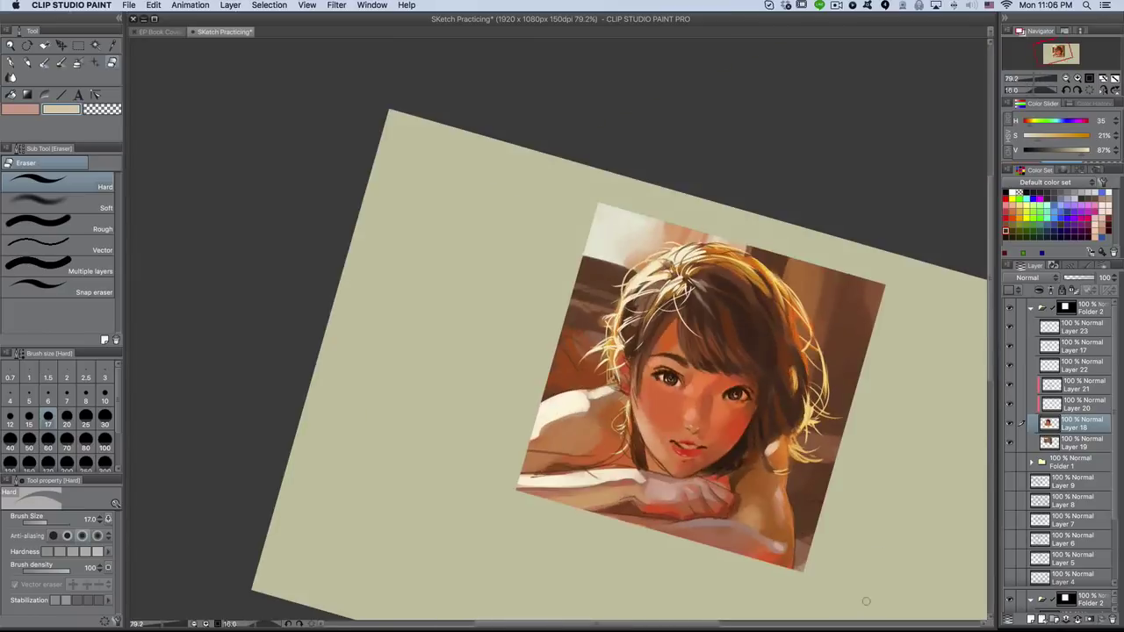
- Define the left eye's lashes and lid line on Layer 23 with the Colored pencil at size 5, using sampled dark browns
{"action": "scroll", "coordinate": [767, 437], "scroll_direction": "up", "scroll_amount": 2}
{"action": "scroll", "coordinate": [769, 436], "scroll_direction": "up", "scroll_amount": 5}
{"action": "key", "text": "p"}
{"action": "left_click", "coordinate": [495, 281], "text": "alt"}
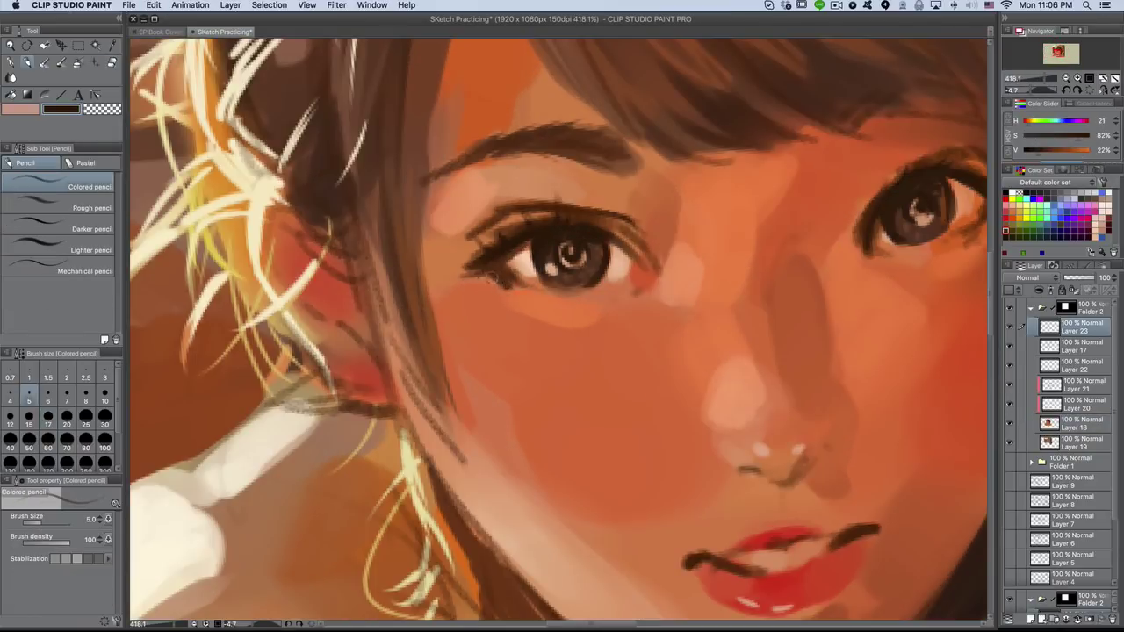
{"action": "scroll", "coordinate": [562, 290], "scroll_direction": "down", "scroll_amount": 2}
{"action": "left_click", "coordinate": [553, 290], "text": "alt"}
{"action": "scroll", "coordinate": [562, 289], "scroll_direction": "down", "scroll_amount": 3}
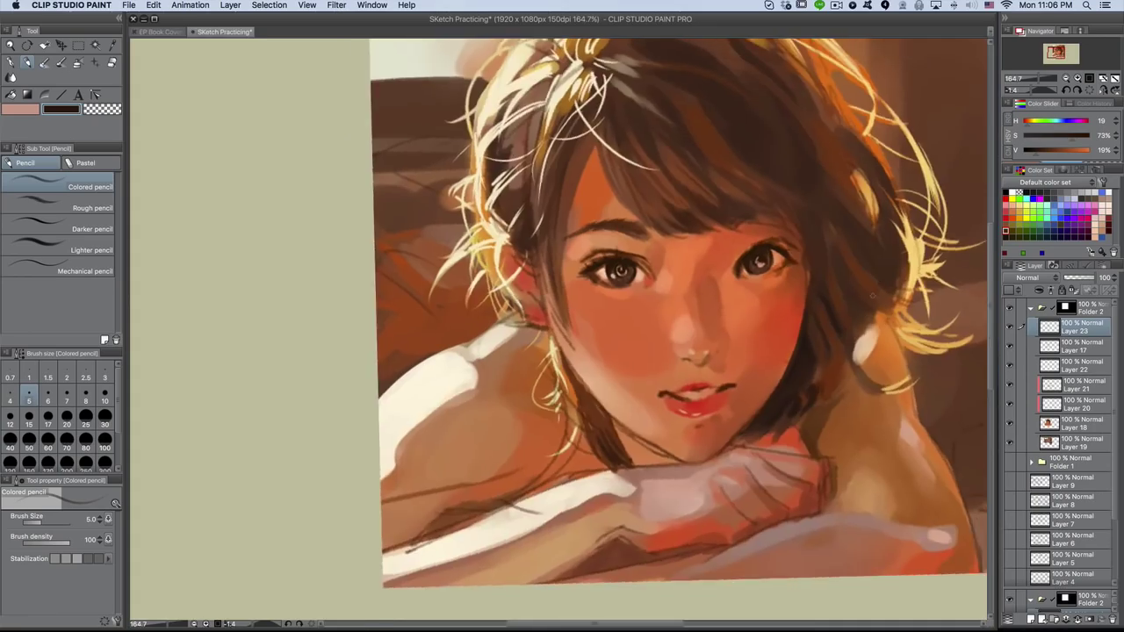
{"action": "scroll", "coordinate": [755, 259], "scroll_direction": "up", "scroll_amount": 4}
{"action": "scroll", "coordinate": [795, 264], "scroll_direction": "down", "scroll_amount": 3}
- Touch up the skin and lower lids around both eyes with the G-pen at size 10, using sampled light and saturated oranges
{"action": "key", "text": "p"}
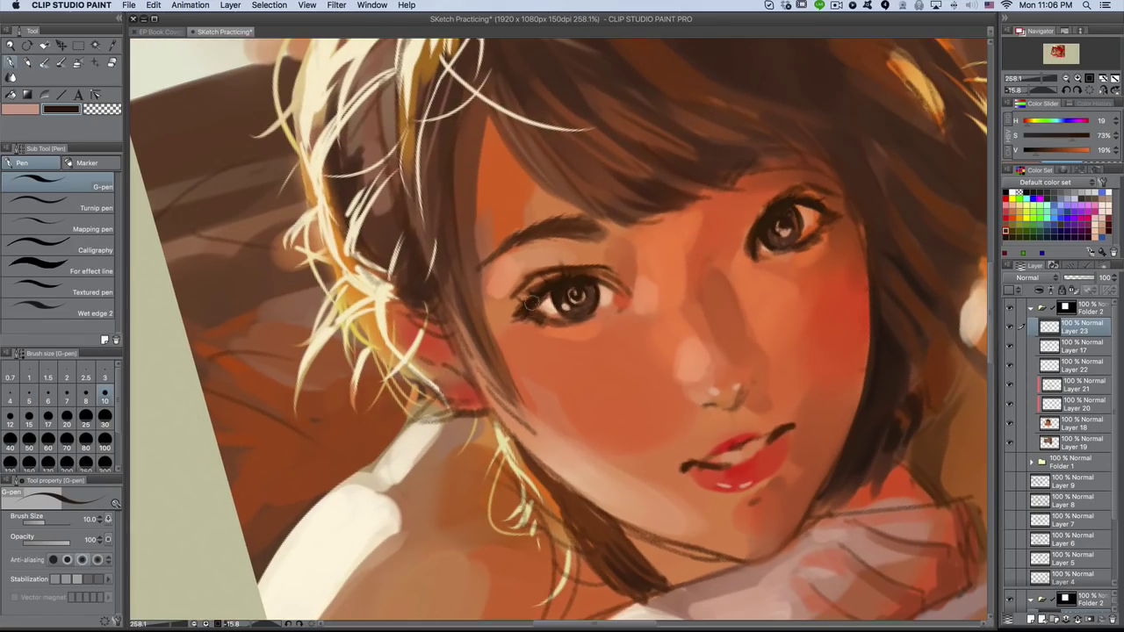
{"action": "left_click", "coordinate": [541, 303], "text": "alt"}
{"action": "scroll", "coordinate": [542, 303], "scroll_direction": "up", "scroll_amount": 3}
{"action": "scroll", "coordinate": [541, 303], "scroll_direction": "down", "scroll_amount": 4}
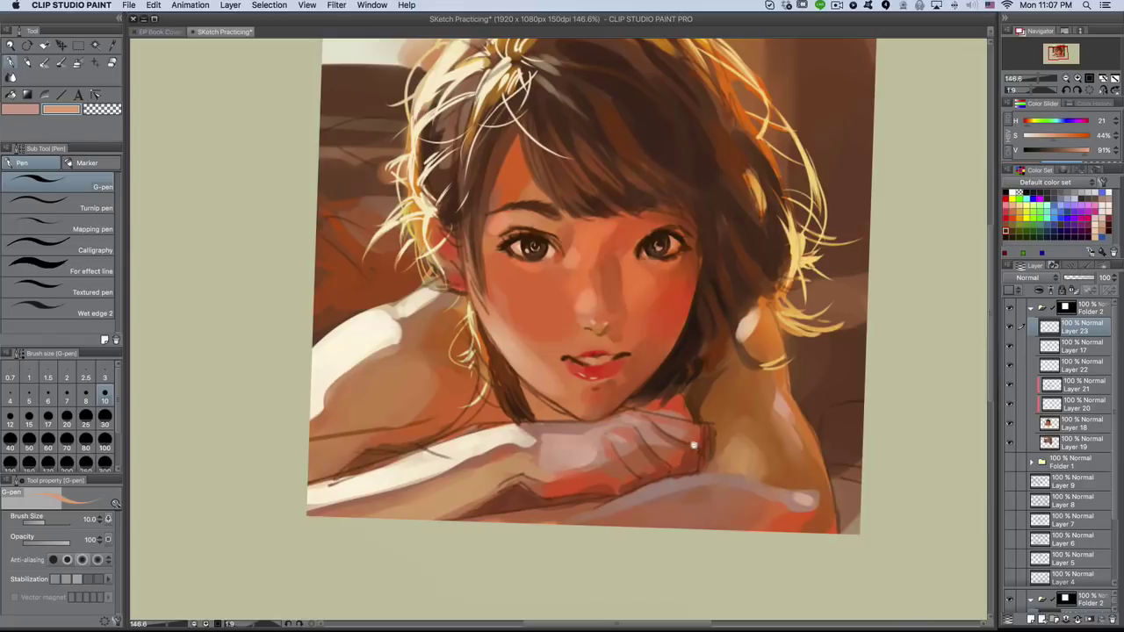
{"action": "scroll", "coordinate": [580, 264], "scroll_direction": "up", "scroll_amount": 4}
{"action": "scroll", "coordinate": [732, 359], "scroll_direction": "down", "scroll_amount": 3}
{"action": "left_click", "coordinate": [732, 359], "text": "alt"}
{"action": "scroll", "coordinate": [732, 359], "scroll_direction": "up", "scroll_amount": 3}
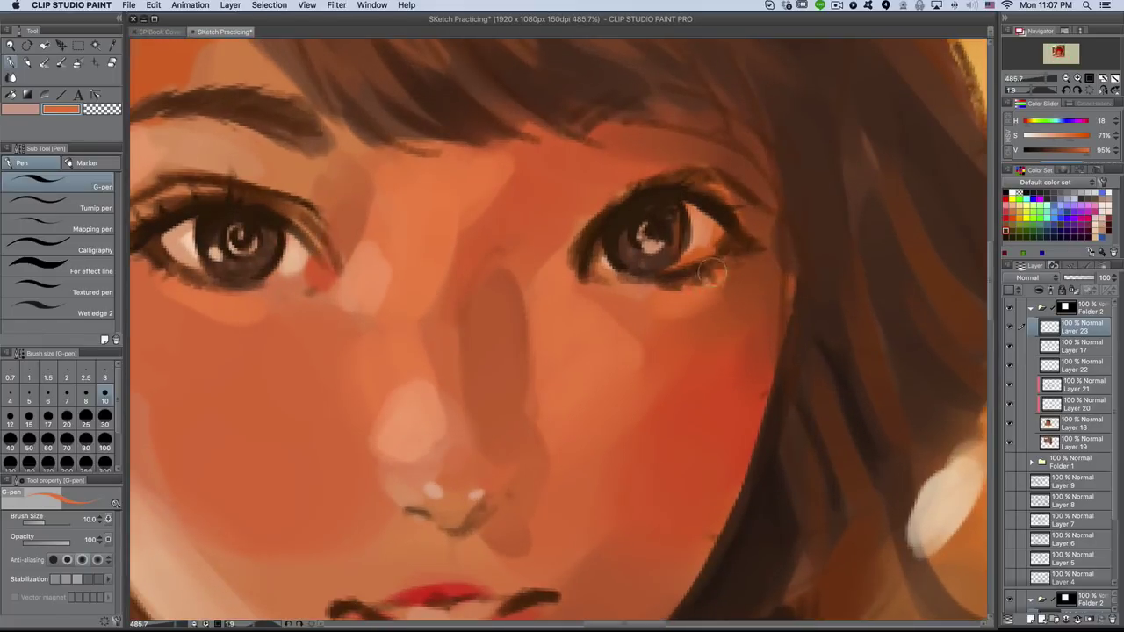
- Blend sampled orange skin tones into the right cheek, nose side and chin with the Dense watercolor brush at size 15
{"action": "scroll", "coordinate": [761, 387], "scroll_direction": "down", "scroll_amount": 3}
{"action": "scroll", "coordinate": [761, 387], "scroll_direction": "down", "scroll_amount": 2}
{"action": "key", "text": "b"}
{"action": "scroll", "coordinate": [762, 388], "scroll_direction": "up", "scroll_amount": 2}
{"action": "left_click", "coordinate": [761, 388], "text": "alt"}
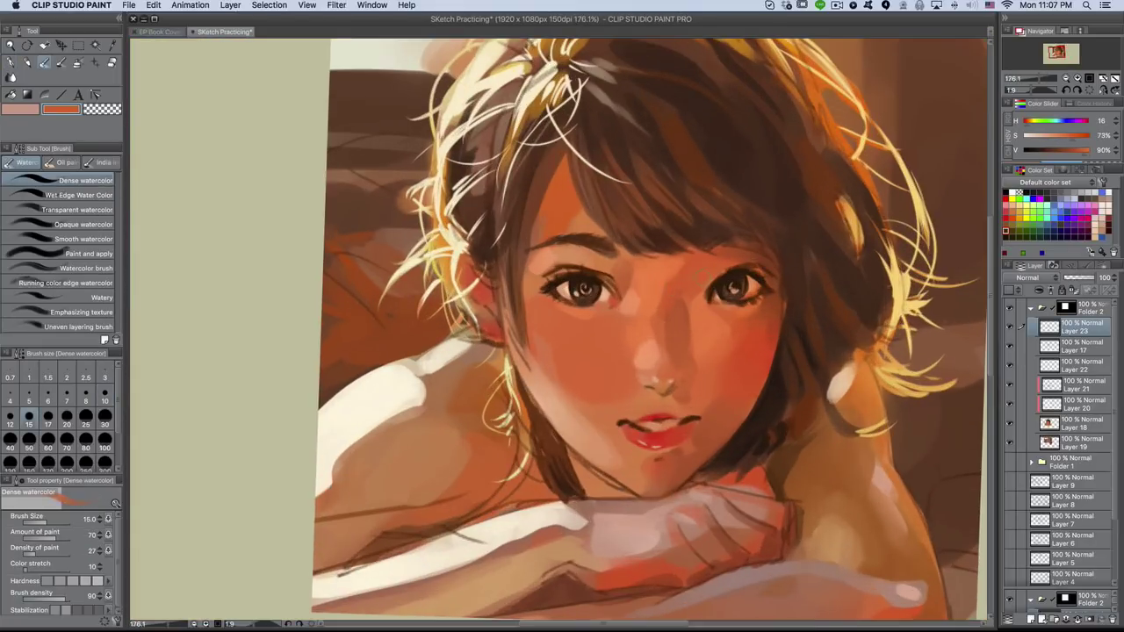
{"action": "left_click", "coordinate": [681, 313], "text": "alt"}
{"action": "left_click", "coordinate": [702, 298], "text": "alt"}
{"action": "scroll", "coordinate": [702, 298], "scroll_direction": "down", "scroll_amount": 3}
{"action": "scroll", "coordinate": [685, 368], "scroll_direction": "up", "scroll_amount": 3}
{"action": "left_click", "coordinate": [676, 452], "text": "alt"}
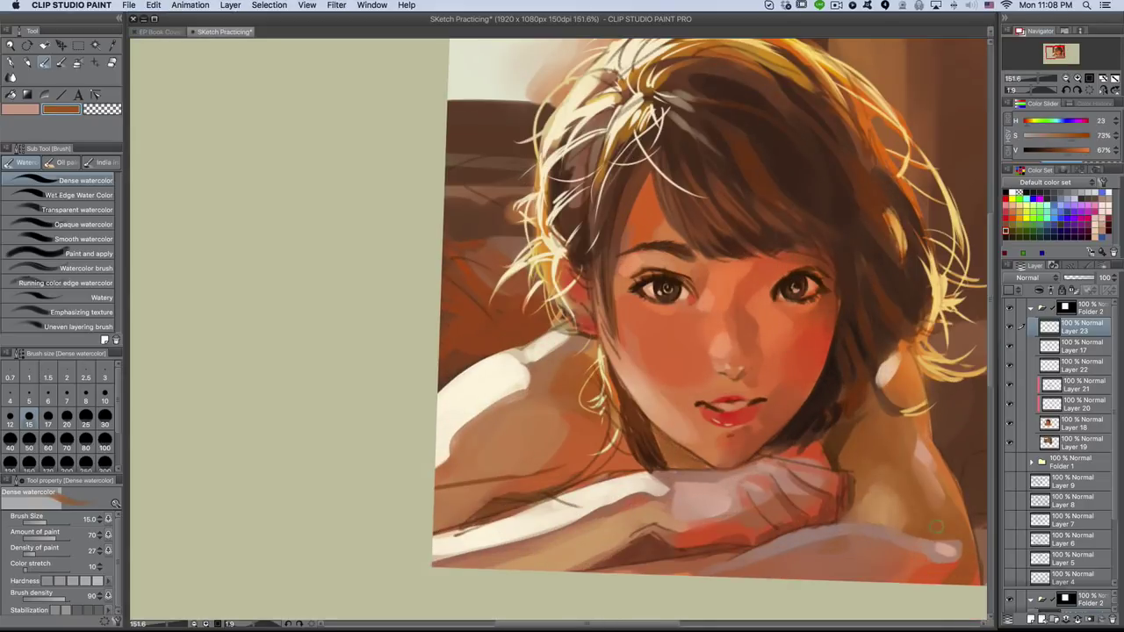
- Paint dark brown strands in the hair beside the right cheek and jaw with the G-pen at size 10
{"action": "left_click", "coordinate": [861, 425], "text": "alt"}
{"action": "key", "text": "p"}
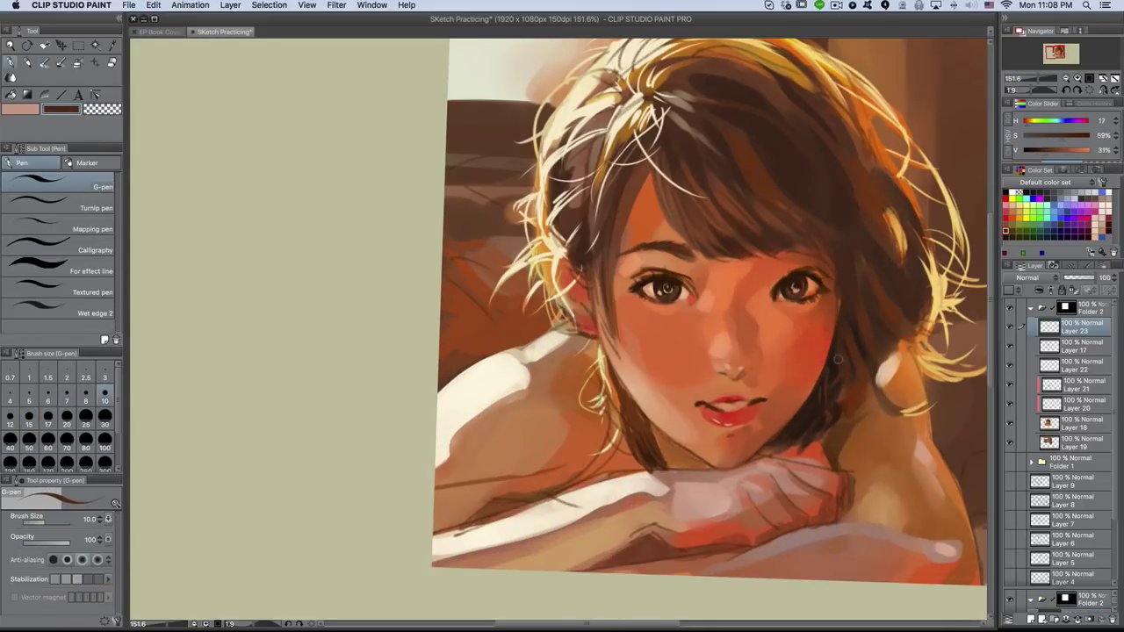
{"action": "left_click", "coordinate": [835, 411], "text": "alt"}
{"action": "left_click", "coordinate": [606, 422], "text": "alt"}
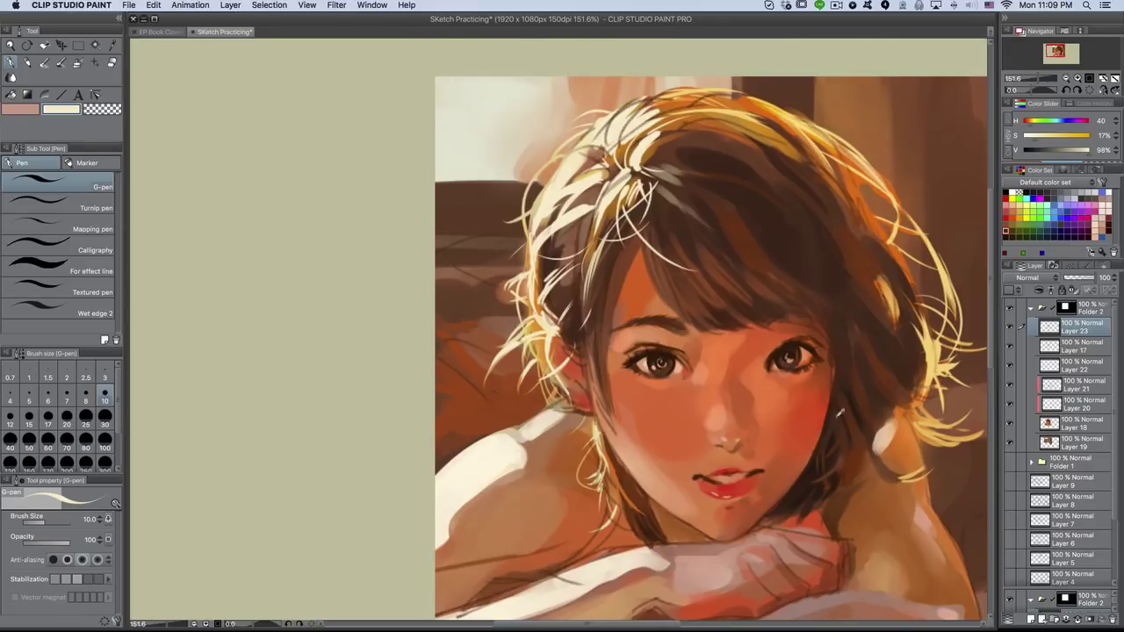
{"action": "left_click", "coordinate": [835, 355], "text": "alt"}
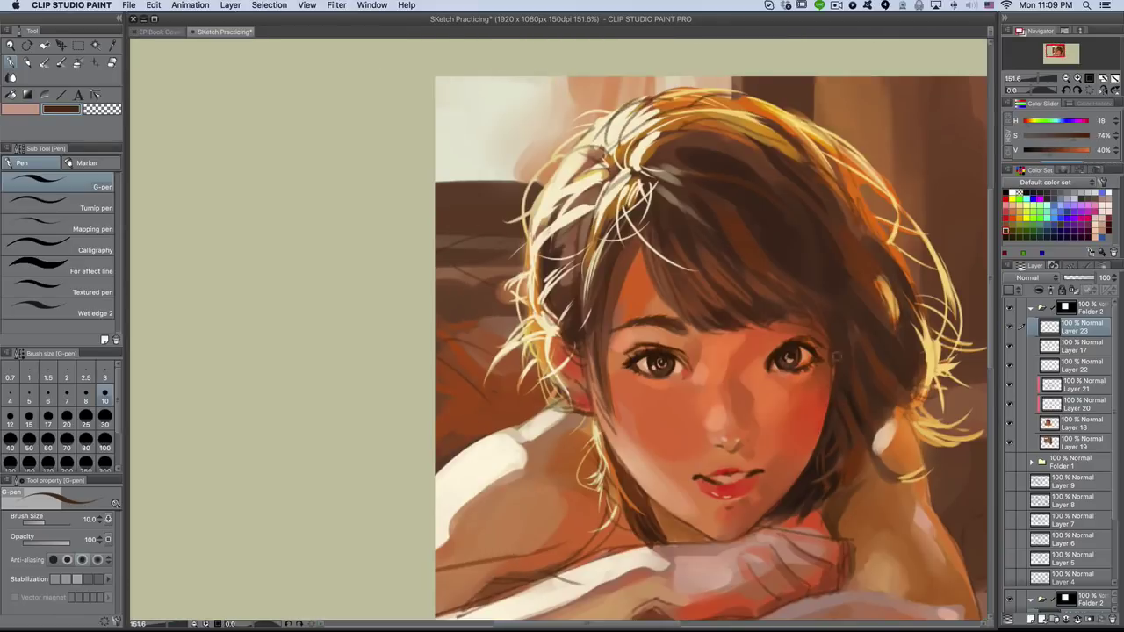
- Add reddish-brown strands through the fringe and upper hair on Layer 23 with the G-pen, using sampled hair colors
{"action": "left_click", "coordinate": [722, 237], "text": "alt"}
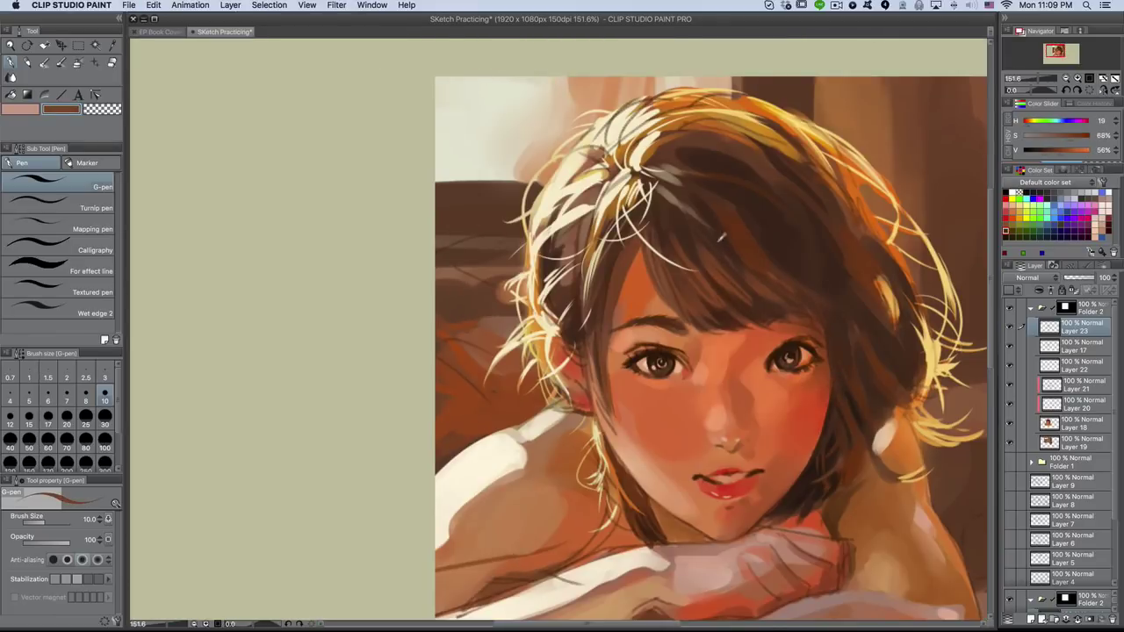
{"action": "left_click", "coordinate": [734, 230], "text": "alt"}
{"action": "left_click_drag", "start_coordinate": [734, 230], "coordinate": [457, 629]}
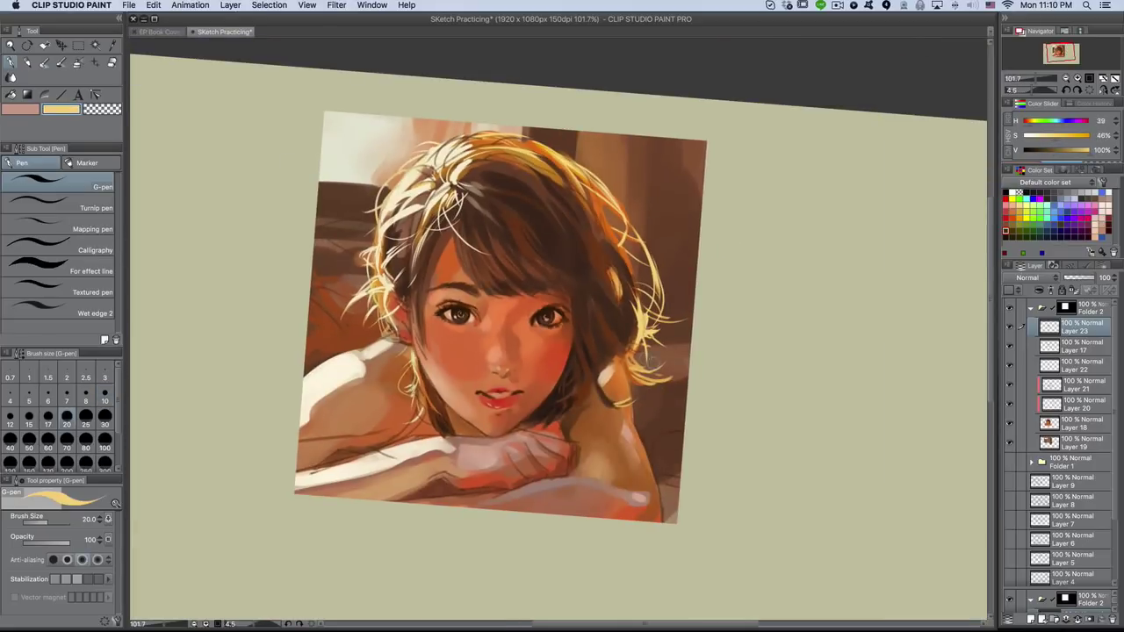
{"action": "key", "text": "bracketleft"}
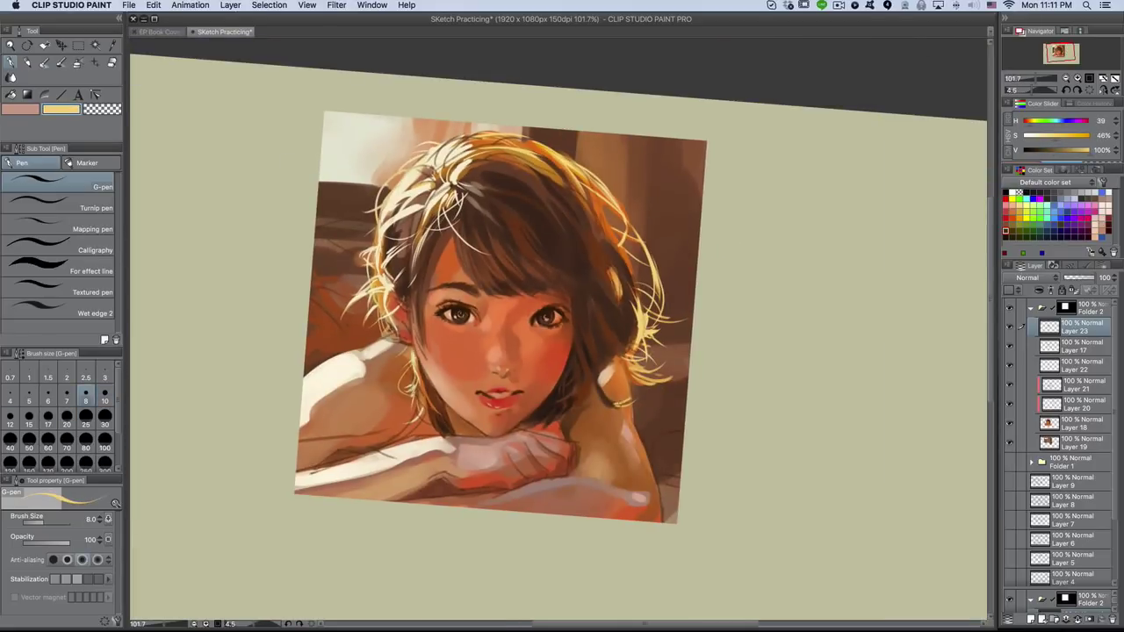
{"action": "left_click", "coordinate": [516, 200], "text": "alt"}
- Paint warm orange light onto the left shoulder on Layer 22 and blend it with the Dense watercolor brush at size 40
{"action": "key", "text": "b"}
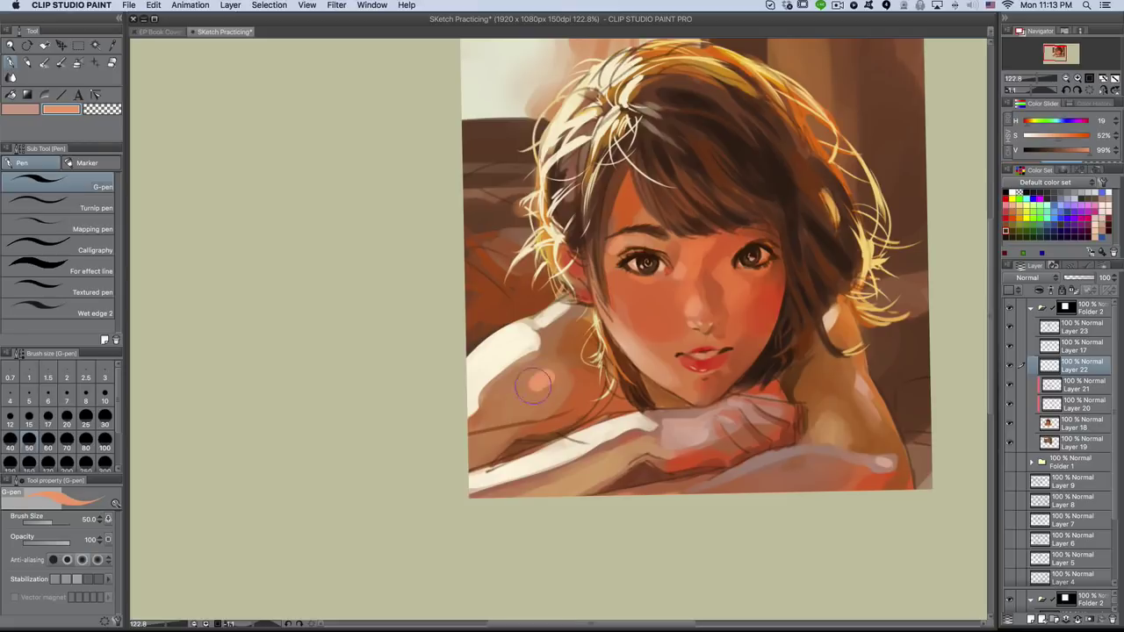
{"action": "key", "text": "j"}
{"action": "left_click_drag", "start_coordinate": [667, 264], "coordinate": [579, 400]}
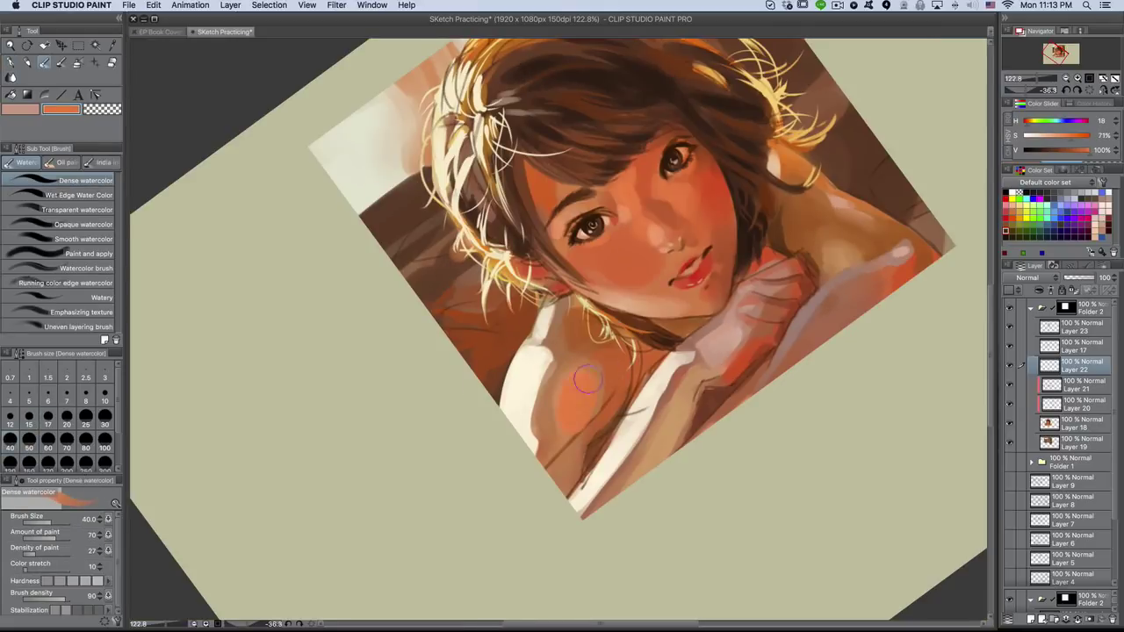
{"action": "key", "text": "b"}
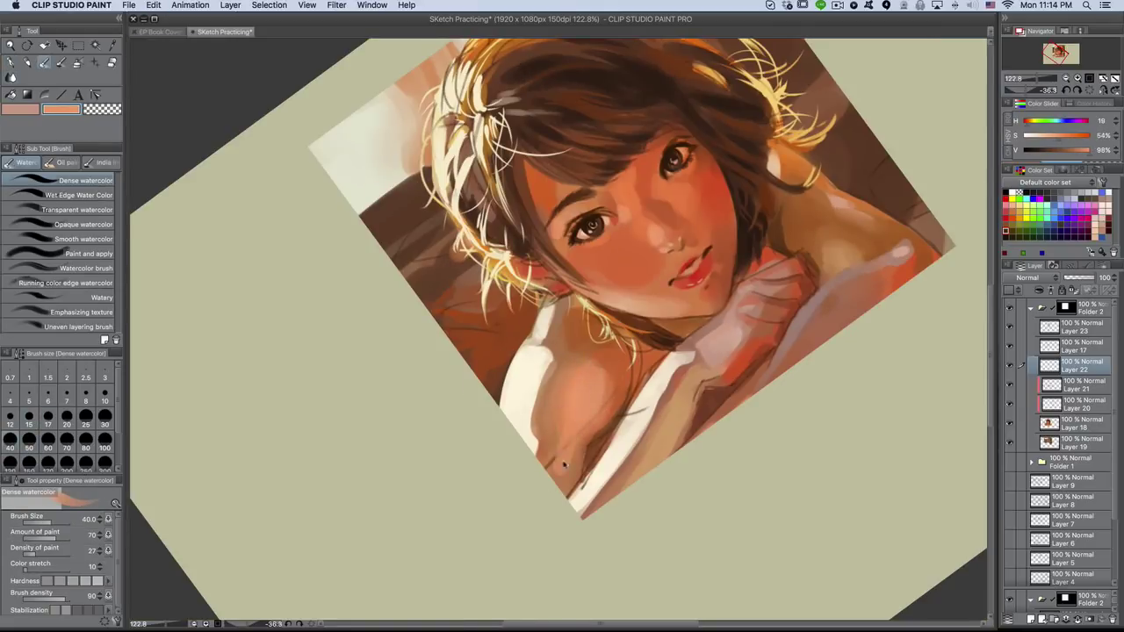
- Extend the warm peach-orange shading down the left upper arm and along the forearm with the Dense watercolor brush at size 40
{"action": "left_click_drag", "start_coordinate": [571, 401], "coordinate": [597, 419]}
{"action": "mouse_move", "coordinate": [661, 462]}
{"action": "left_mouse_down"}
{"action": "mouse_move", "coordinate": [597, 421]}
{"action": "mouse_move", "coordinate": [580, 451]}
{"action": "mouse_move", "coordinate": [542, 419]}
{"action": "left_mouse_up"}
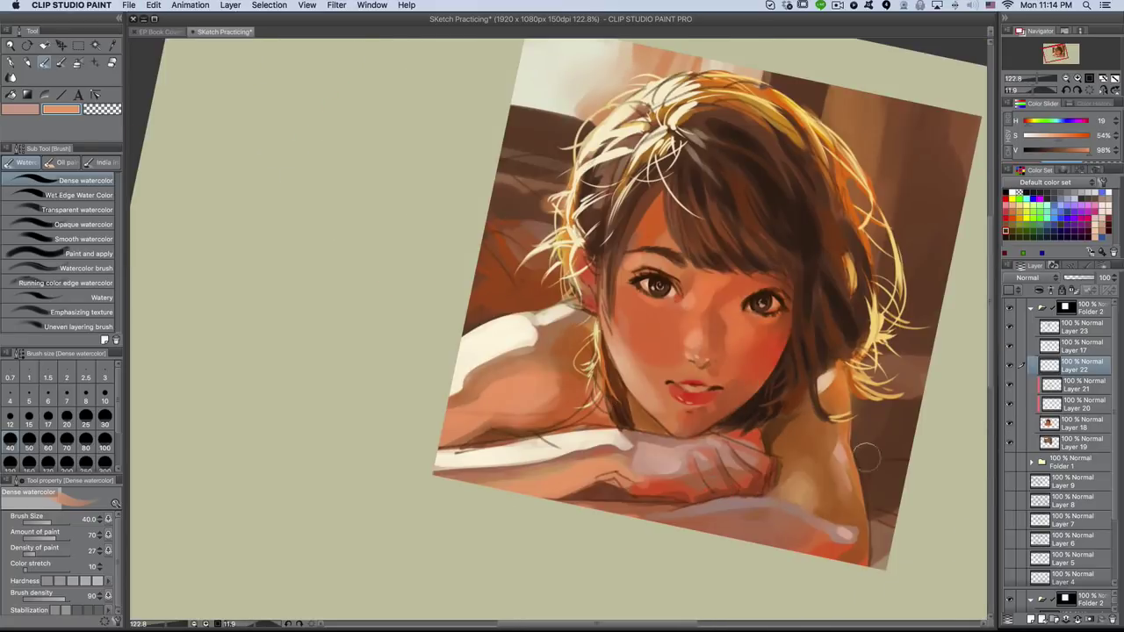
{"action": "key", "text": "j"}
{"action": "left_click_drag", "start_coordinate": [439, 450], "coordinate": [579, 525]}
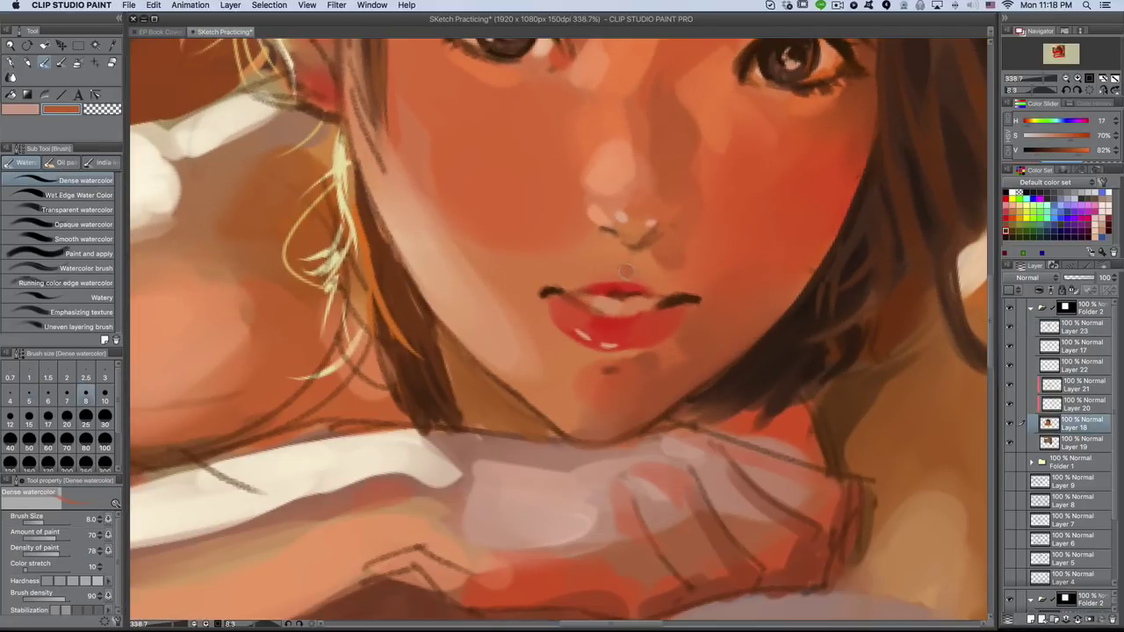
- Reshape the mouth corners on Layer 23 with the G-pen at size 5 and sampled red Dense watercolor at size 8
{"action": "key", "text": "p"}
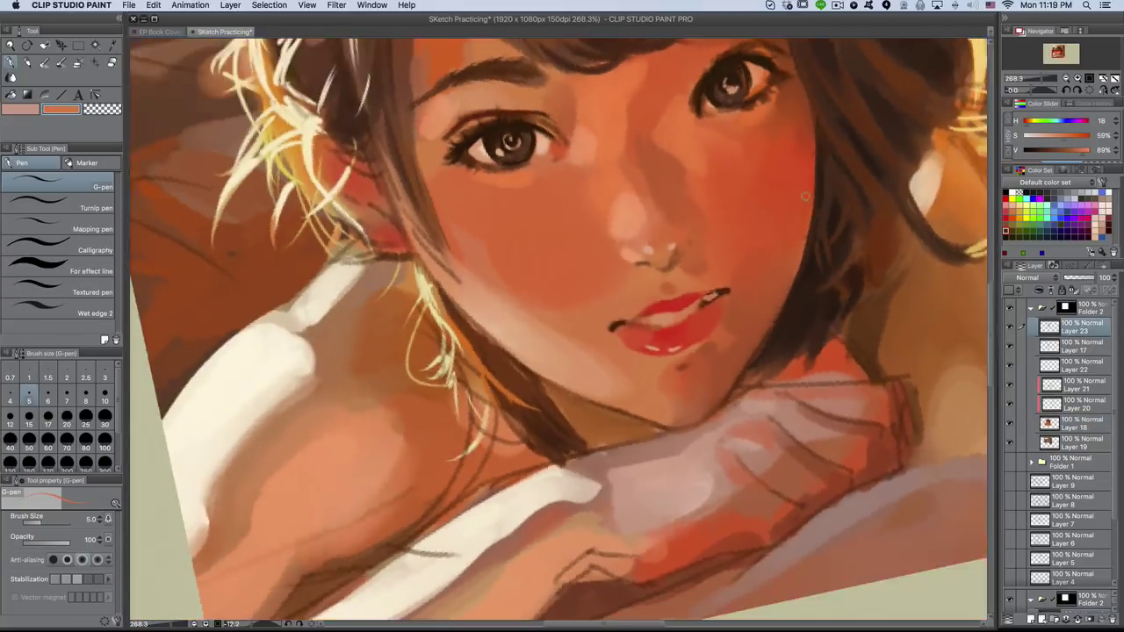
{"action": "scroll", "coordinate": [667, 333], "scroll_direction": "up", "scroll_amount": 3}
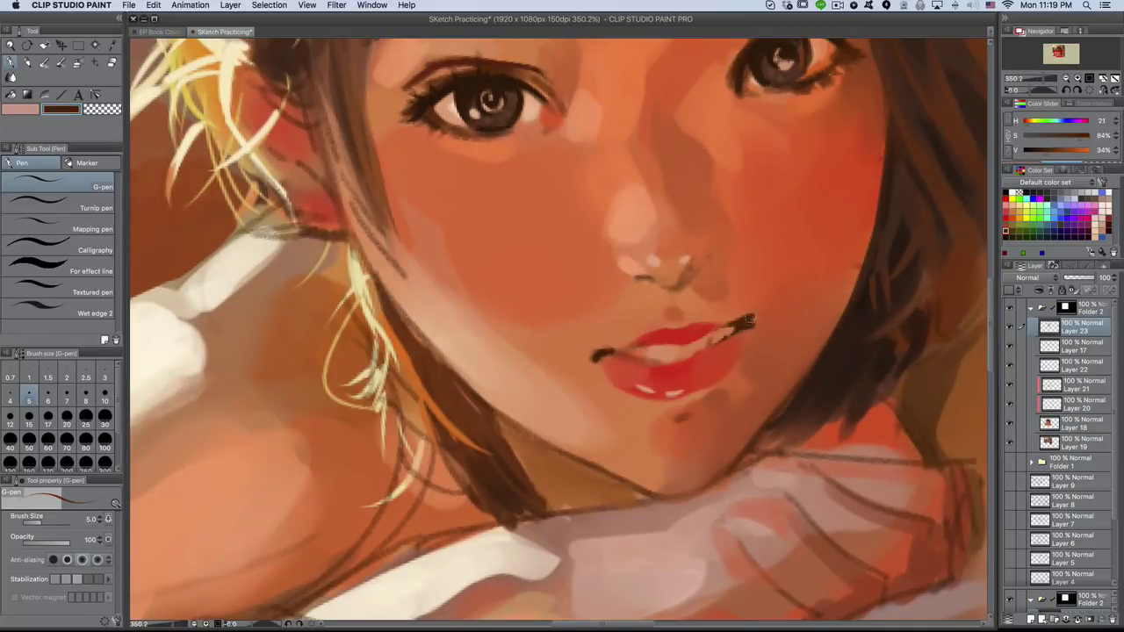
{"action": "left_click", "coordinate": [734, 348], "text": "alt"}
{"action": "key", "text": "b"}
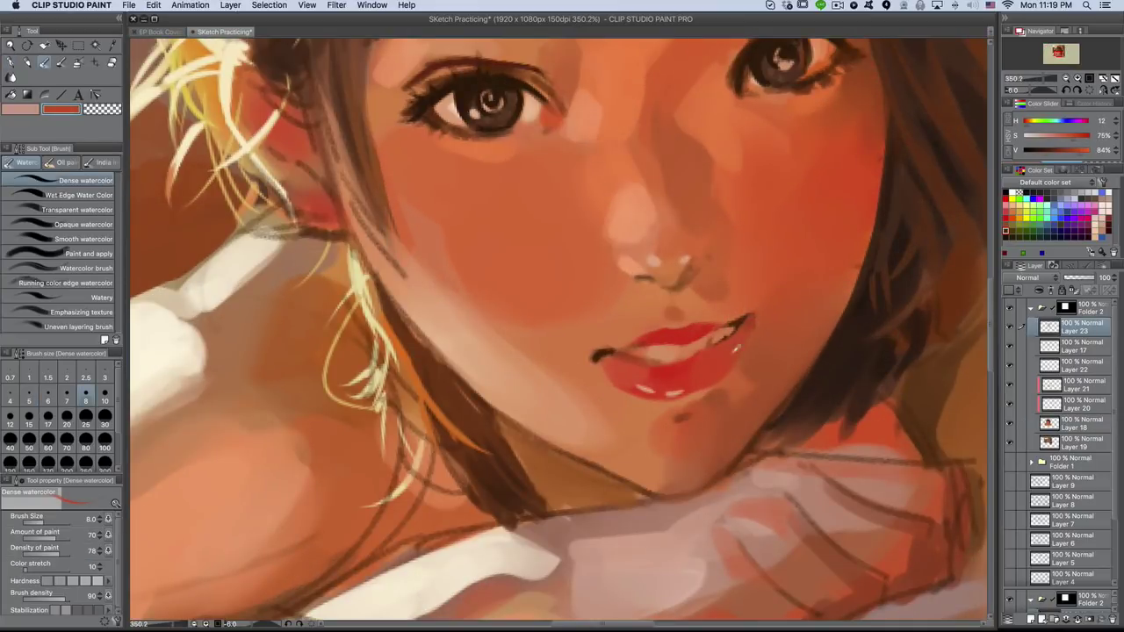
{"action": "left_click_drag", "start_coordinate": [705, 367], "coordinate": [611, 326]}
{"action": "left_click", "coordinate": [619, 315], "text": "alt"}
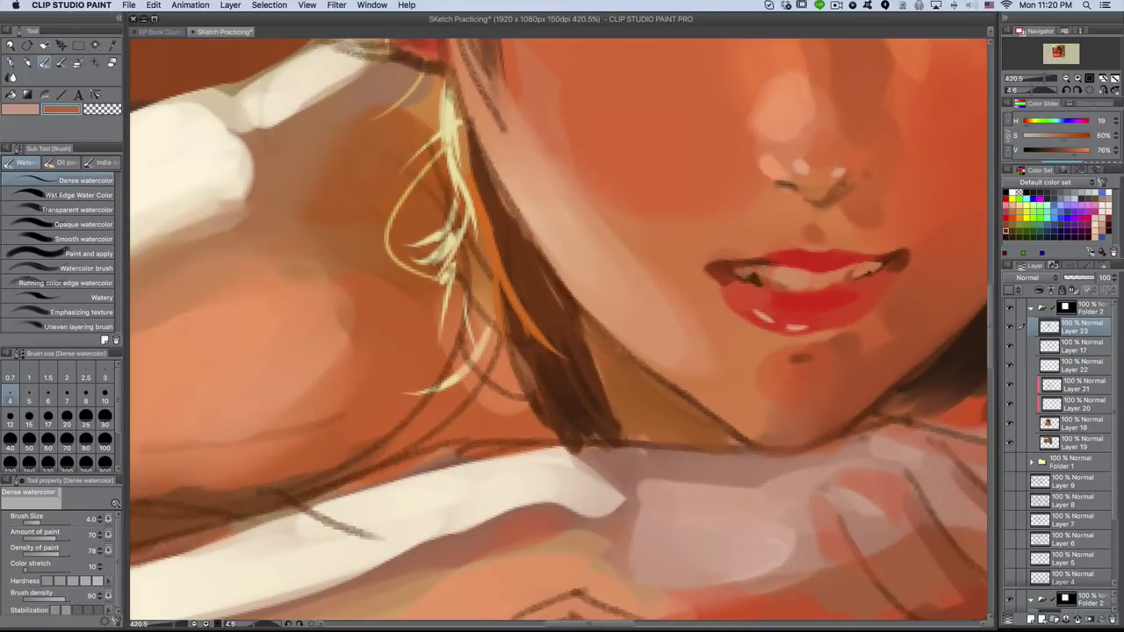
- Refine the lip edges, teeth and mouth opening with the Dense watercolor brush at size 4, using sampled skin orange and dark red
{"action": "left_click", "coordinate": [774, 298], "text": "alt"}
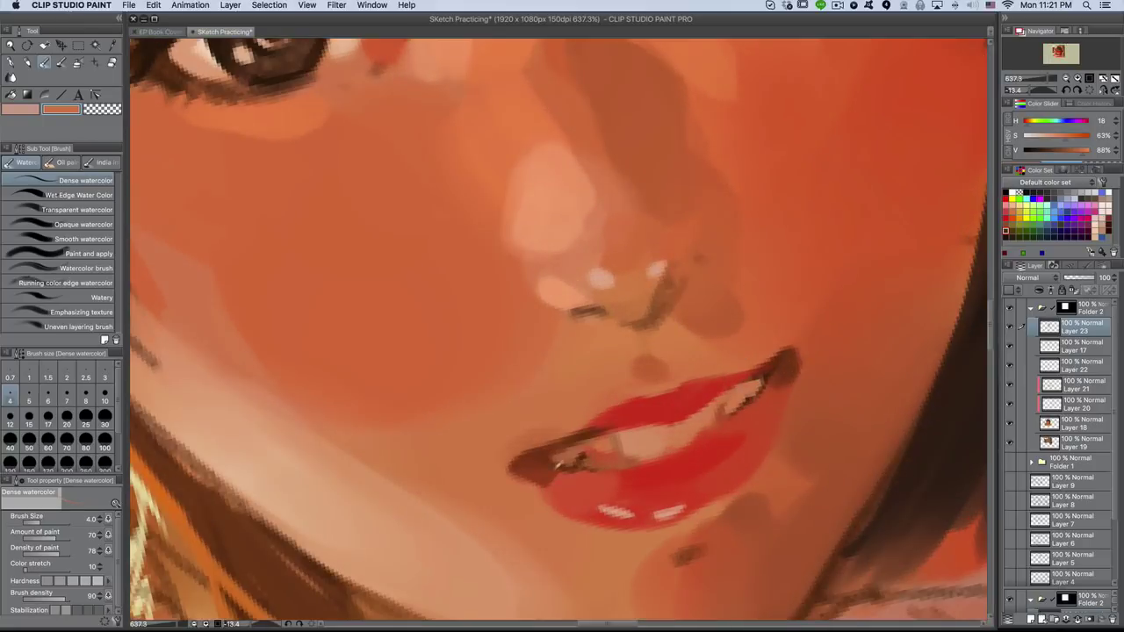
{"action": "left_click", "coordinate": [538, 437], "text": "alt"}
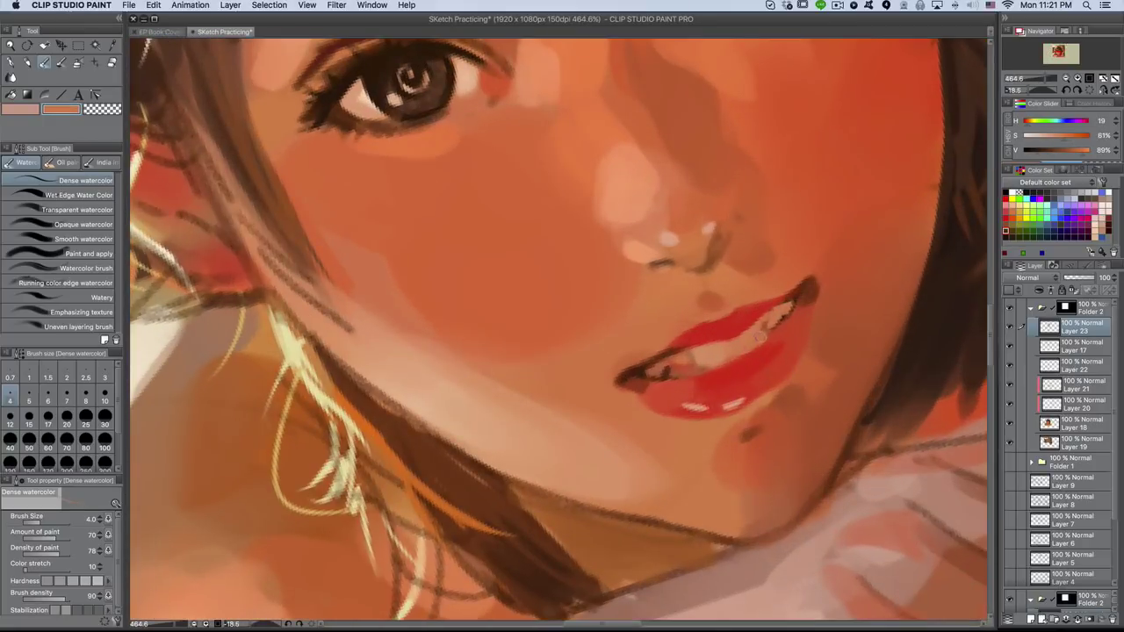
{"action": "left_click", "coordinate": [773, 332], "text": "alt"}
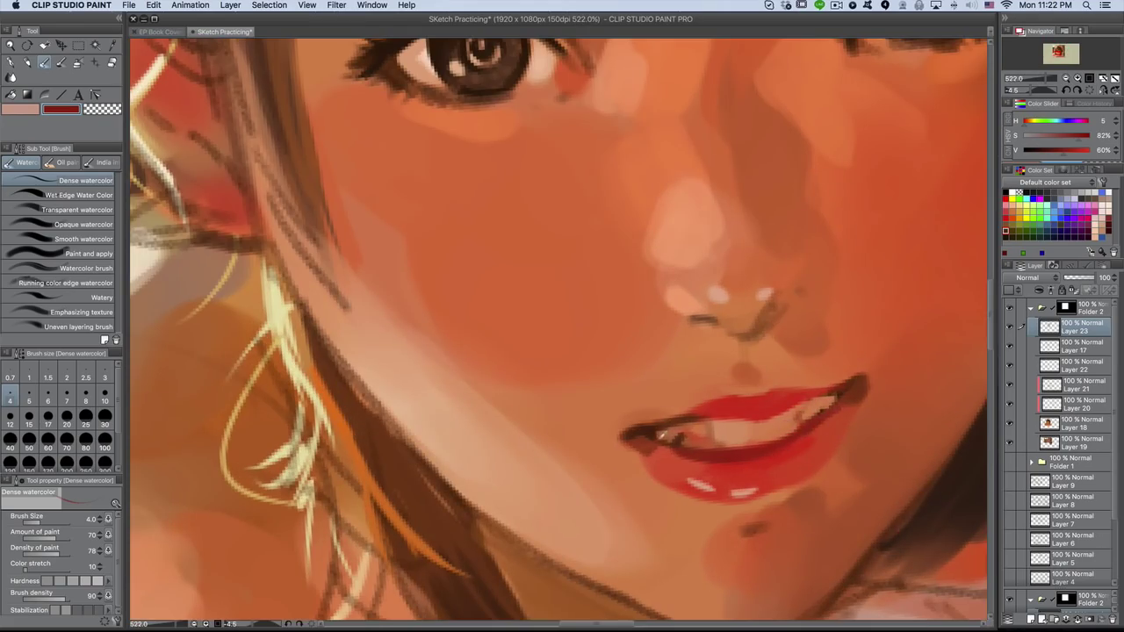
{"action": "left_click", "coordinate": [720, 423], "text": "alt"}
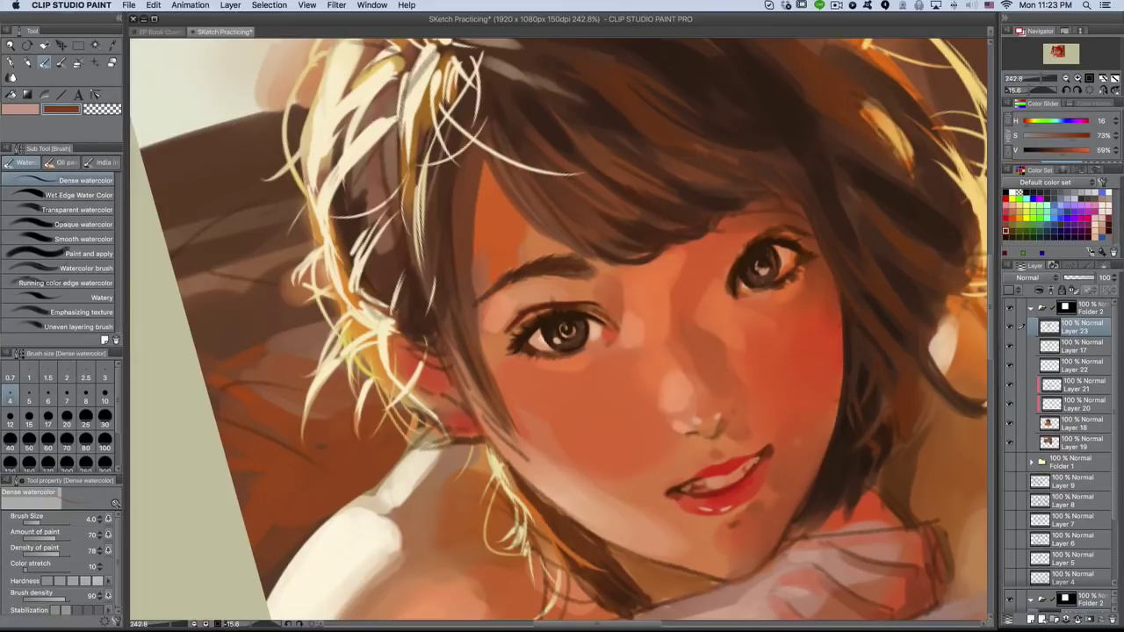
- Darken the mouth corners and teeth gaps on Layer 23 using sampled dark brown and the Dense watercolor brush at size 4
{"action": "left_click", "coordinate": [770, 449], "text": "alt"}
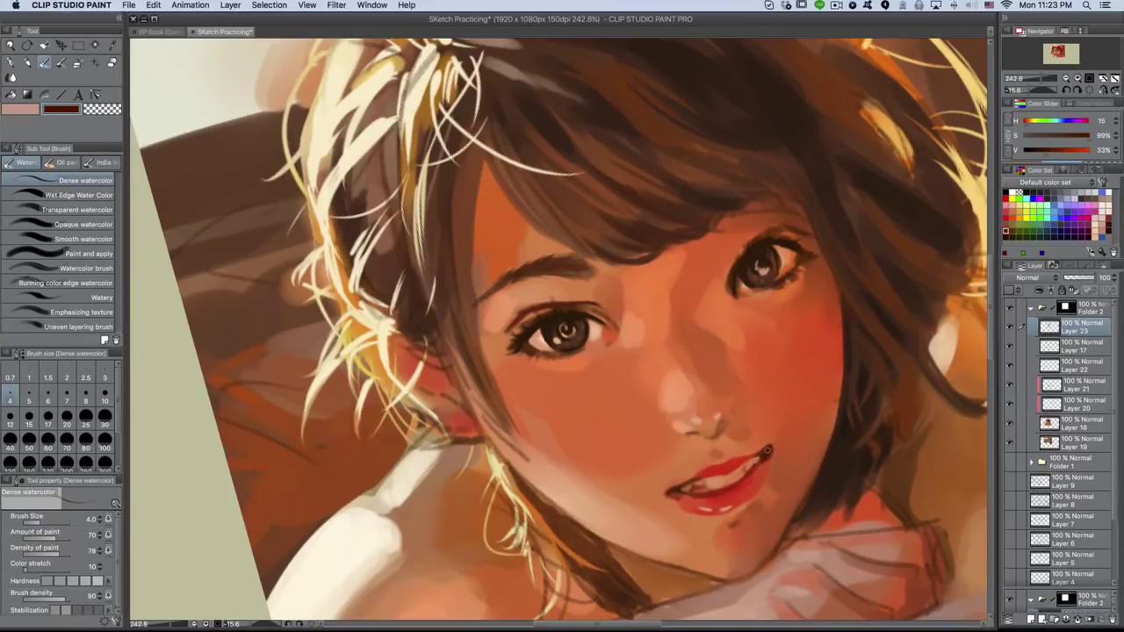
{"action": "mouse_move", "coordinate": [828, 376]}
{"action": "left_mouse_down"}
{"action": "mouse_move", "coordinate": [721, 377]}
{"action": "mouse_move", "coordinate": [708, 396]}
{"action": "left_mouse_up"}
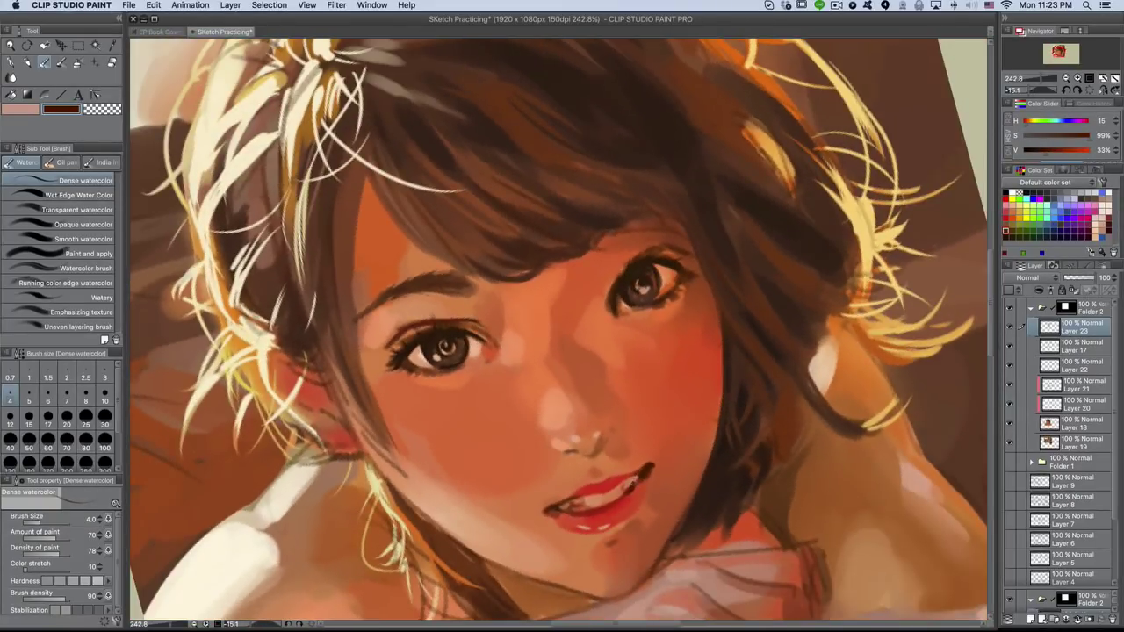
{"action": "scroll", "coordinate": [636, 476], "scroll_direction": "down", "scroll_amount": 5}
{"action": "left_click_drag", "start_coordinate": [637, 476], "coordinate": [667, 421]}
{"action": "scroll", "coordinate": [703, 358], "scroll_direction": "up", "scroll_amount": 8}
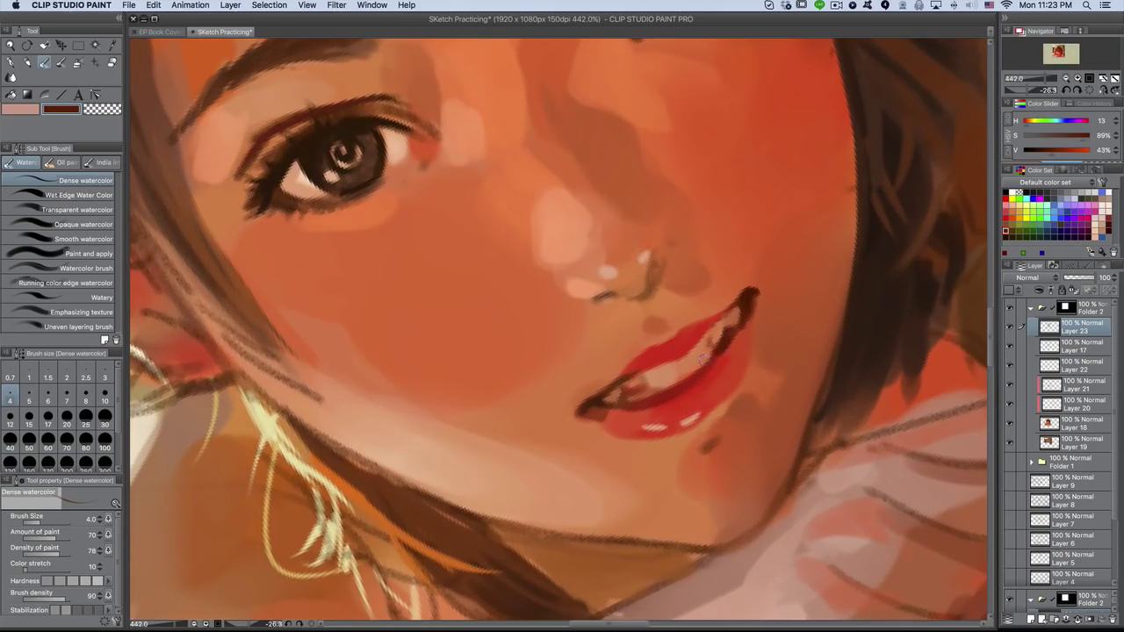
{"action": "scroll", "coordinate": [766, 490], "scroll_direction": "down", "scroll_amount": 6}
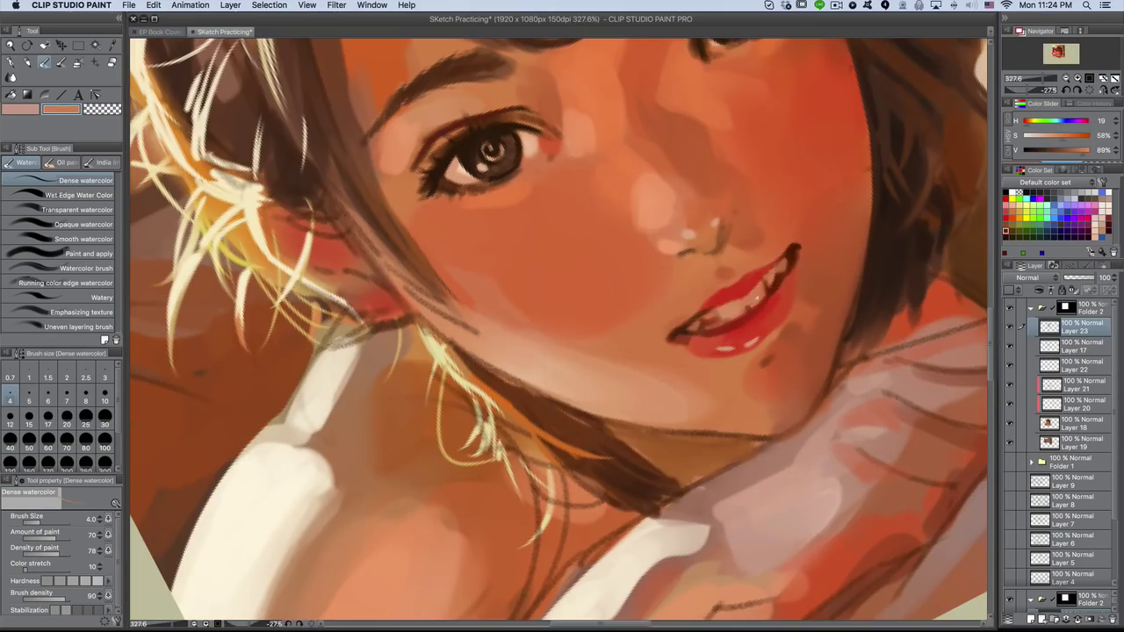
- Refine the mouth corner and teeth edges with sampled skin orange and dark reddish brown, using the Dense watercolor brush at size 4
{"action": "left_click", "coordinate": [766, 490], "text": "alt"}
{"action": "scroll", "coordinate": [835, 268], "scroll_direction": "up", "scroll_amount": 6}
{"action": "left_click", "coordinate": [800, 267], "text": "alt"}
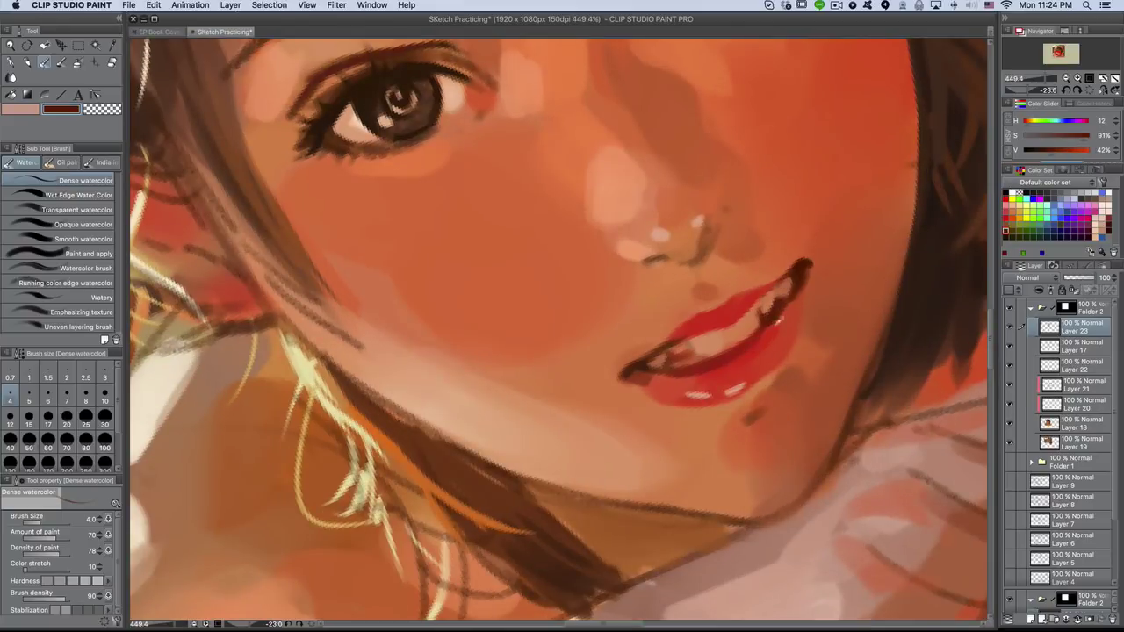
{"action": "left_click", "coordinate": [741, 327], "text": "alt"}
{"action": "scroll", "coordinate": [740, 327], "scroll_direction": "down", "scroll_amount": 3}
{"action": "left_click", "coordinate": [741, 326], "text": "alt"}
{"action": "scroll", "coordinate": [816, 329], "scroll_direction": "down", "scroll_amount": 2}
{"action": "scroll", "coordinate": [815, 328], "scroll_direction": "up", "scroll_amount": 5}
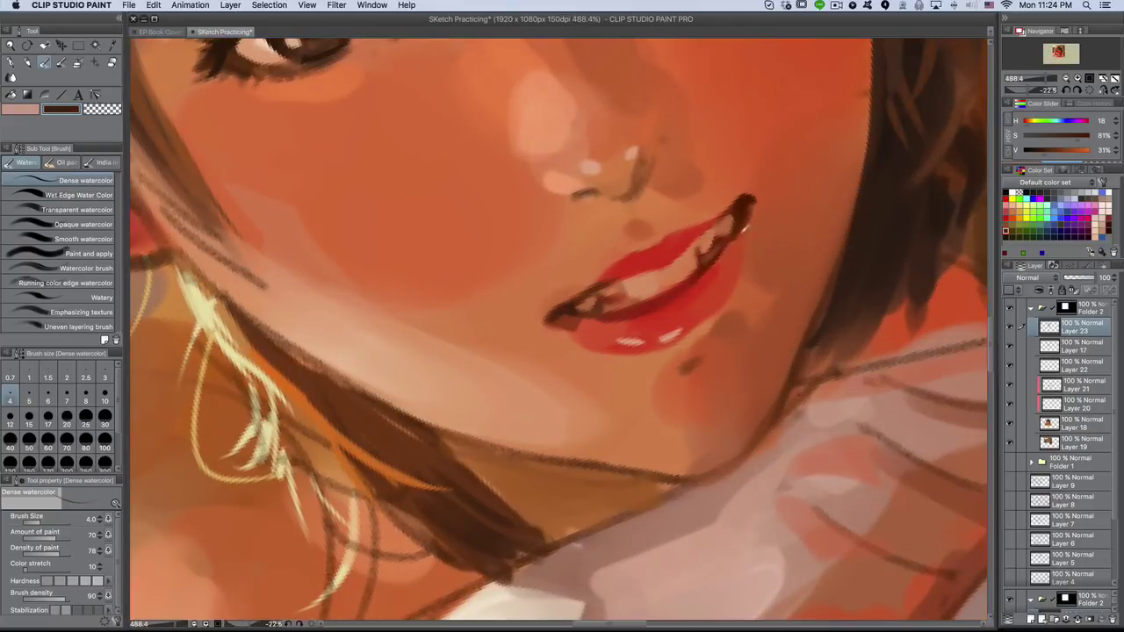
- Shade the lower lip in deep red with the Wet Edge Water Color brush at size 7 and soften it with Transparent watercolor
{"action": "left_click", "coordinate": [703, 264], "text": "alt"}
{"action": "mouse_move", "coordinate": [713, 253]}
{"action": "left_mouse_down"}
{"action": "mouse_move", "coordinate": [734, 281]}
{"action": "mouse_move", "coordinate": [593, 346]}
{"action": "left_mouse_up"}
{"action": "left_click", "coordinate": [79, 195]}
{"action": "left_click_drag", "start_coordinate": [715, 297], "coordinate": [616, 341]}
{"action": "scroll", "coordinate": [562, 333], "scroll_direction": "down", "scroll_amount": 8}
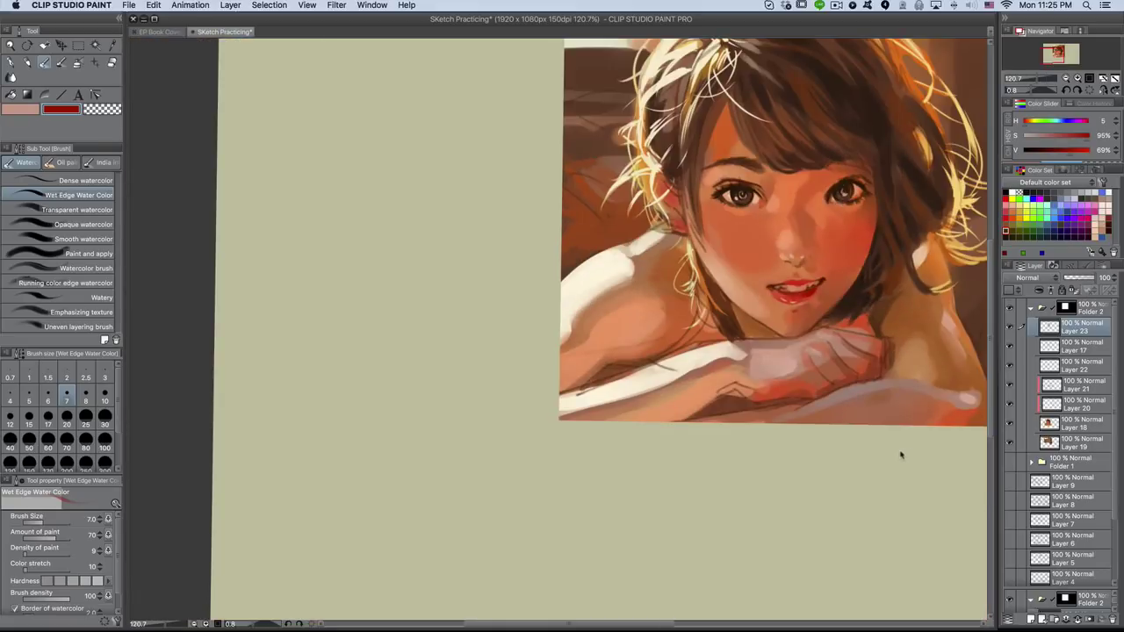
{"action": "scroll", "coordinate": [795, 290], "scroll_direction": "up", "scroll_amount": 6}
{"action": "left_click", "coordinate": [77, 209]}
{"action": "left_click_drag", "start_coordinate": [676, 319], "coordinate": [616, 376]}
- Sharpen the left eye's upper lid and lashes with sampled brown tones, using the G-pen at size 5
{"action": "scroll", "coordinate": [815, 407], "scroll_direction": "down", "scroll_amount": 6}
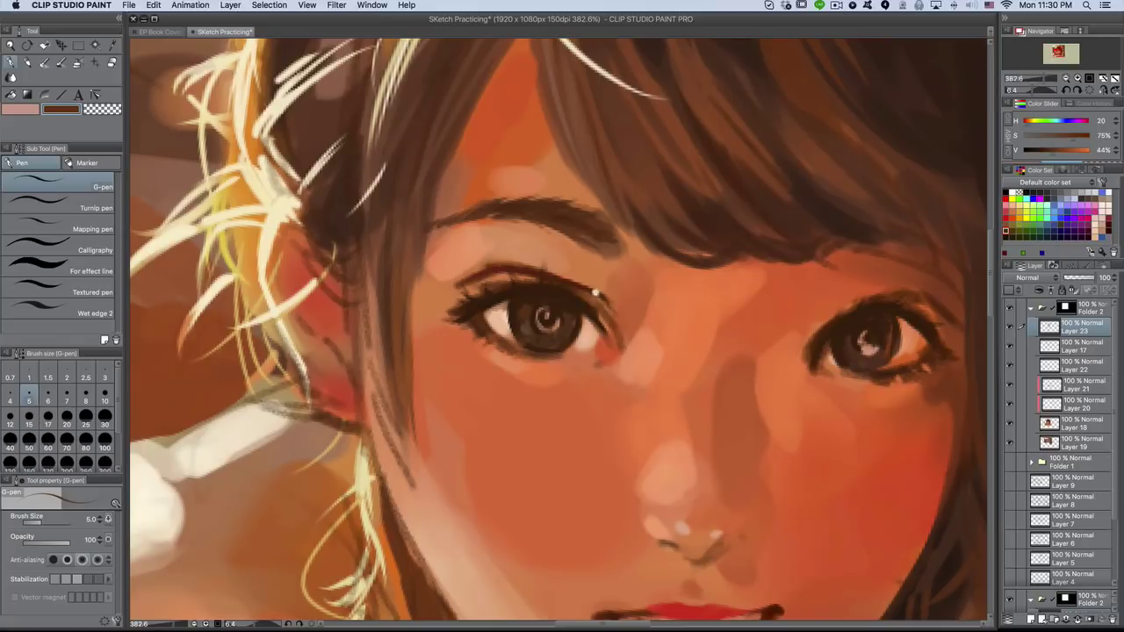
{"action": "left_click", "coordinate": [576, 335], "text": "alt"}
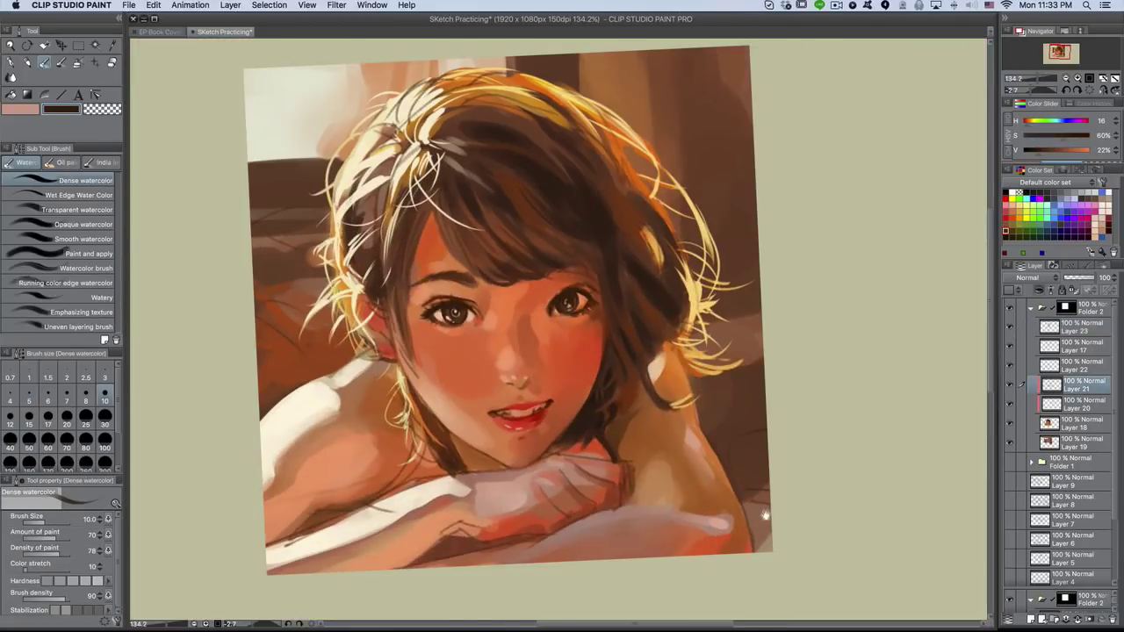
- Paint dark brown shadows around the clasped fingers on Layer 21 with Dense watercolor, trimming their edges with transparent color at size 12
{"action": "key", "text": "bracketleft"}
{"action": "key", "text": "bracketleft"}
{"action": "key", "text": "bracketleft"}
{"action": "mouse_move", "coordinate": [621, 476]}
{"action": "left_mouse_down"}
{"action": "mouse_move", "coordinate": [699, 445]}
{"action": "mouse_move", "coordinate": [662, 480]}
{"action": "mouse_move", "coordinate": [673, 471]}
{"action": "mouse_move", "coordinate": [593, 509]}
{"action": "mouse_move", "coordinate": [699, 445]}
{"action": "mouse_move", "coordinate": [650, 487]}
{"action": "left_mouse_up"}
{"action": "key", "text": "bracketright"}
{"action": "key", "text": "bracketright"}
{"action": "key", "text": "bracketright"}
{"action": "key", "text": "bracketright"}
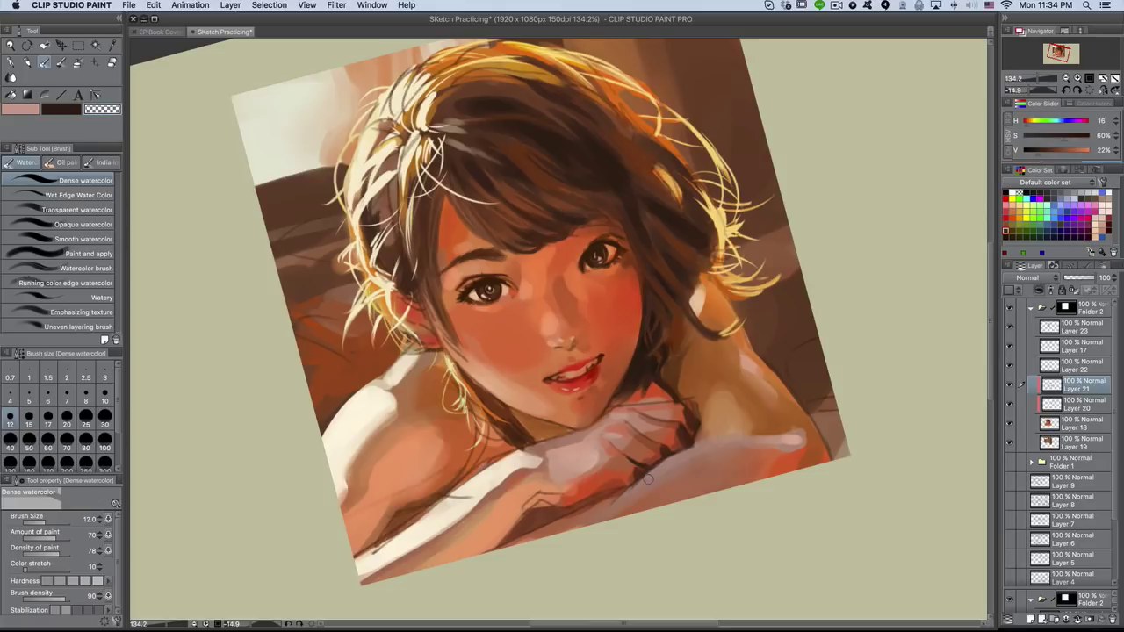
{"action": "left_click_drag", "start_coordinate": [694, 456], "coordinate": [668, 497]}
- Add cream light beneath the forearm on Layer 21 at size 8 and cream hair highlights on the crown on Layer 17 at size 7
{"action": "key", "text": "bracketleft"}
{"action": "key", "text": "bracketleft"}
{"action": "scroll", "coordinate": [697, 534], "scroll_direction": "down", "scroll_amount": 5}
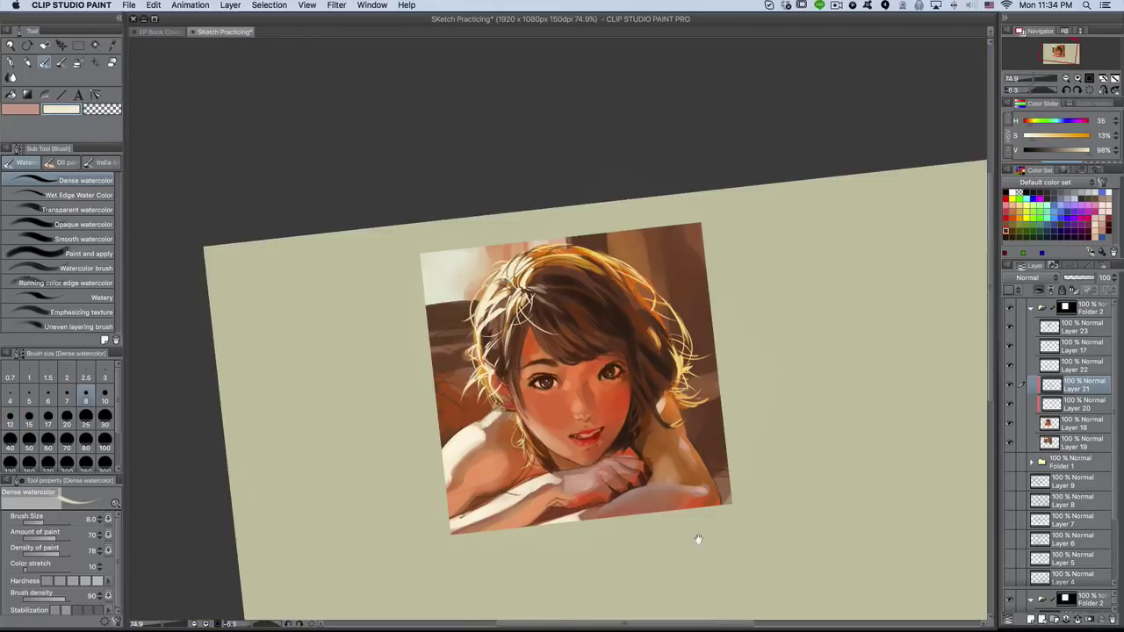
{"action": "scroll", "coordinate": [697, 534], "scroll_direction": "up", "scroll_amount": 4}
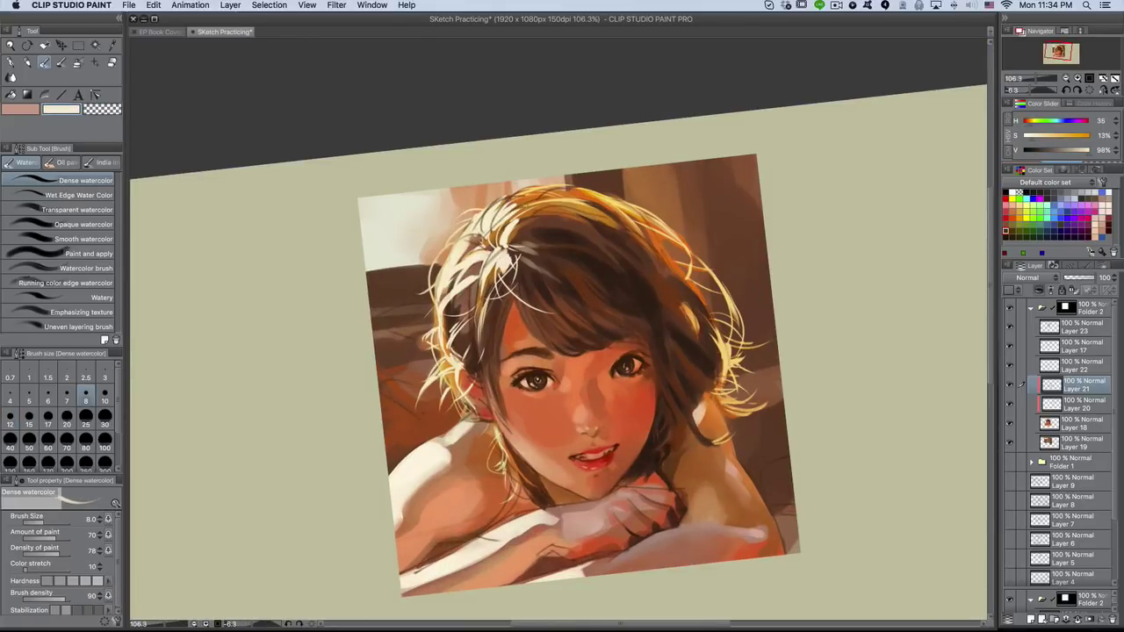
{"action": "mouse_move", "coordinate": [949, 492]}
{"action": "left_mouse_down"}
{"action": "mouse_move", "coordinate": [948, 442]}
{"action": "mouse_move", "coordinate": [948, 492]}
{"action": "left_mouse_up"}
{"action": "key", "text": "bracketleft"}
{"action": "key", "text": "alt+bracketleft"}
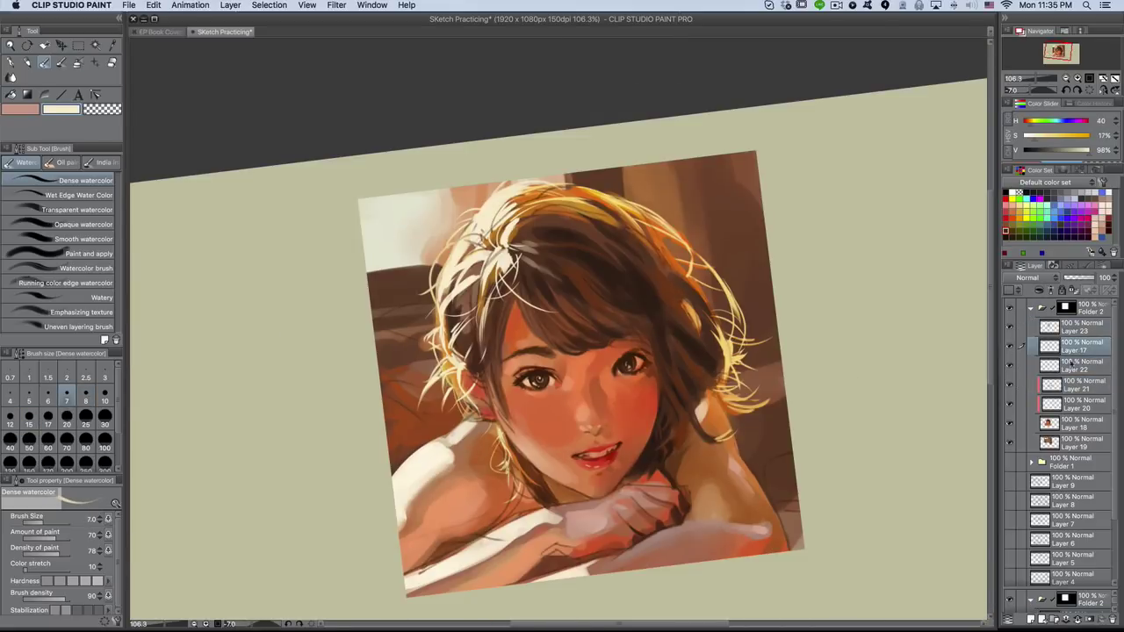
- Merge a copy of the visible layers into a new layer above Layer 23
{"action": "key", "text": "b"}
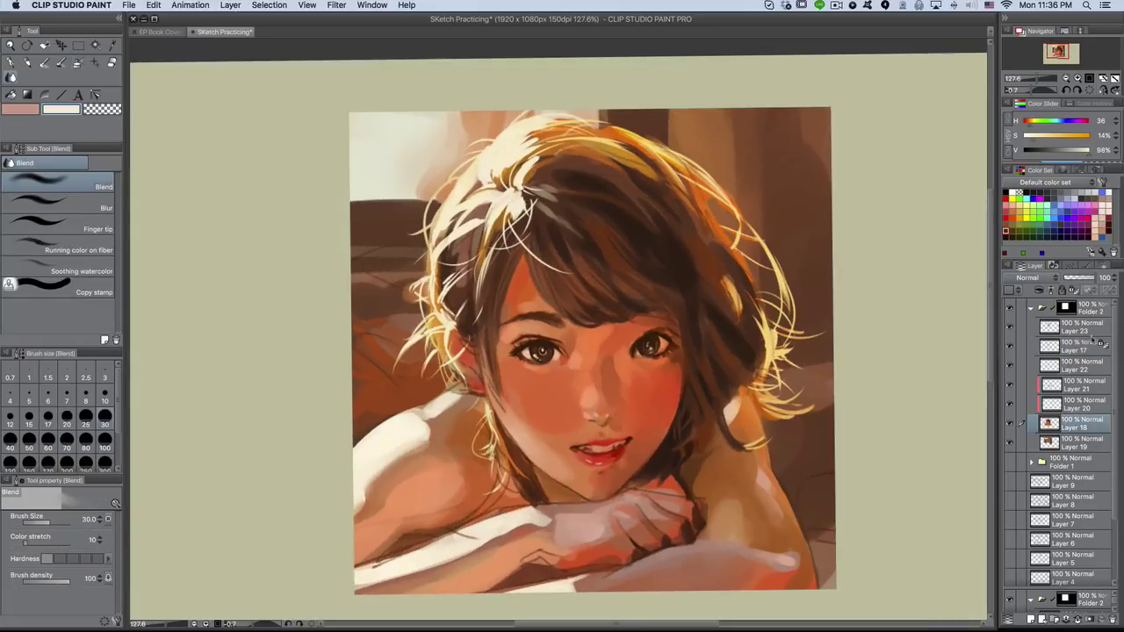
{"action": "right_click", "coordinate": [1093, 340]}
{"action": "left_click", "coordinate": [1027, 495]}
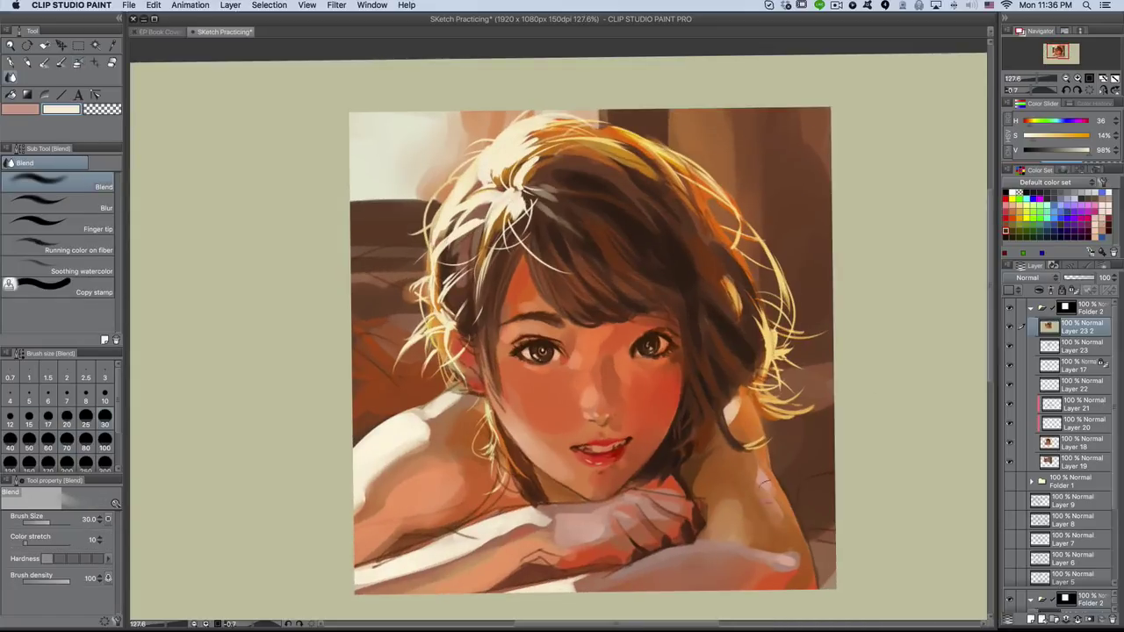
- Soften the forearms and left shoulder on the merged layer with the Blend tool and the Transparent watercolor brush at size 15
{"action": "mouse_move", "coordinate": [734, 543]}
{"action": "left_mouse_down"}
{"action": "mouse_move", "coordinate": [650, 503]}
{"action": "mouse_move", "coordinate": [598, 514]}
{"action": "mouse_move", "coordinate": [657, 475]}
{"action": "left_mouse_up"}
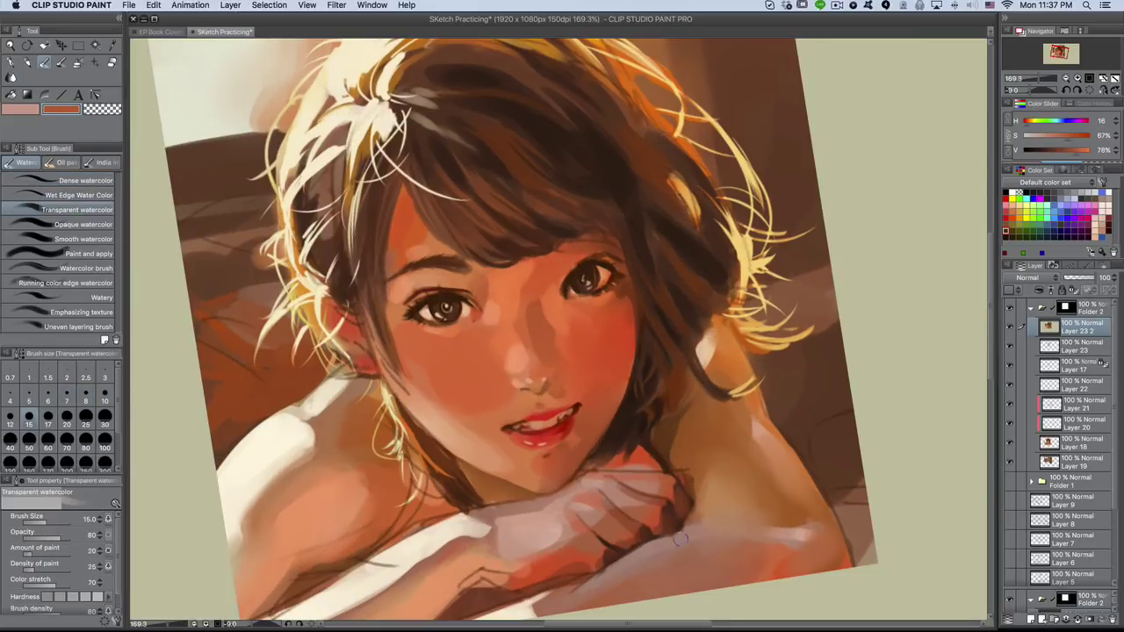
{"action": "scroll", "coordinate": [681, 538], "scroll_direction": "down", "scroll_amount": 3}
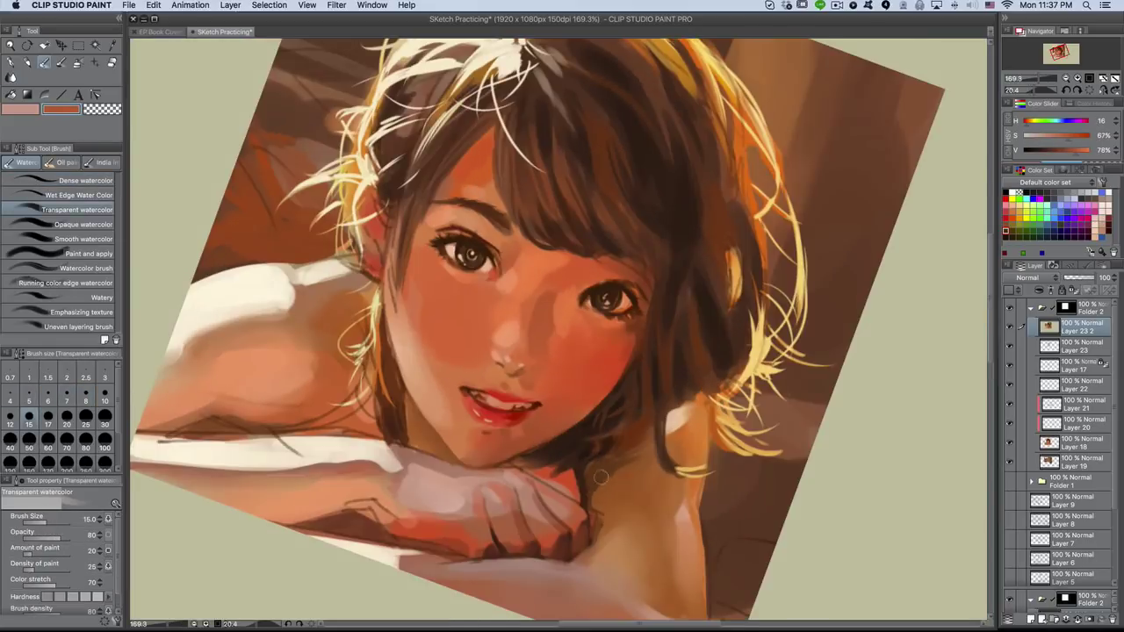
{"action": "key", "text": "j"}
{"action": "left_click_drag", "start_coordinate": [525, 471], "coordinate": [543, 473]}
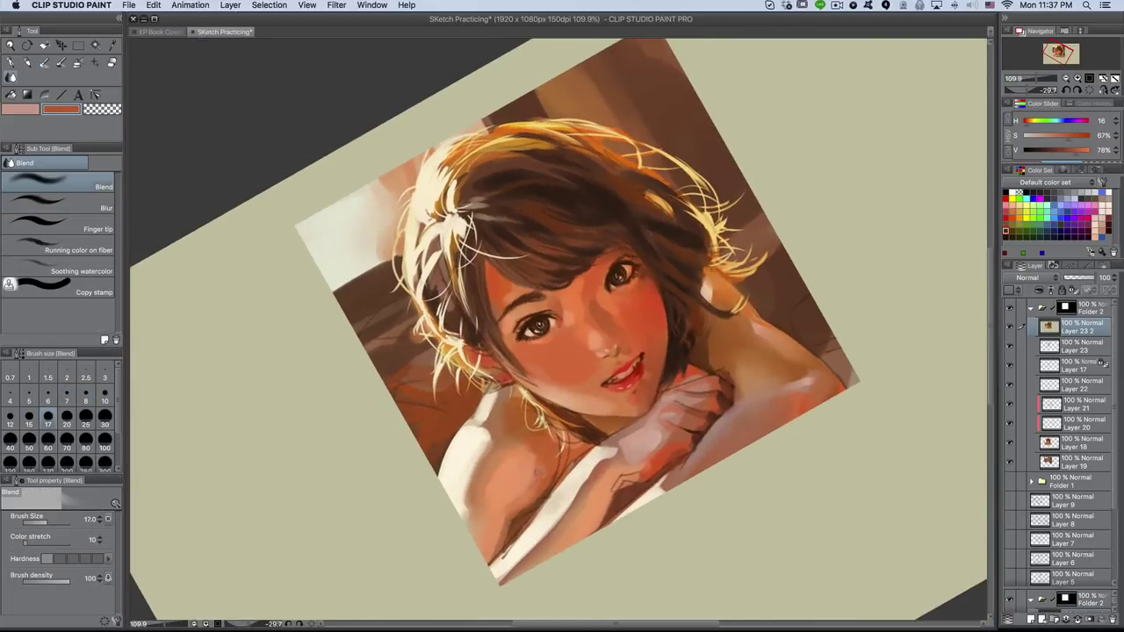
{"action": "scroll", "coordinate": [543, 474], "scroll_direction": "up", "scroll_amount": 4}
- Paint over the sketch lines beneath the left shoulder in sampled orange with the Dense watercolor brush at size 7
{"action": "key", "text": "b"}
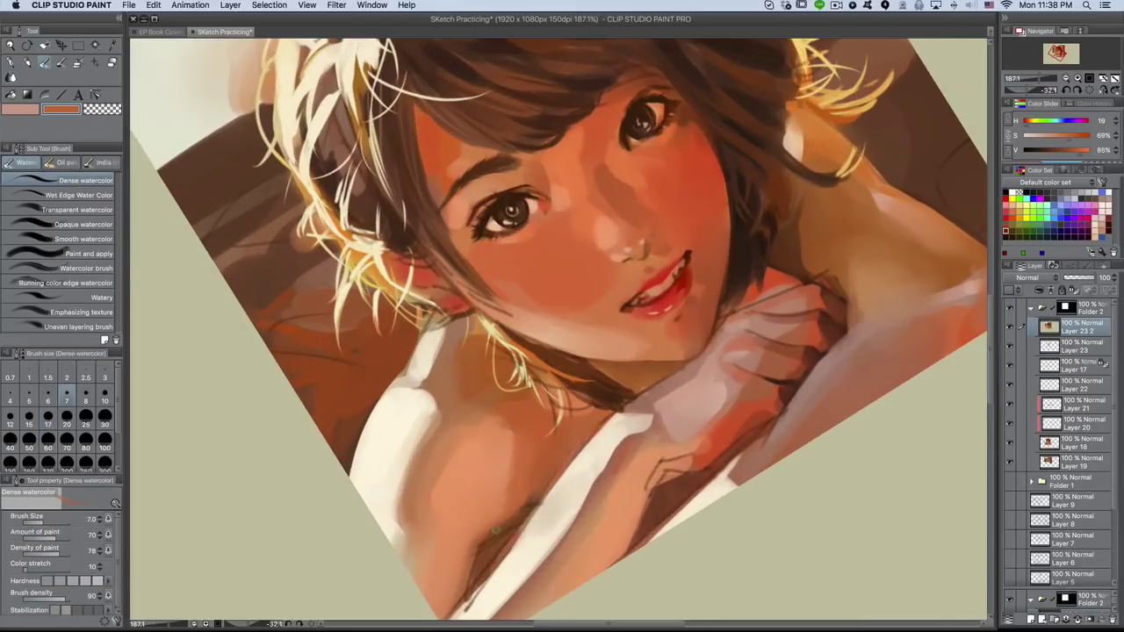
{"action": "mouse_move", "coordinate": [530, 507]}
{"action": "left_mouse_down"}
{"action": "mouse_move", "coordinate": [615, 355]}
{"action": "mouse_move", "coordinate": [694, 343]}
{"action": "mouse_move", "coordinate": [693, 302]}
{"action": "mouse_move", "coordinate": [682, 410]}
{"action": "mouse_move", "coordinate": [506, 541]}
{"action": "left_mouse_up"}
{"action": "scroll", "coordinate": [609, 389], "scroll_direction": "down", "scroll_amount": 4}
{"action": "scroll", "coordinate": [693, 303], "scroll_direction": "up", "scroll_amount": 5}
{"action": "scroll", "coordinate": [697, 326], "scroll_direction": "down", "scroll_amount": 5}
{"action": "scroll", "coordinate": [682, 410], "scroll_direction": "up", "scroll_amount": 4}
- Blend the left shoulder's orange shading and its cream-lit edge with the Blend tool at size 17
{"action": "key", "text": "j"}
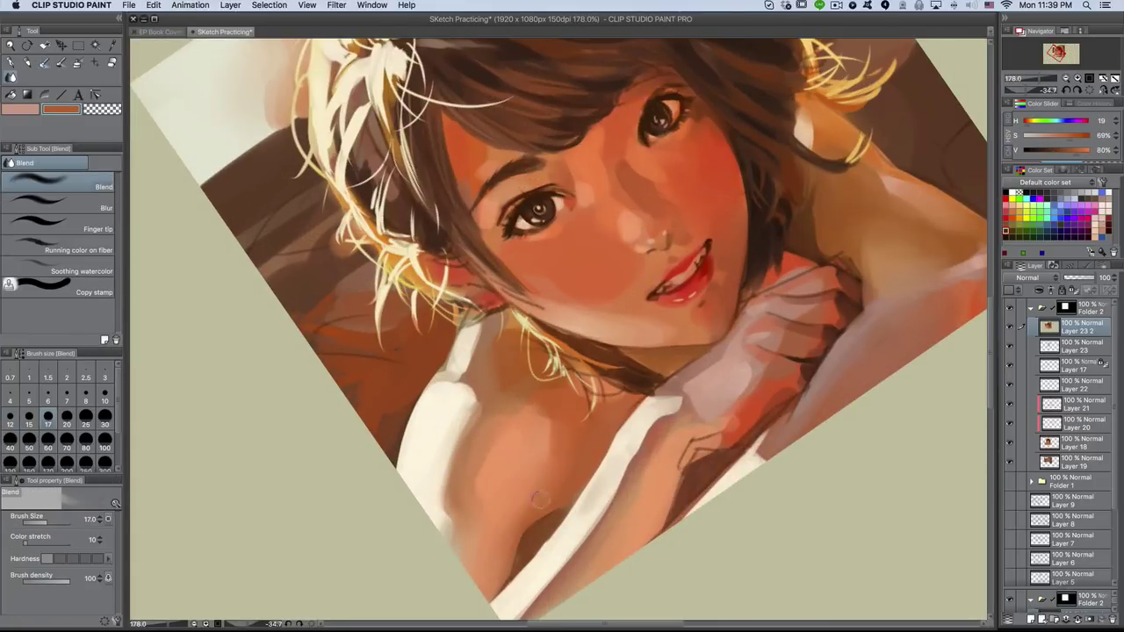
{"action": "left_click_drag", "start_coordinate": [540, 500], "coordinate": [484, 439]}
{"action": "left_click_drag", "start_coordinate": [503, 380], "coordinate": [409, 547]}
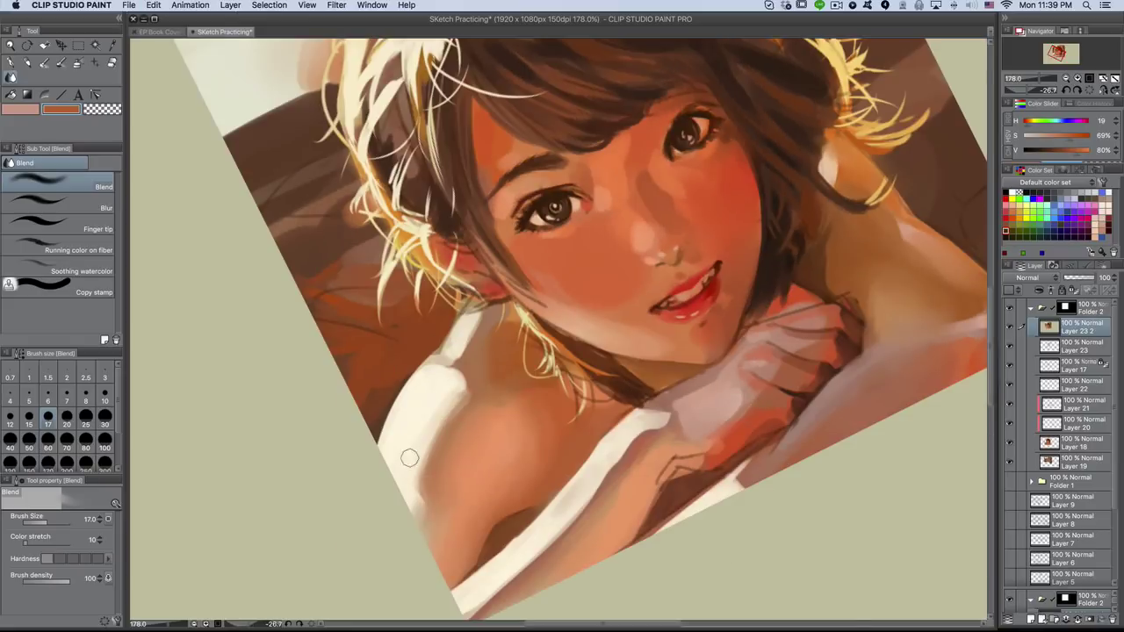
{"action": "scroll", "coordinate": [459, 463], "scroll_direction": "down", "scroll_amount": 3}
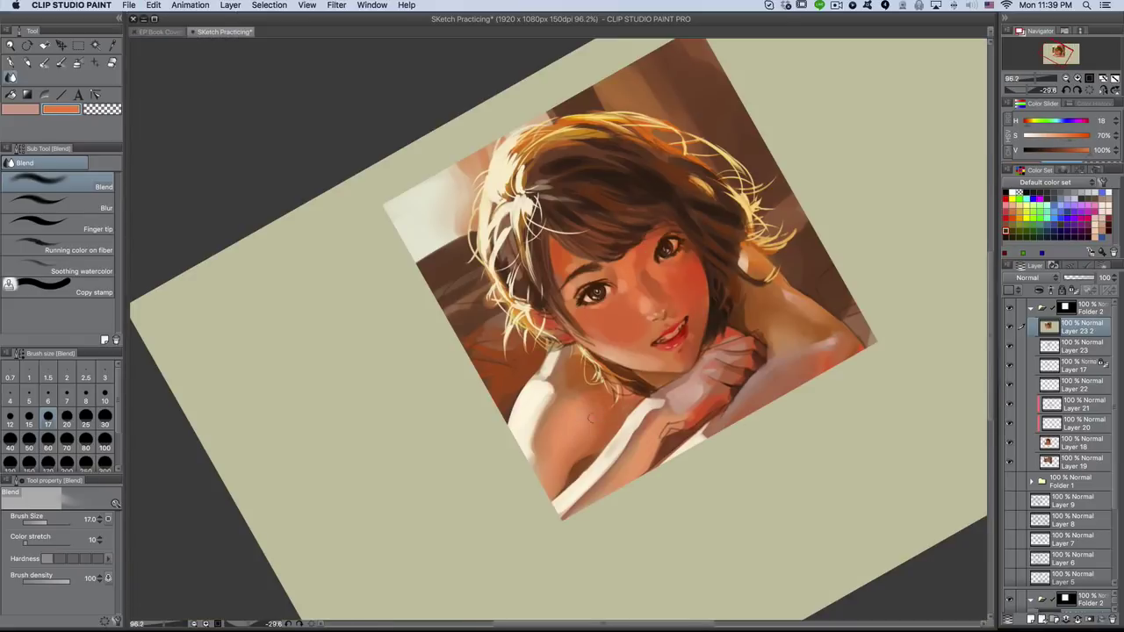
- Define the clasped fingers in dark brown with the G-pen at size 5 and smooth the hand and arm with Blend at size 17
{"action": "scroll", "coordinate": [562, 329], "scroll_direction": "up", "scroll_amount": 5}
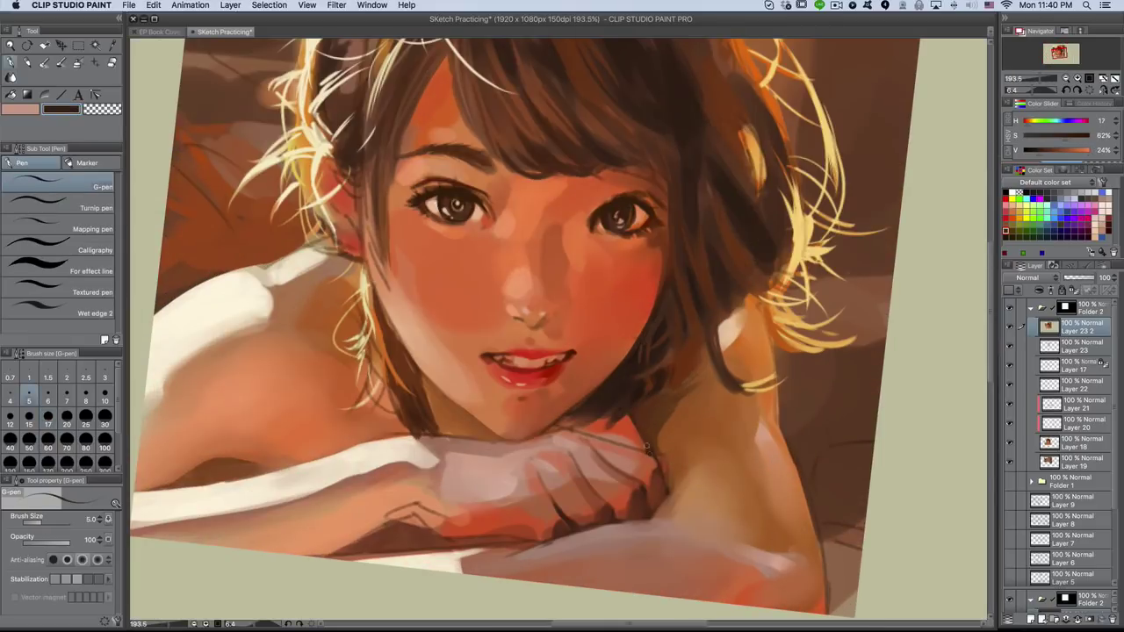
{"action": "scroll", "coordinate": [820, 548], "scroll_direction": "down", "scroll_amount": 5}
{"action": "scroll", "coordinate": [820, 547], "scroll_direction": "up", "scroll_amount": 3}
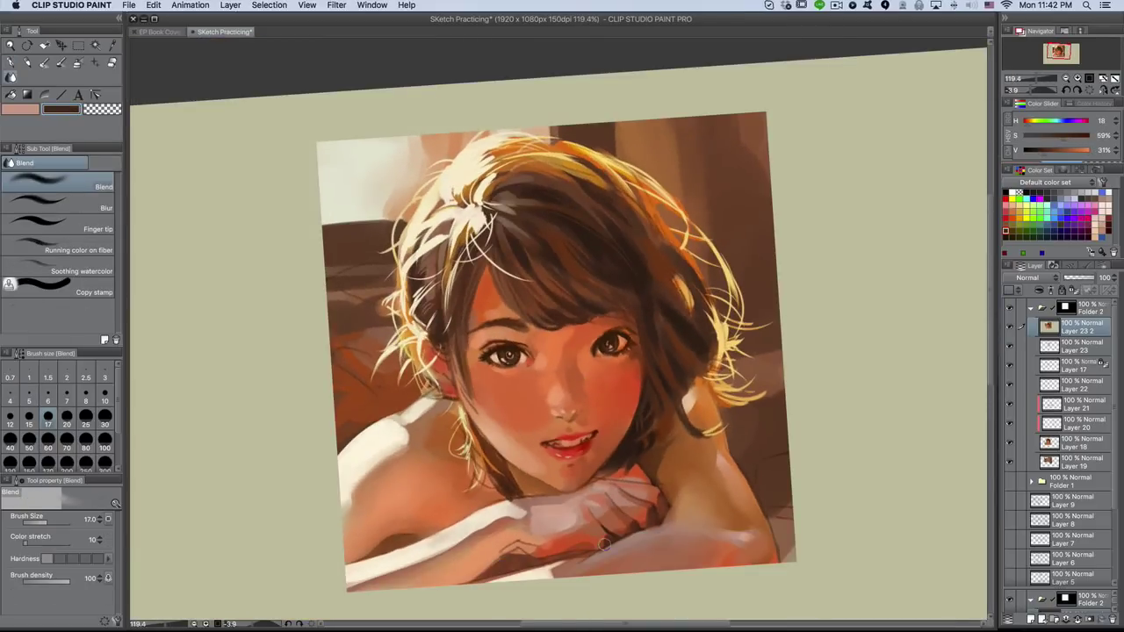
{"action": "scroll", "coordinate": [764, 466], "scroll_direction": "down", "scroll_amount": 1}
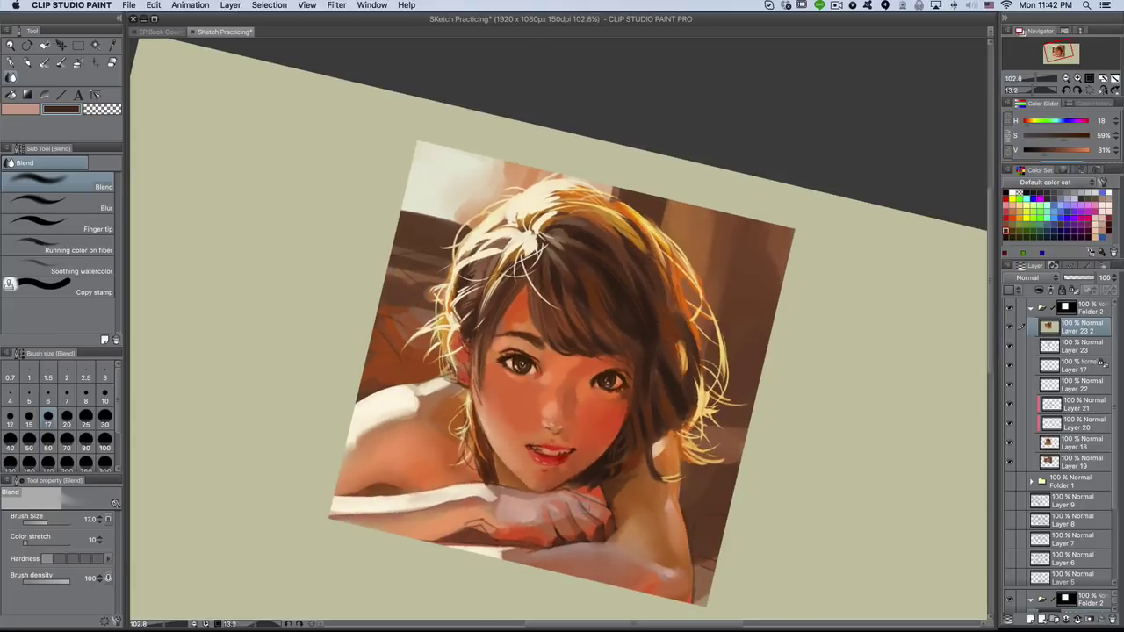
{"action": "scroll", "coordinate": [507, 457], "scroll_direction": "up", "scroll_amount": 3}
{"action": "scroll", "coordinate": [654, 272], "scroll_direction": "down", "scroll_amount": 3}
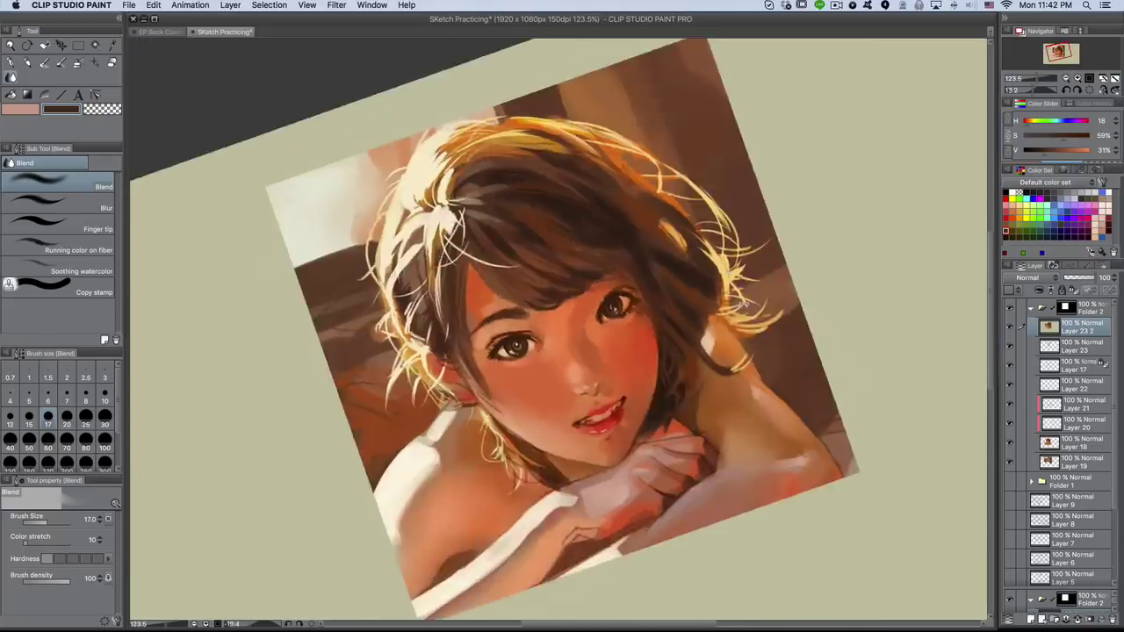
- Draw fine strands in the hair beside the right cheek with the Turnip pen at size 5
{"action": "key", "text": "p"}
{"action": "left_click_drag", "start_coordinate": [696, 397], "coordinate": [772, 263]}
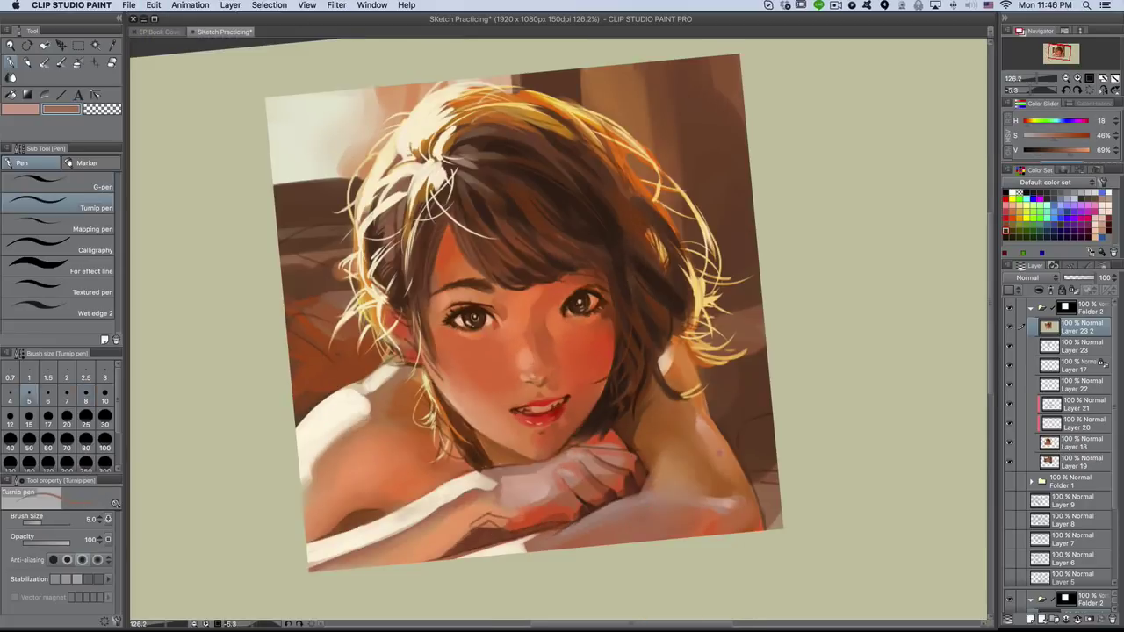
- Paint a dark rounded form behind the right elbow with the G-pen at size 17 and add golden-brown touches with Dense watercolor at size 15
{"action": "key", "text": "b"}
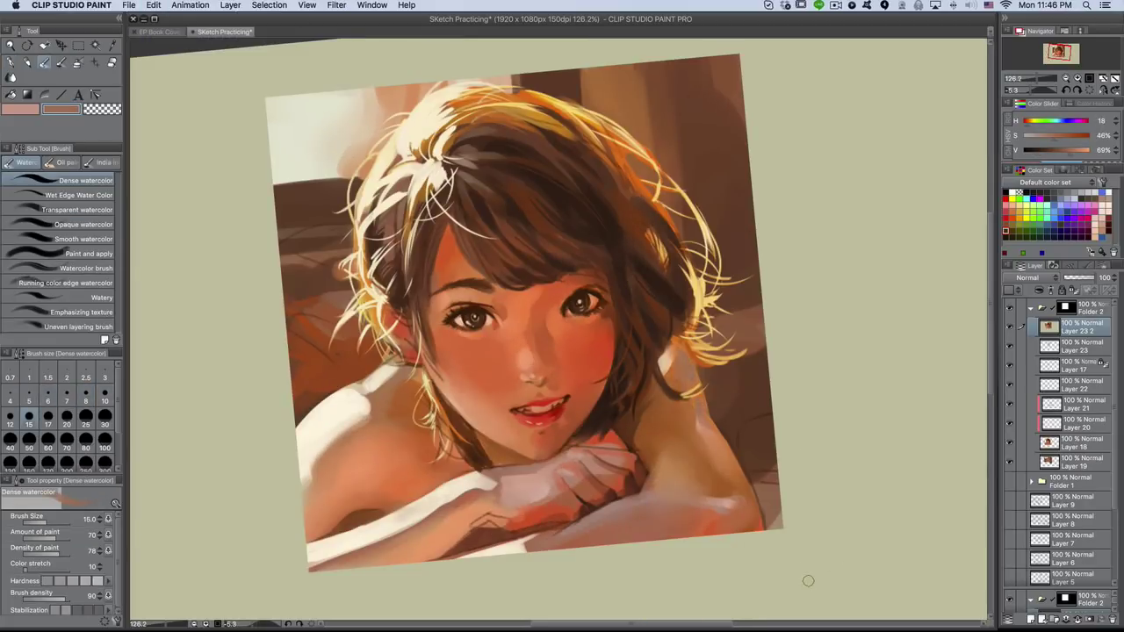
{"action": "key", "text": "p"}
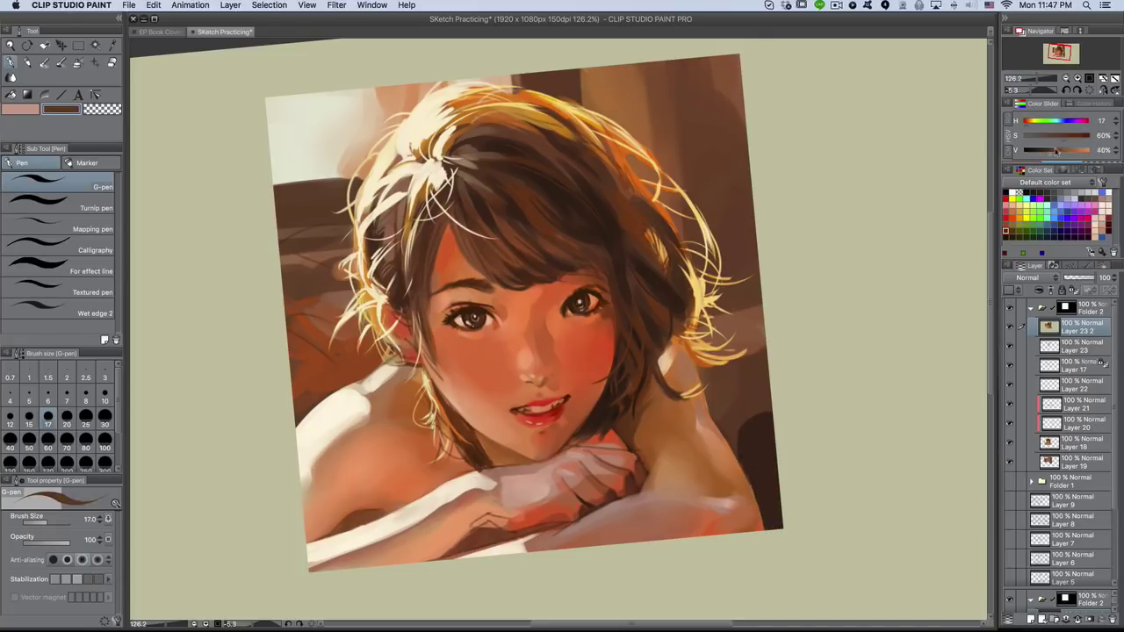
{"action": "key", "text": "b"}
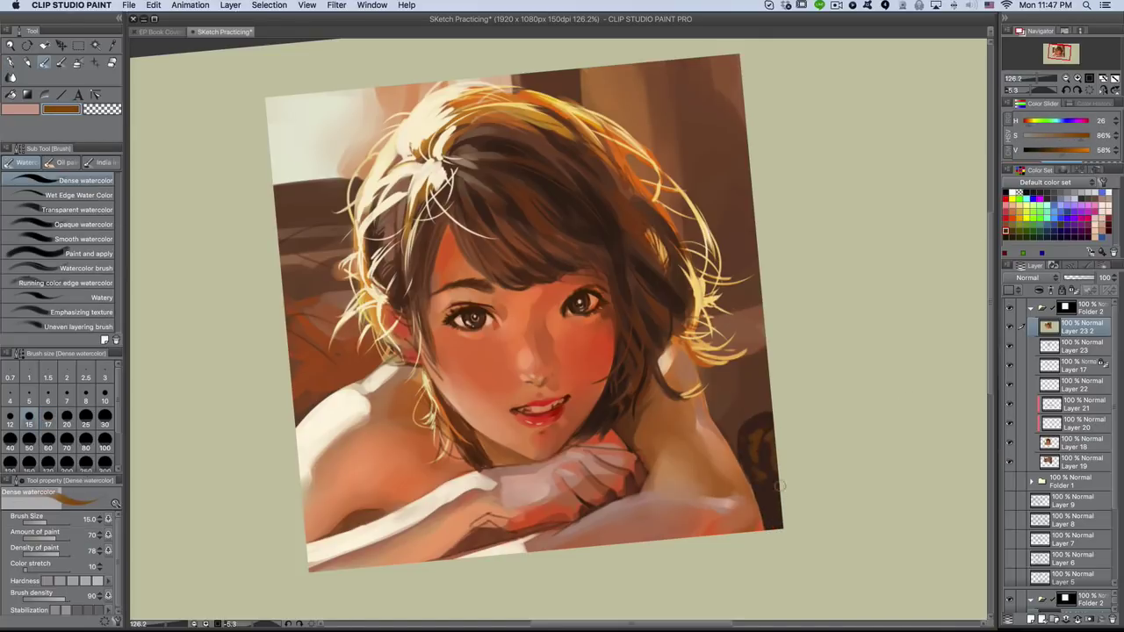
{"action": "key", "text": "b"}
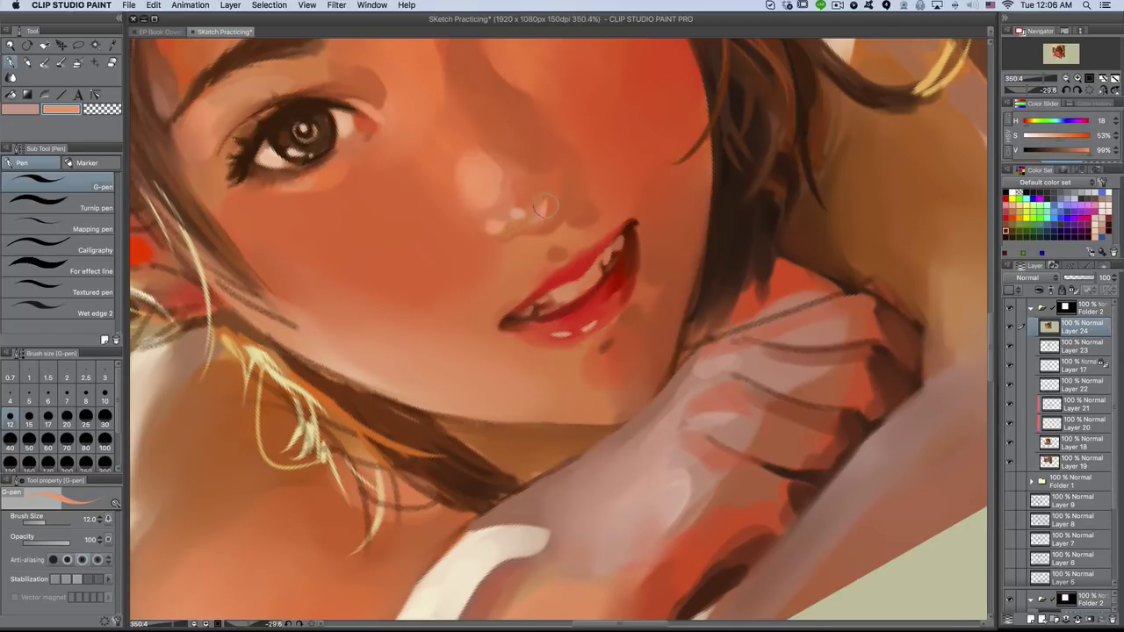
- Refine the facial skin tones on Layer 24 with Dense watercolor at size 4, Wet Edge Water Color at 17 and Turnip pen at 6
{"action": "scroll", "coordinate": [544, 207], "scroll_direction": "down", "scroll_amount": 10}
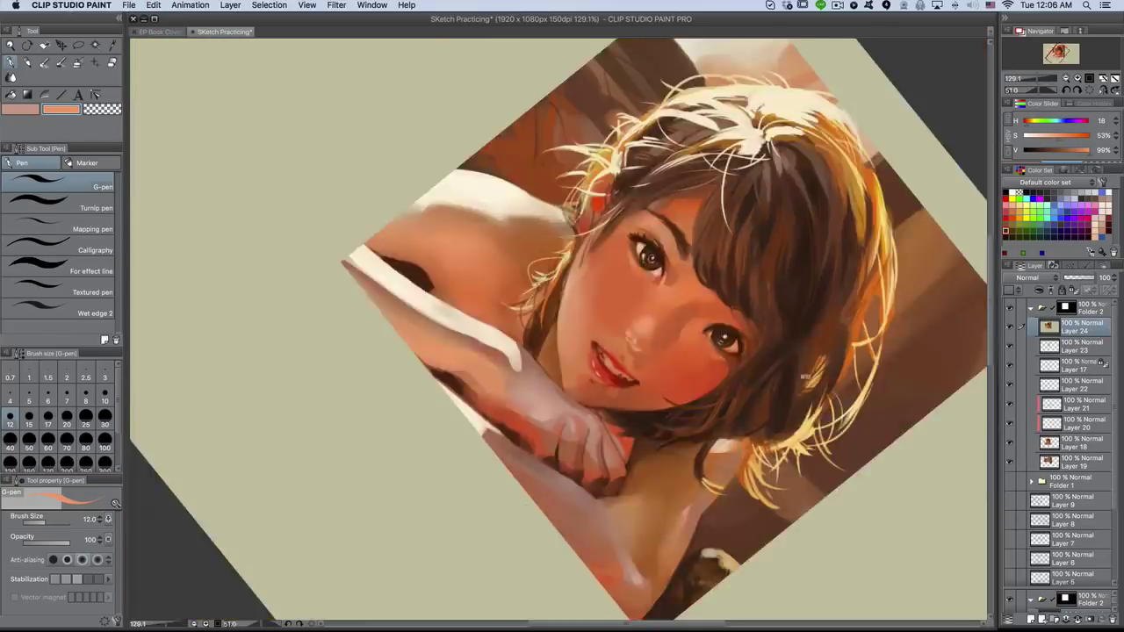
{"action": "scroll", "coordinate": [550, 237], "scroll_direction": "up", "scroll_amount": 10}
{"action": "key", "text": "b"}
{"action": "scroll", "coordinate": [550, 238], "scroll_direction": "down", "scroll_amount": 10}
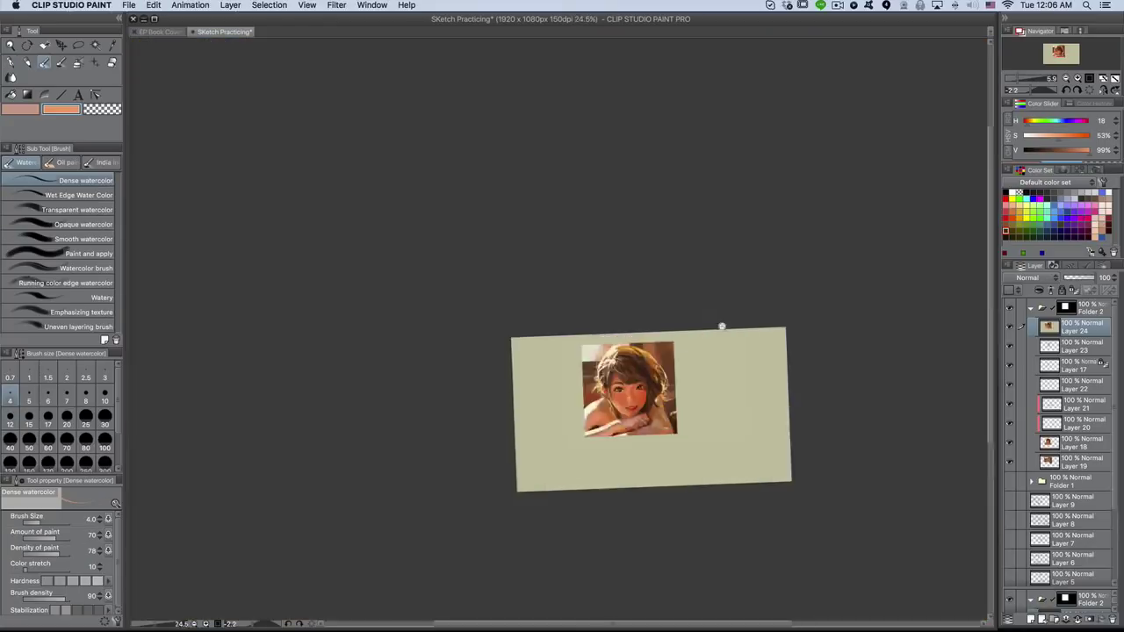
{"action": "scroll", "coordinate": [723, 324], "scroll_direction": "up", "scroll_amount": 8}
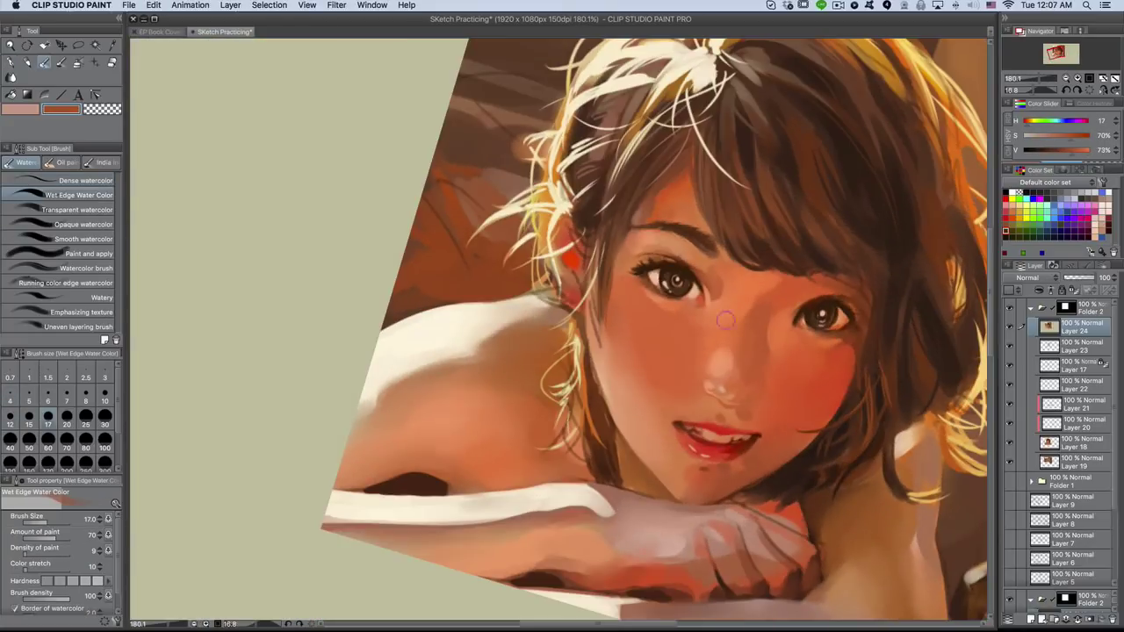
{"action": "scroll", "coordinate": [883, 569], "scroll_direction": "down", "scroll_amount": 8}
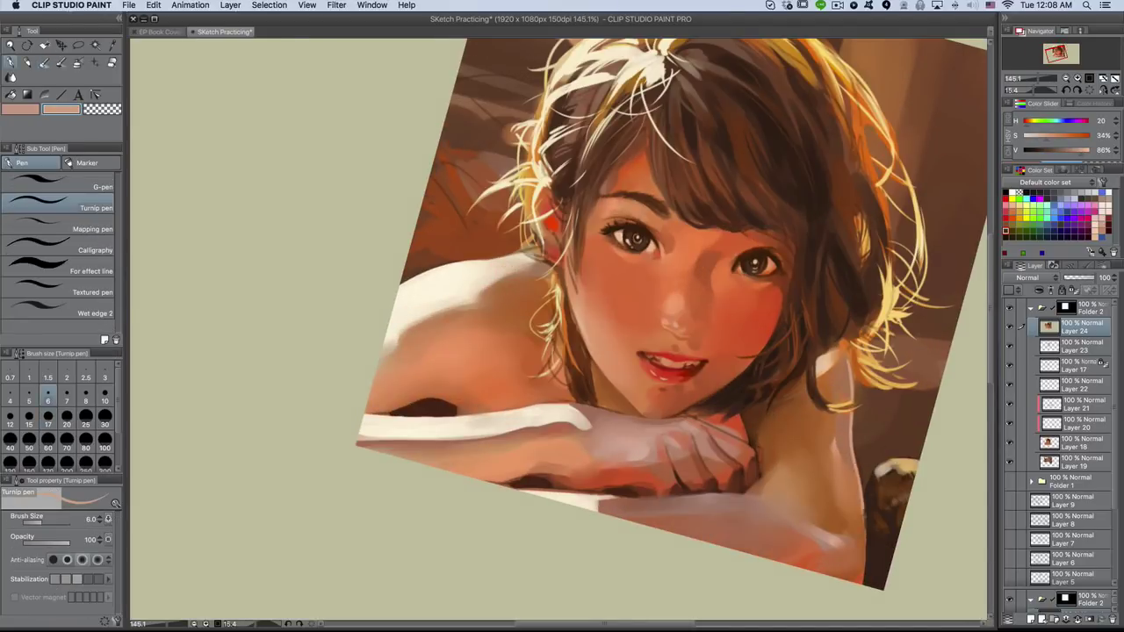
- Refine the lashes, eyelid and brow of the eye beside the light-rimmed hair on Layer 24, using dark brown Dense watercolor at size 4
{"action": "scroll", "coordinate": [562, 334], "scroll_direction": "up", "scroll_amount": 3}
{"action": "scroll", "coordinate": [562, 334], "scroll_direction": "down", "scroll_amount": 1}
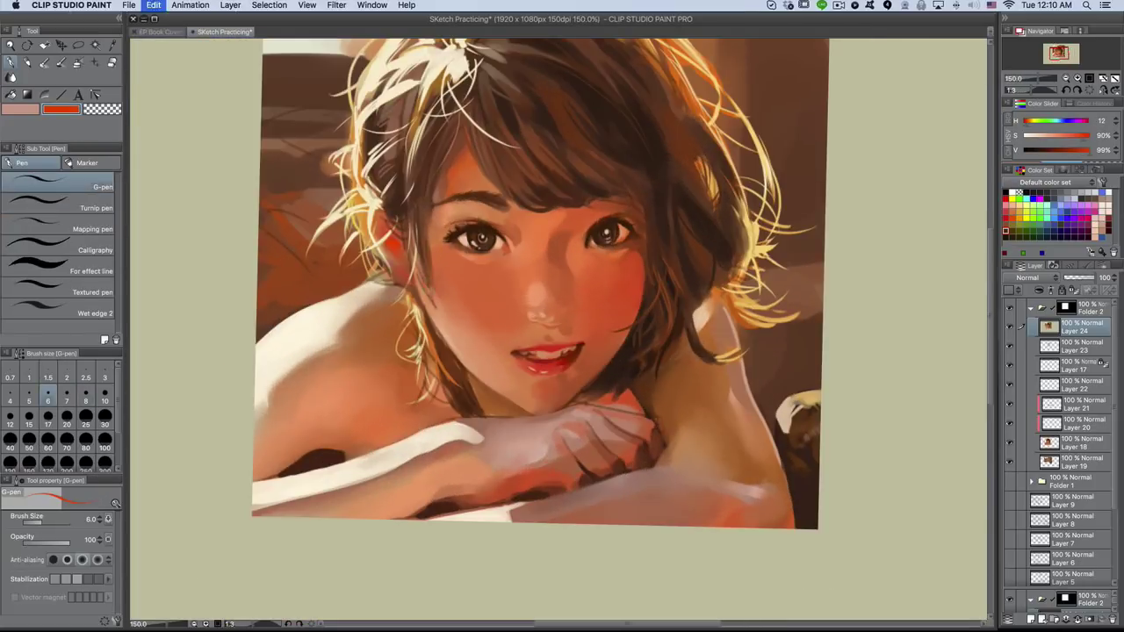
{"action": "key", "text": "b"}
{"action": "left_click", "coordinate": [433, 301], "text": "alt"}
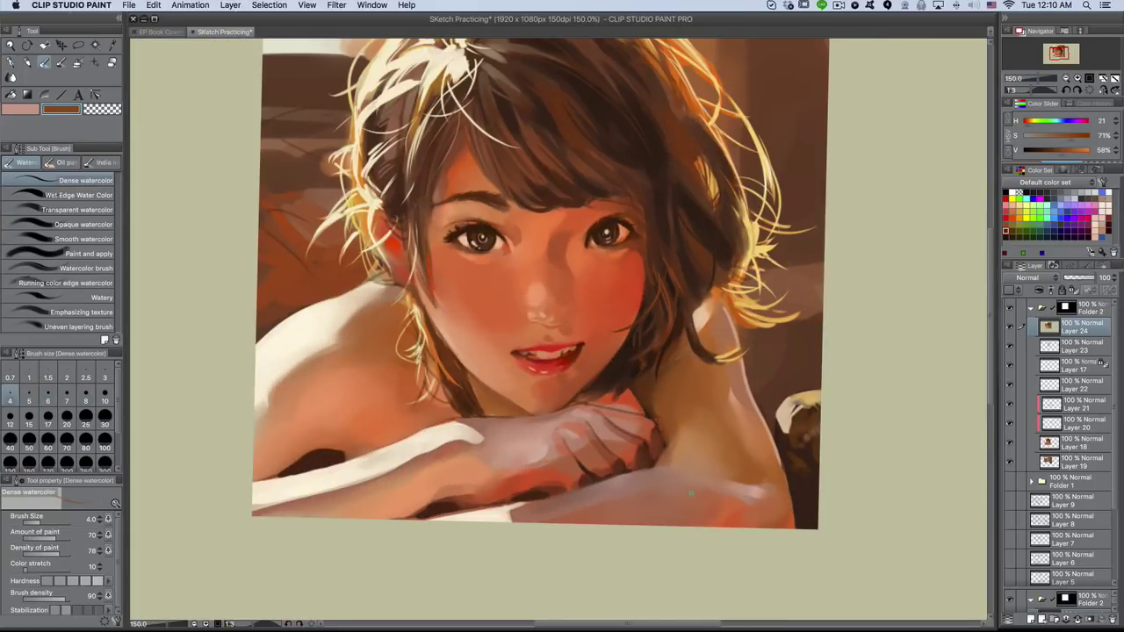
{"action": "scroll", "coordinate": [707, 309], "scroll_direction": "up", "scroll_amount": 5}
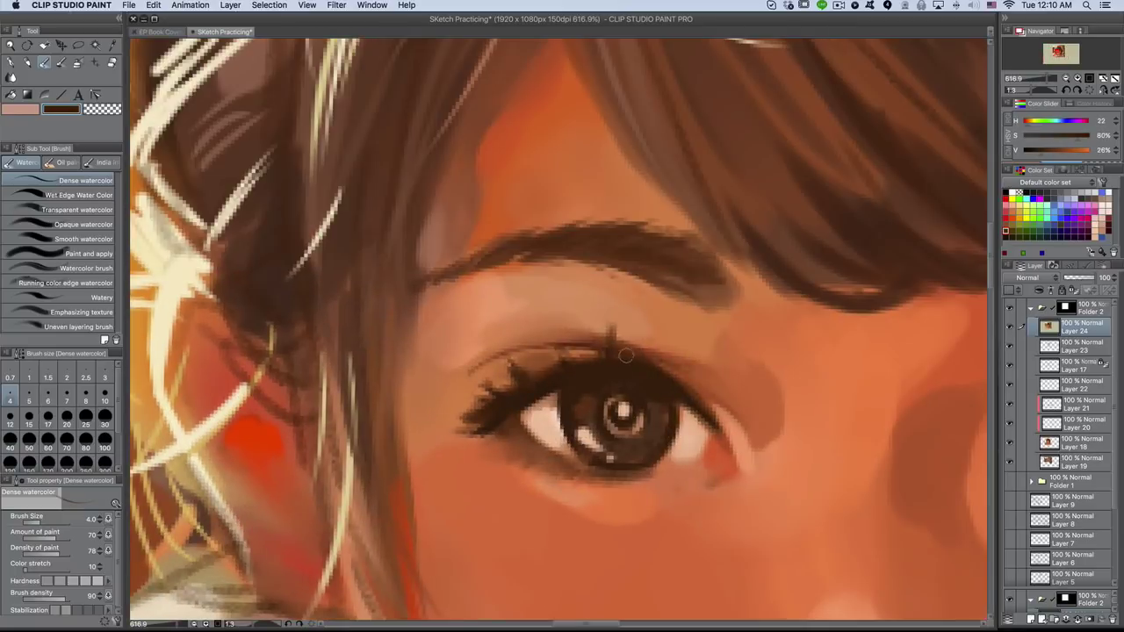
{"action": "left_click", "coordinate": [708, 309], "text": "alt"}
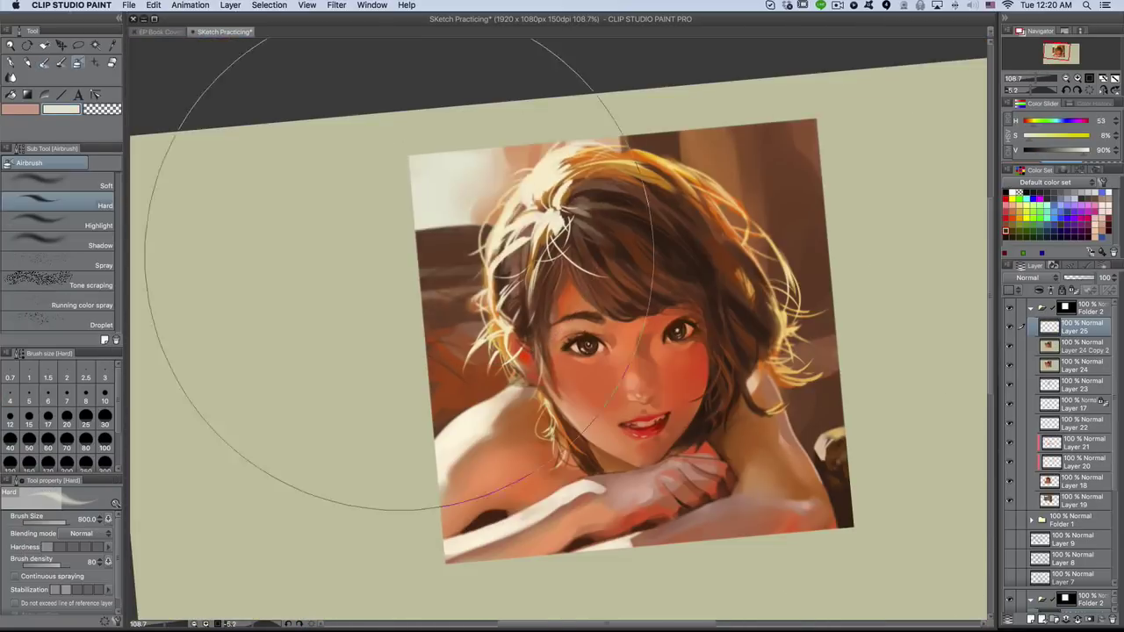
- Spread a pale cream glow over the window-side background on Layer 25 with the Hard airbrush at 800, and add a Color balance correction layer above Layer 24 Copy 2
{"action": "key", "text": "ctrl+0"}
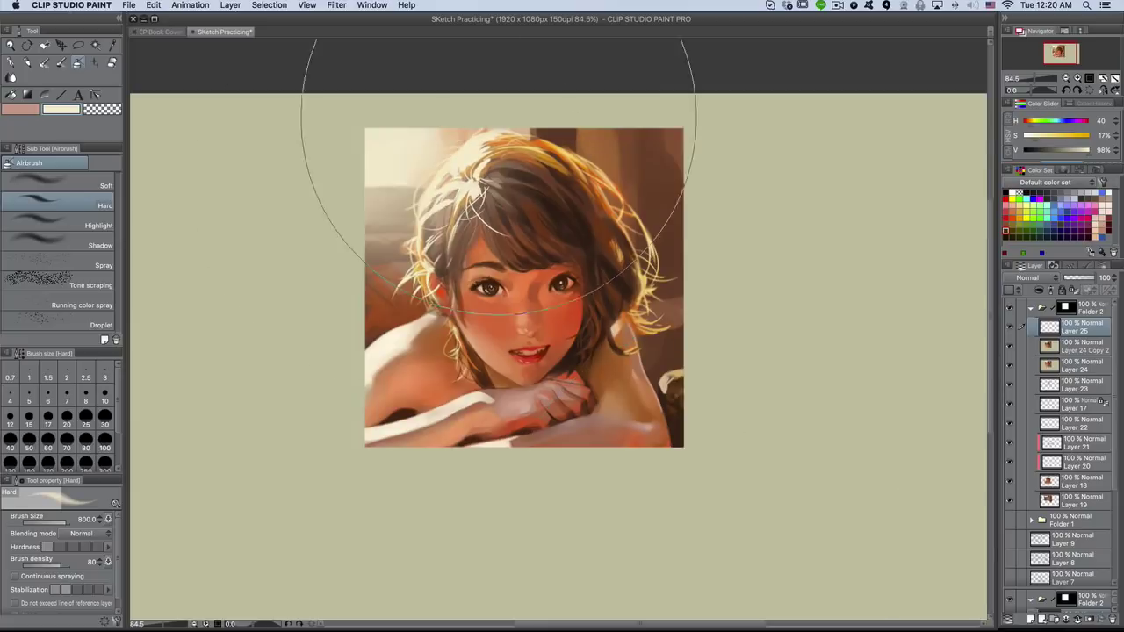
{"action": "right_click", "coordinate": [1067, 351]}
{"action": "mouse_move", "coordinate": [1009, 82]}
{"action": "left_click", "coordinate": [878, 138]}
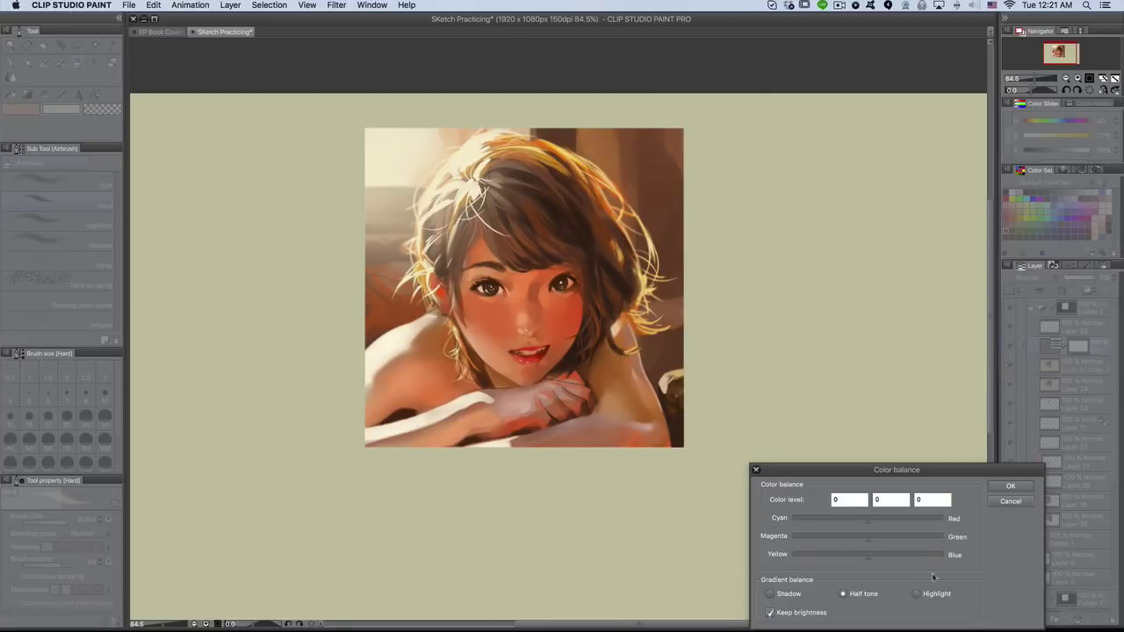
{"action": "key", "text": "Return"}
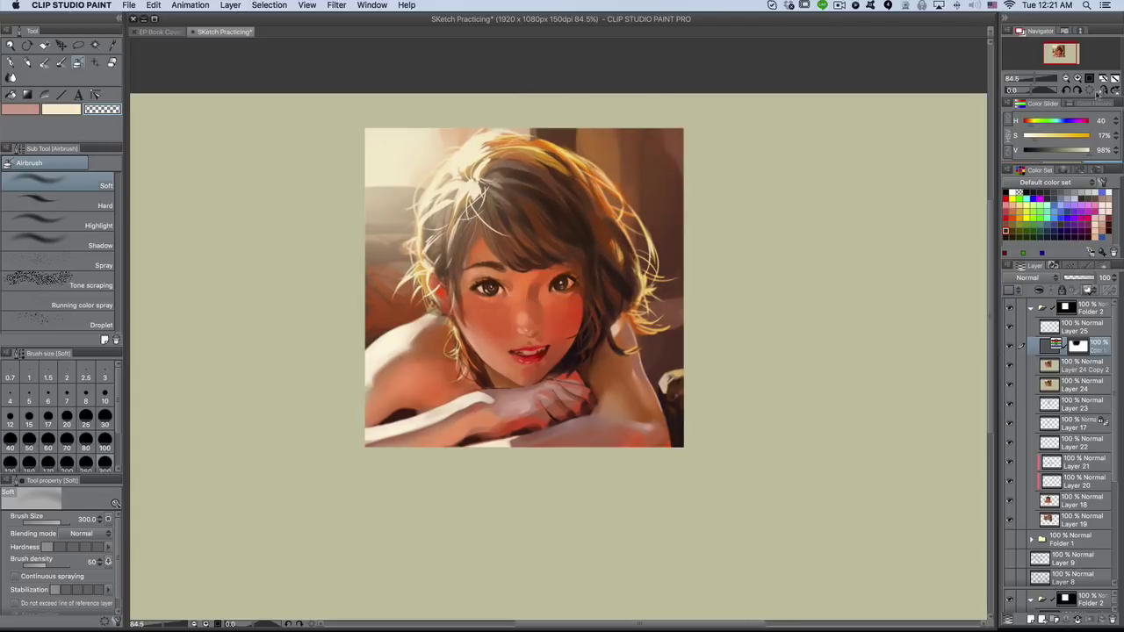
- Refine the eye details on Layer 24 Copy 2 with dark brown Dense watercolor at size 2
{"action": "scroll", "coordinate": [492, 289], "scroll_direction": "up", "scroll_amount": 10}
{"action": "key", "text": "b"}
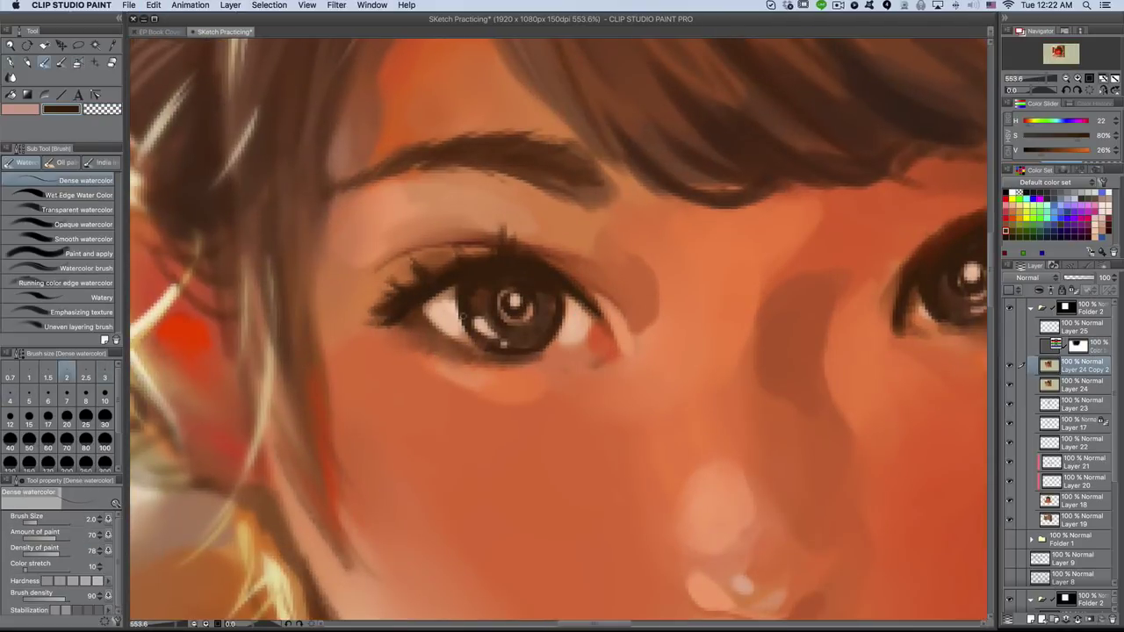
{"action": "scroll", "coordinate": [811, 427], "scroll_direction": "down", "scroll_amount": 5}
{"action": "scroll", "coordinate": [720, 401], "scroll_direction": "up", "scroll_amount": 4}
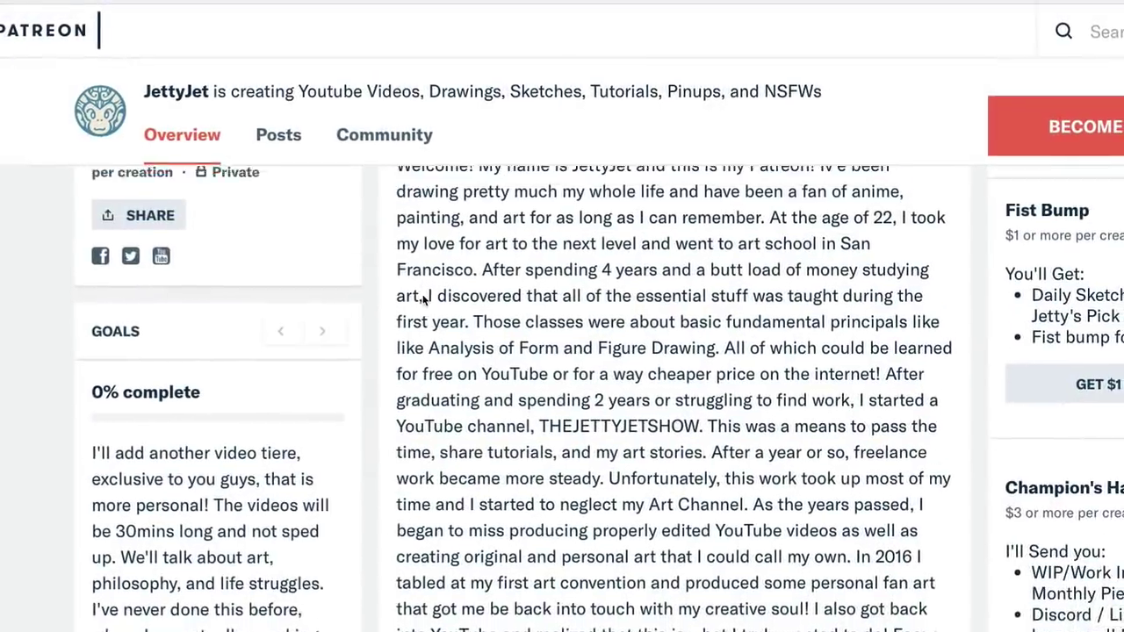
{"action": "scroll", "coordinate": [404, 294], "scroll_direction": "up", "scroll_amount": 3}
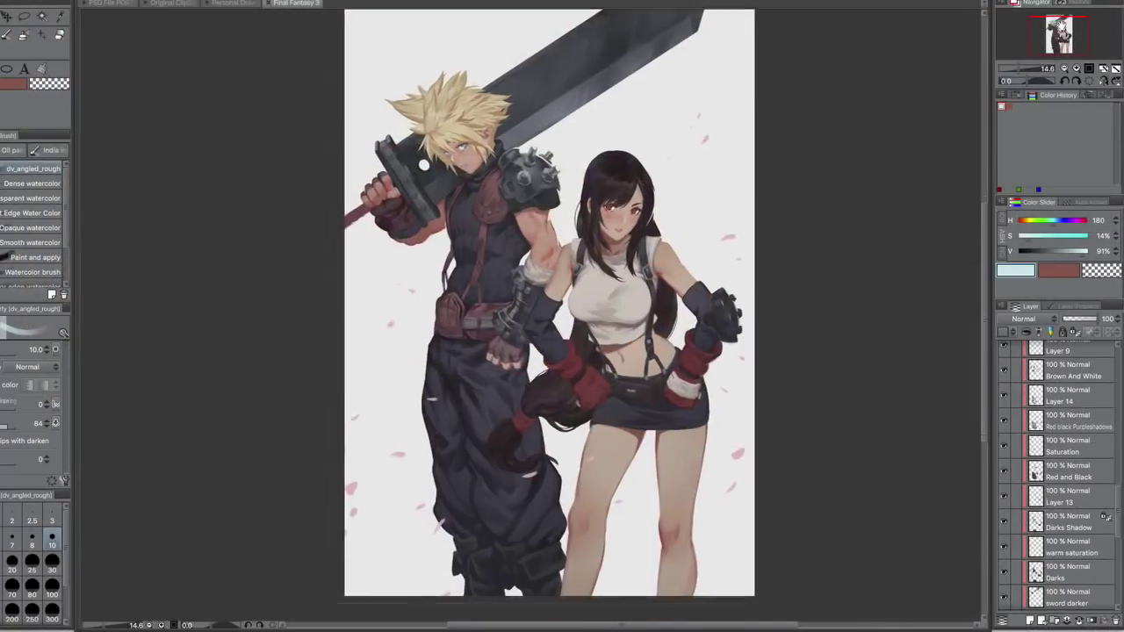
{"action": "scroll", "coordinate": [539, 128], "scroll_direction": "up", "scroll_amount": 3}
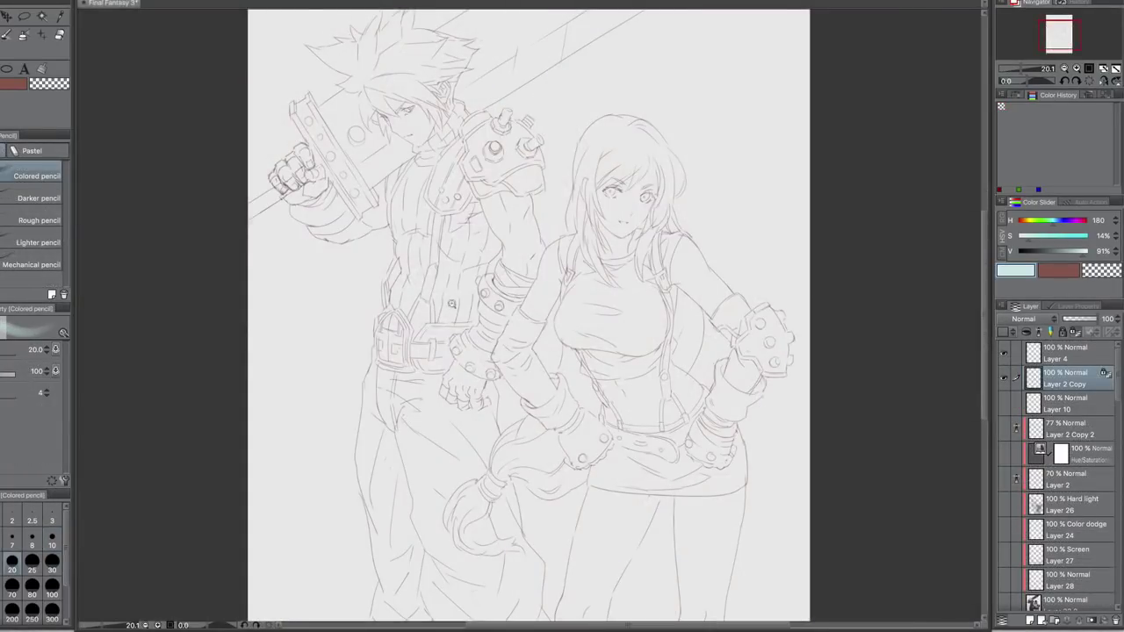
{"action": "scroll", "coordinate": [451, 303], "scroll_direction": "up", "scroll_amount": 1}
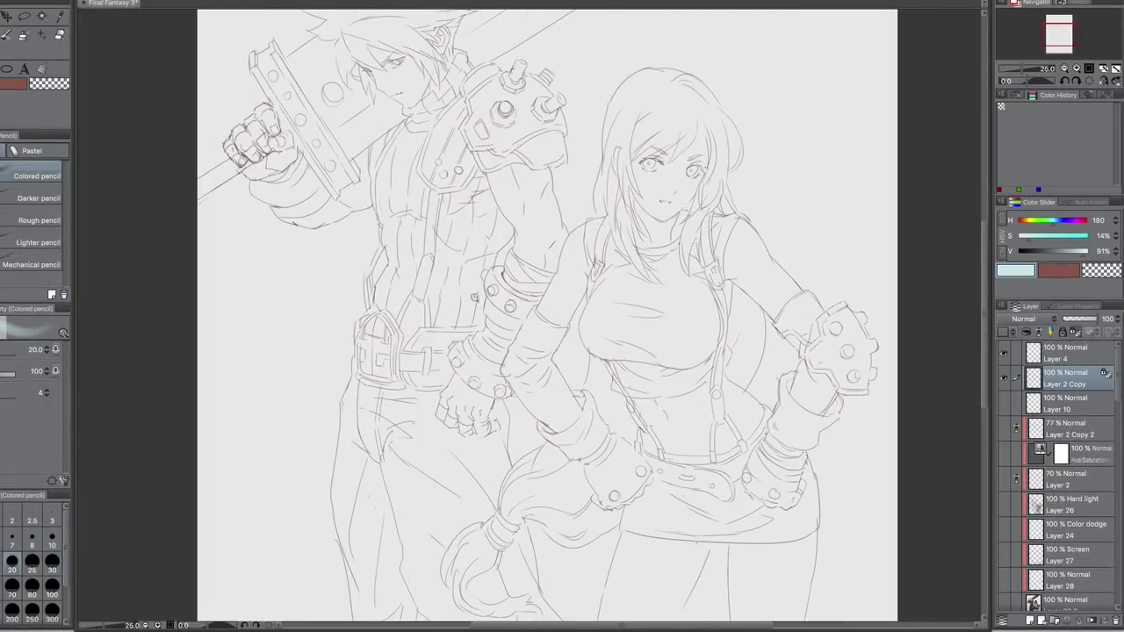
{"action": "left_click_drag", "start_coordinate": [475, 297], "coordinate": [575, 297]}
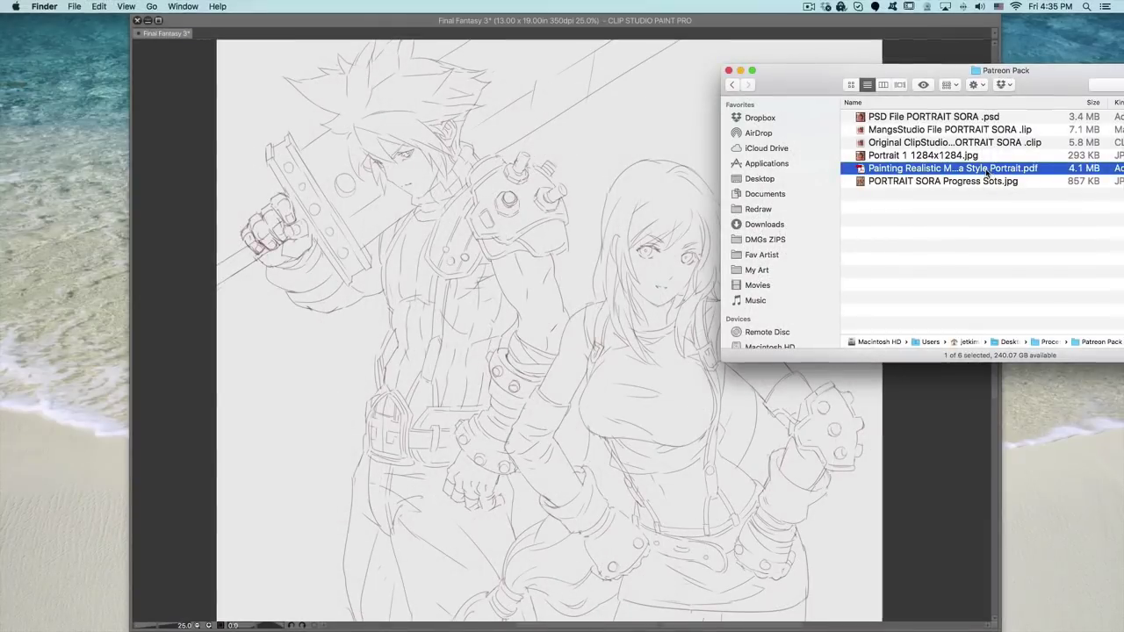
- Look through the Painting Realistic Manga Style portrait PDF, examining the introduction and the numbered painting stages with their explanations
{"action": "scroll", "coordinate": [461, 46], "scroll_direction": "down", "scroll_amount": 15}
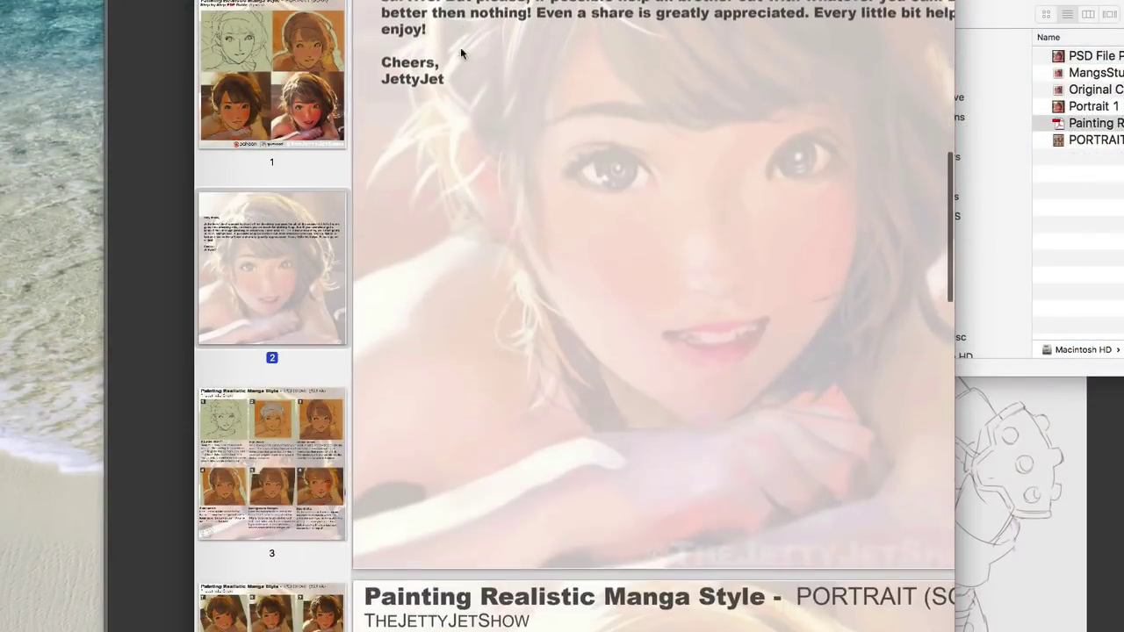
{"action": "scroll", "coordinate": [460, 47], "scroll_direction": "down", "scroll_amount": 3}
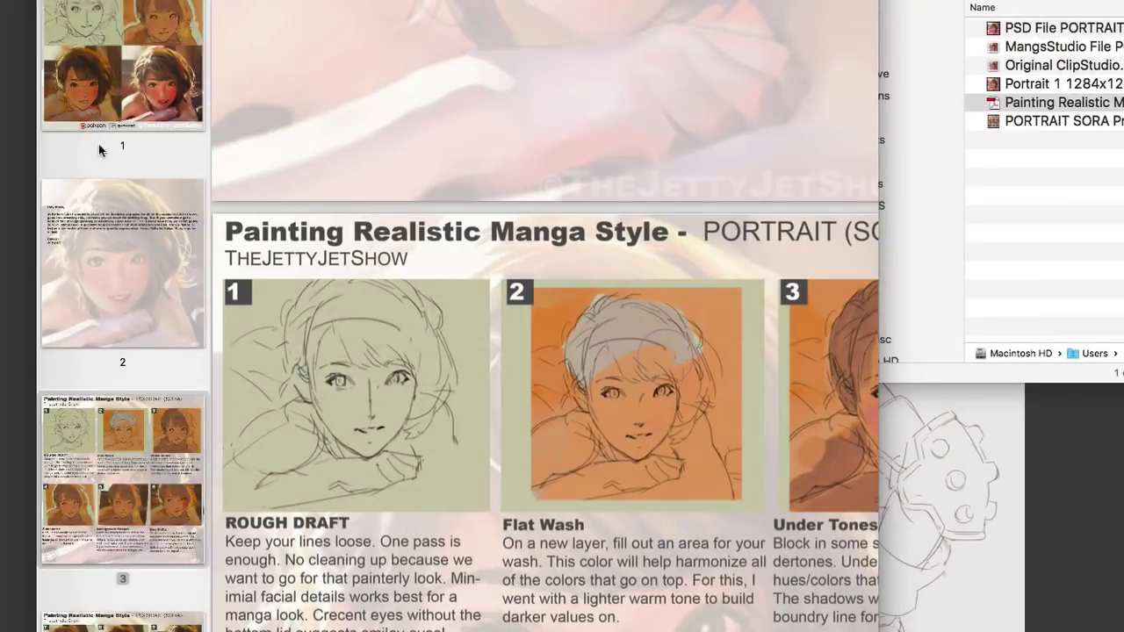
{"action": "scroll", "coordinate": [105, 143], "scroll_direction": "down", "scroll_amount": 3}
{"action": "left_click", "coordinate": [122, 44]}
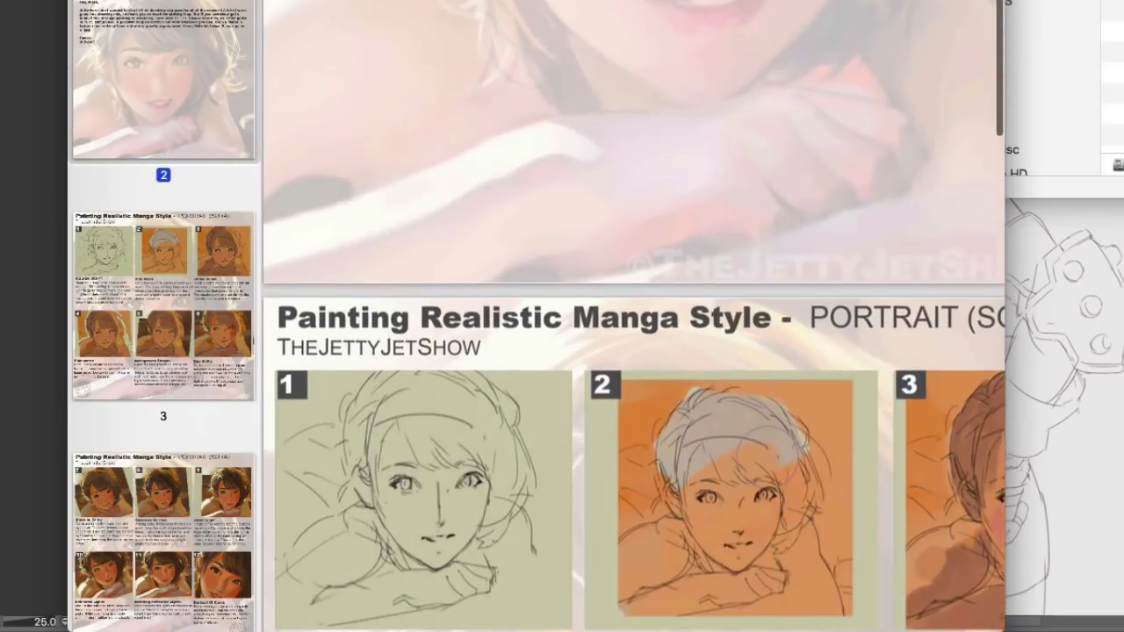
{"action": "scroll", "coordinate": [632, 316], "scroll_direction": "down", "scroll_amount": 5}
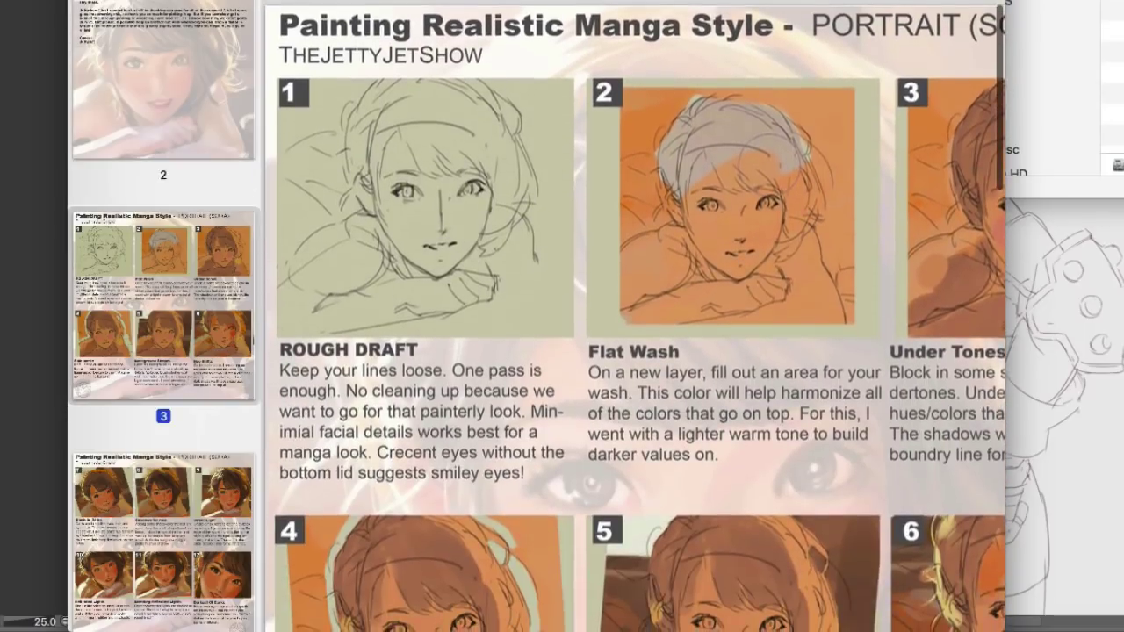
{"action": "scroll", "coordinate": [633, 316], "scroll_direction": "down", "scroll_amount": 5}
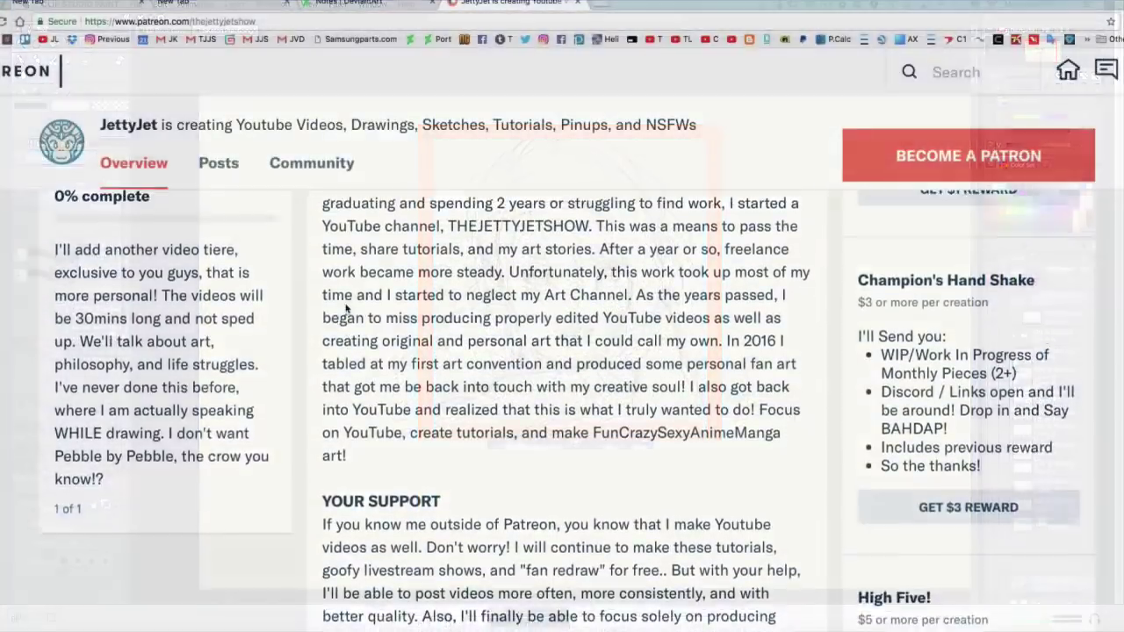
- Review the introduction and rewards on the Patreon page, and browse the tags and artworks on the online store profile
{"action": "scroll", "coordinate": [346, 308], "scroll_direction": "up", "scroll_amount": 10}
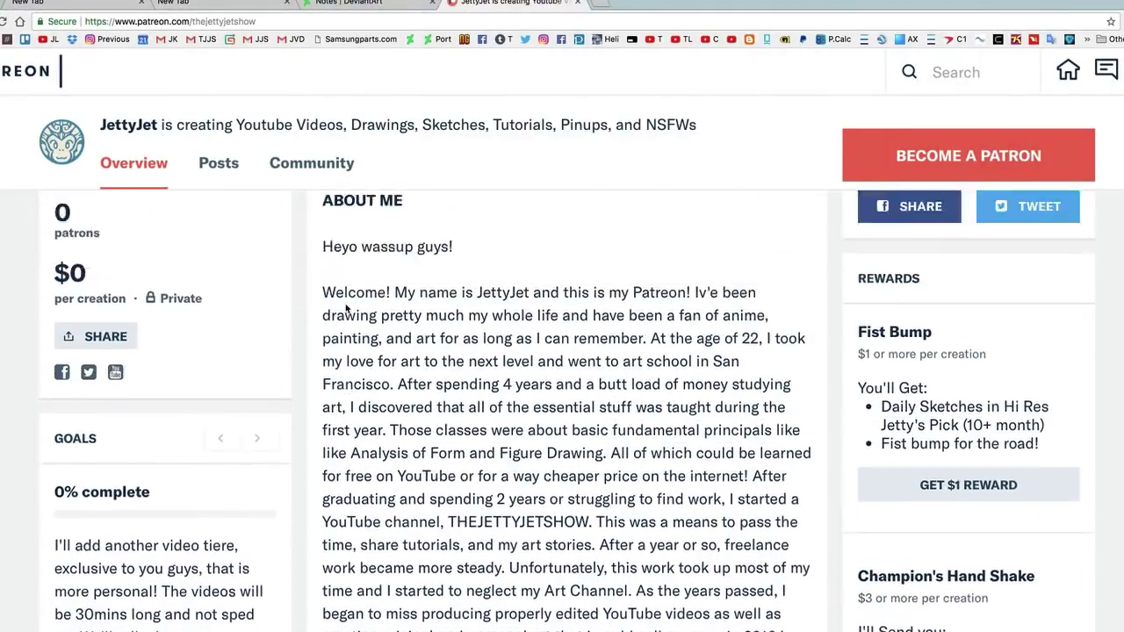
{"action": "scroll", "coordinate": [345, 307], "scroll_direction": "up", "scroll_amount": 3}
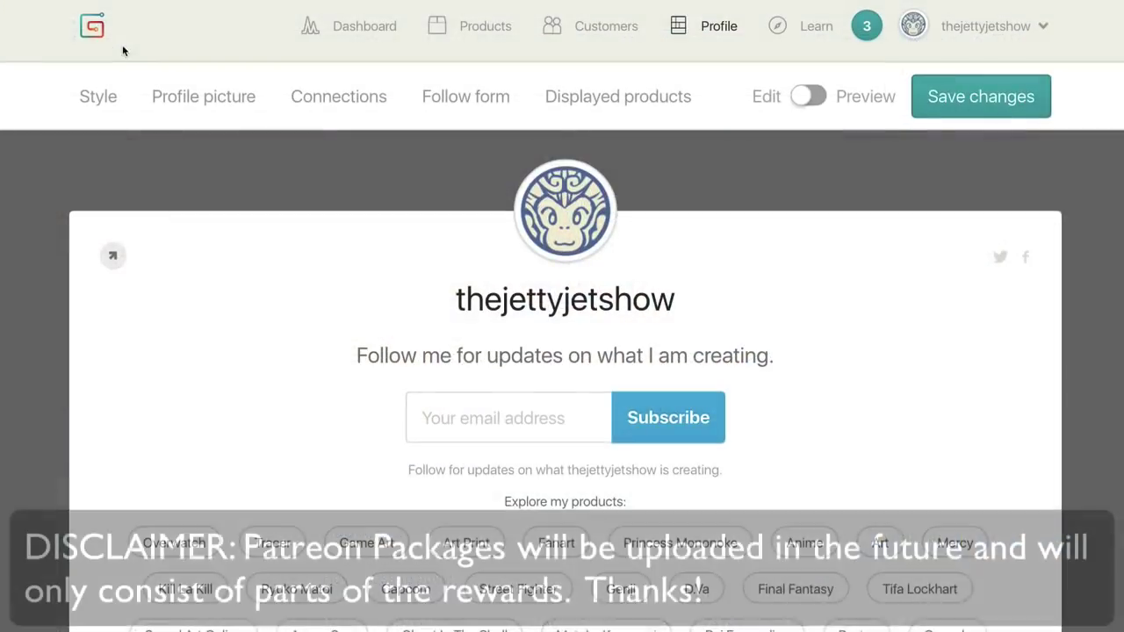
{"action": "scroll", "coordinate": [68, 171], "scroll_direction": "down", "scroll_amount": 8}
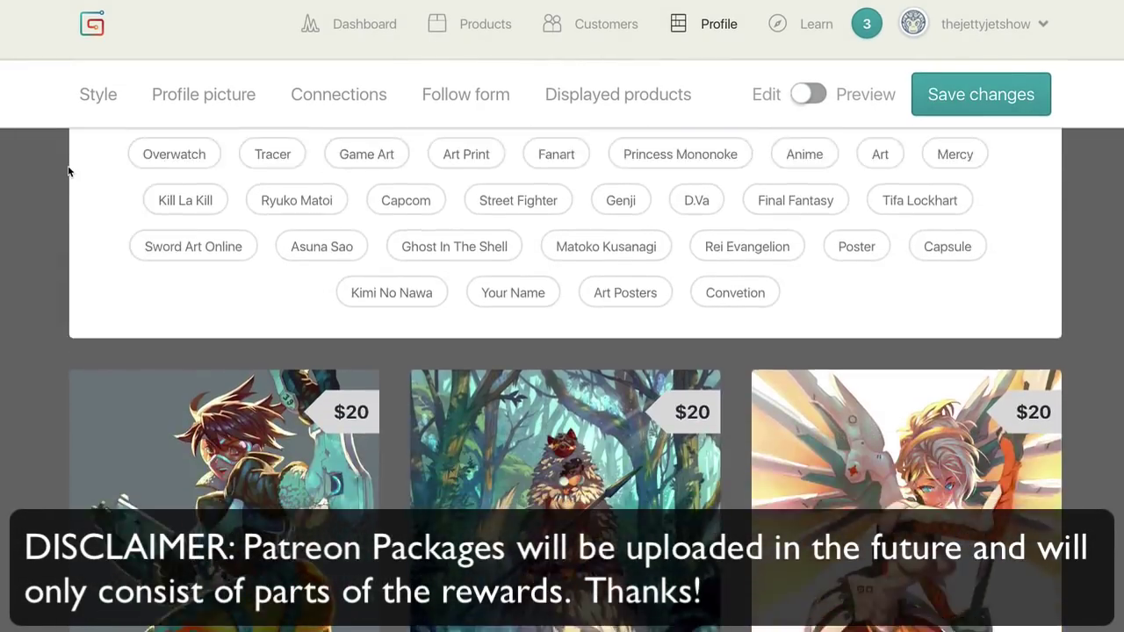
{"action": "scroll", "coordinate": [68, 171], "scroll_direction": "down", "scroll_amount": 8}
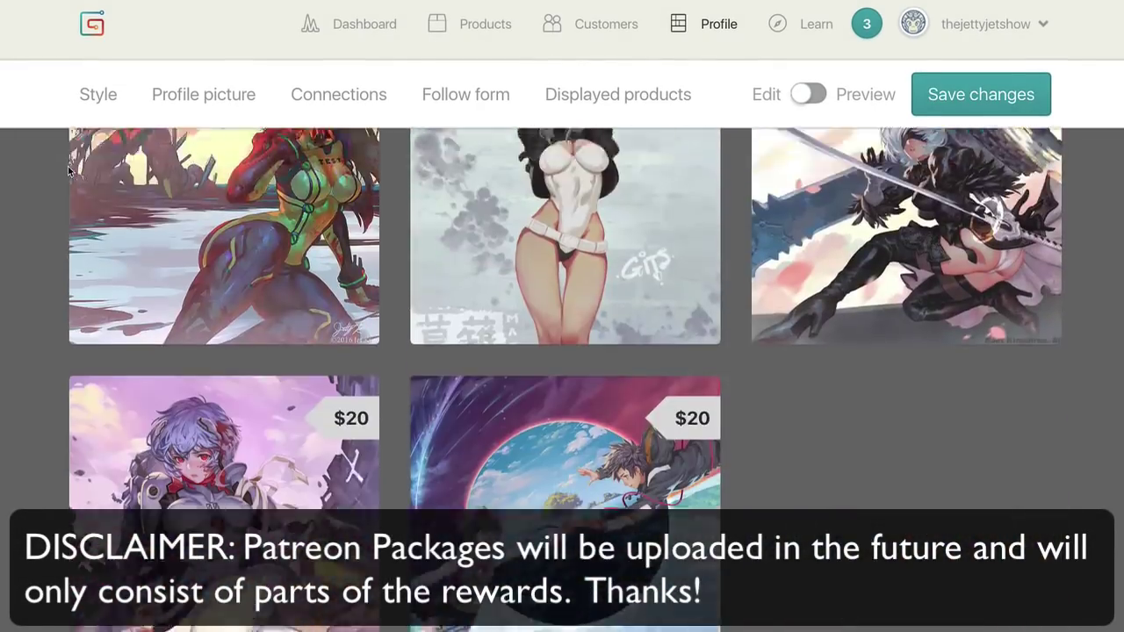